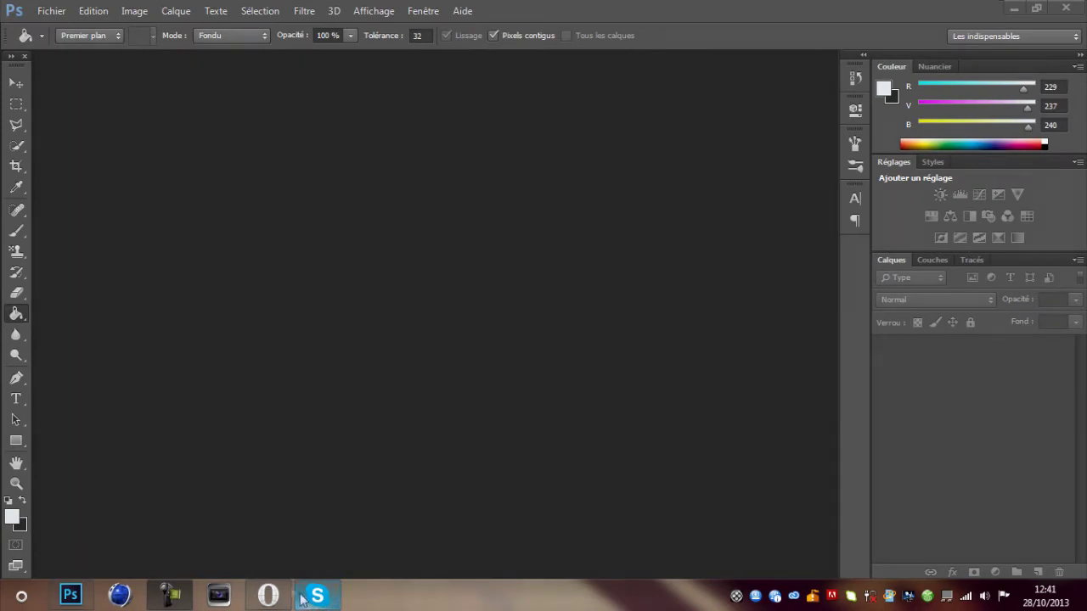
- Switch to Opera to view the NextyFX YouTube channel page and return to Photoshop
mouse_move(287, 601)
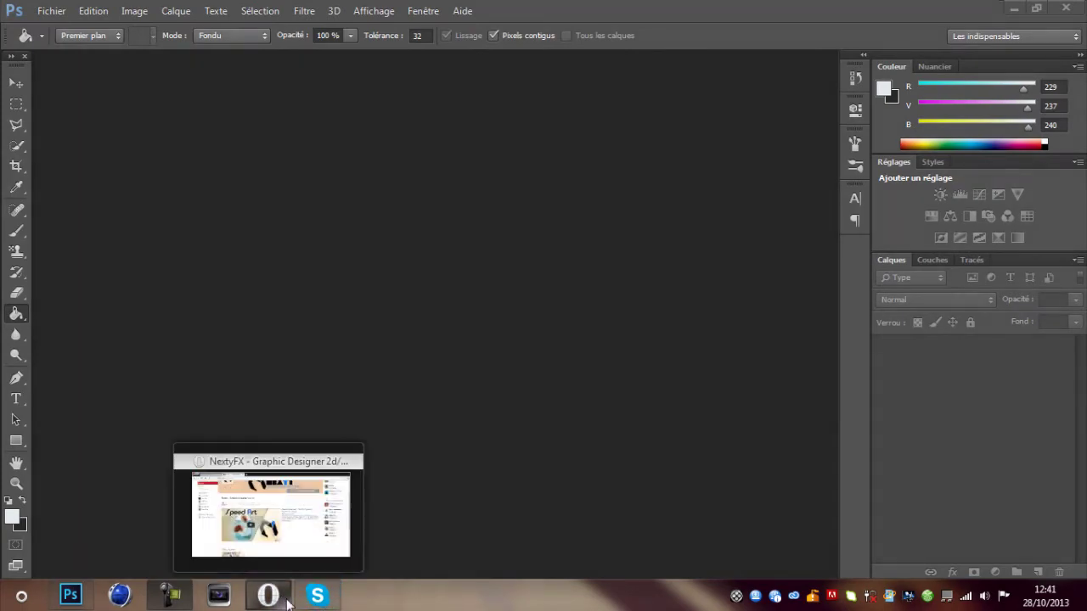
click(287, 601)
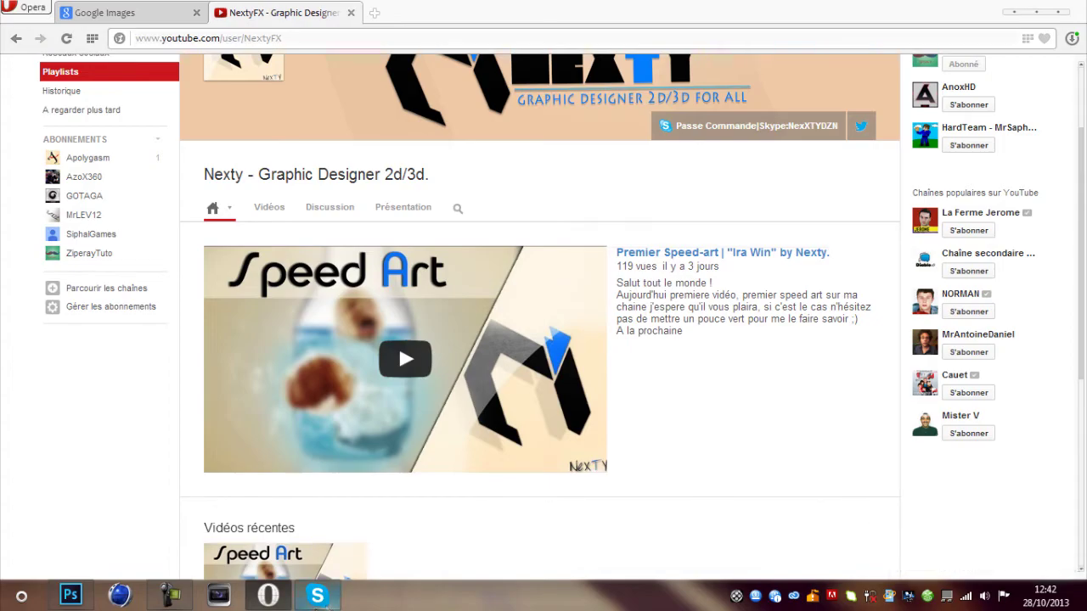
key(alt+Tab)
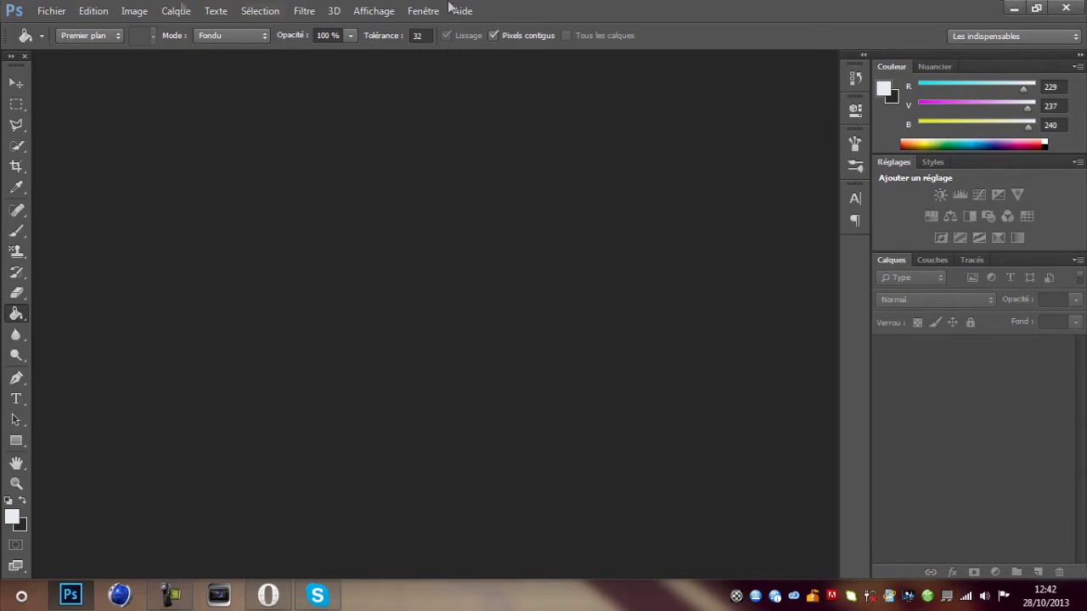
- Create a new 1280 × 720 pixel RGB document at 72 pixels/inch with a transparent background
click(51, 11)
click(73, 29)
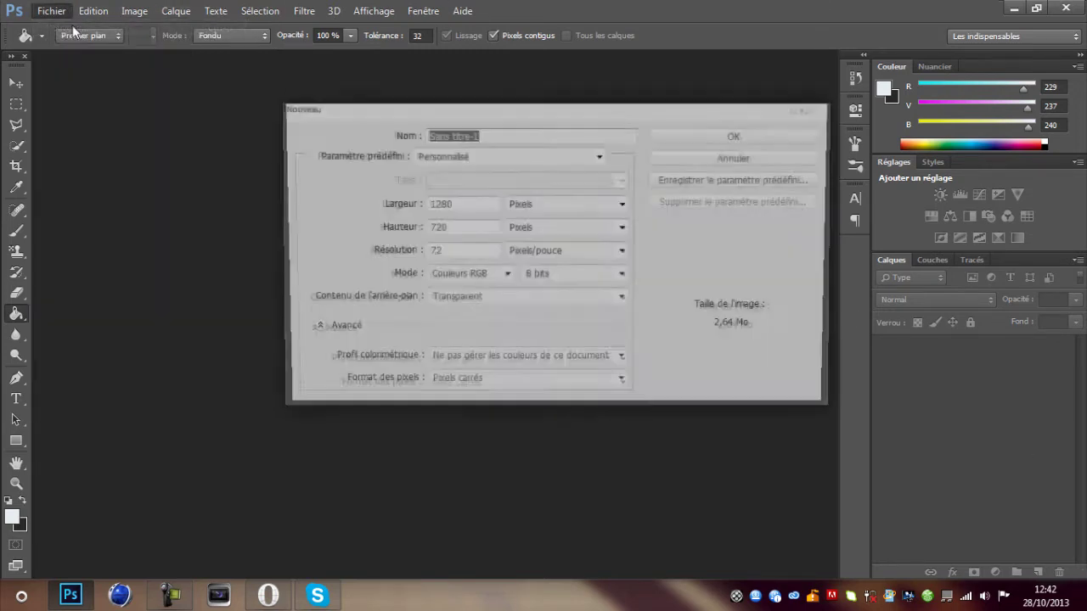
drag(452, 204, 424, 229)
click(772, 138)
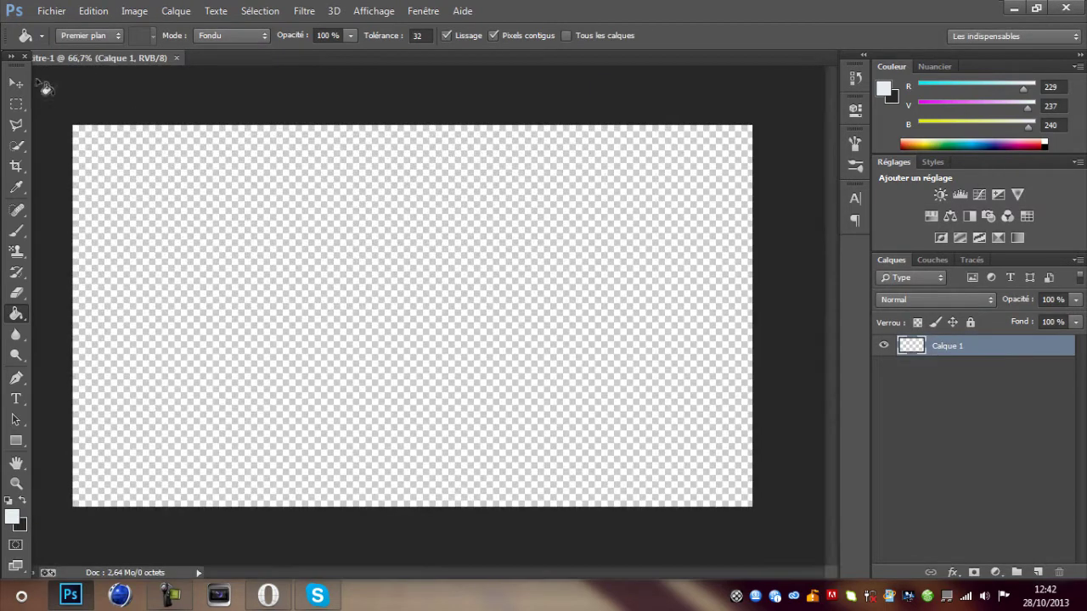
- Fill the whole canvas with the light grey-blue foreground colour (229, 237, 240) using the Paint Bucket and dismiss the Skype notification
click(23, 83)
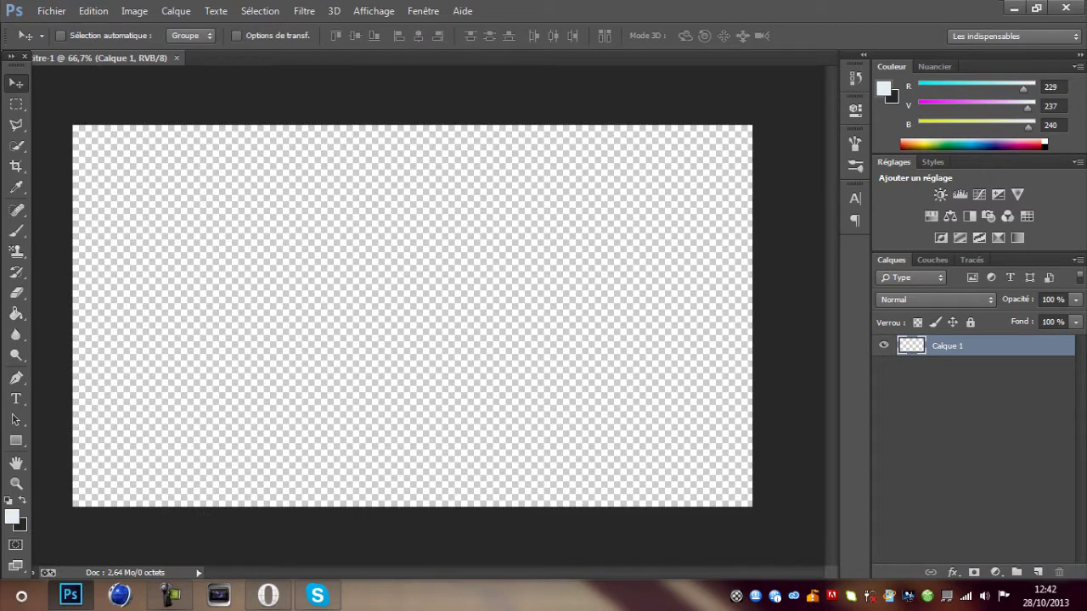
click(16, 314)
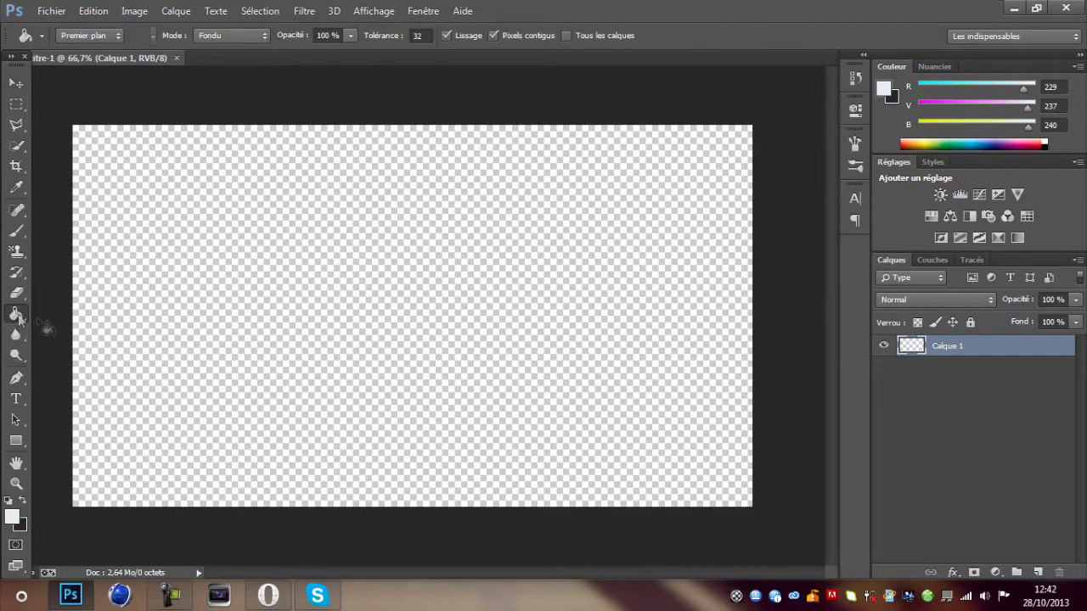
click(247, 365)
key(v)
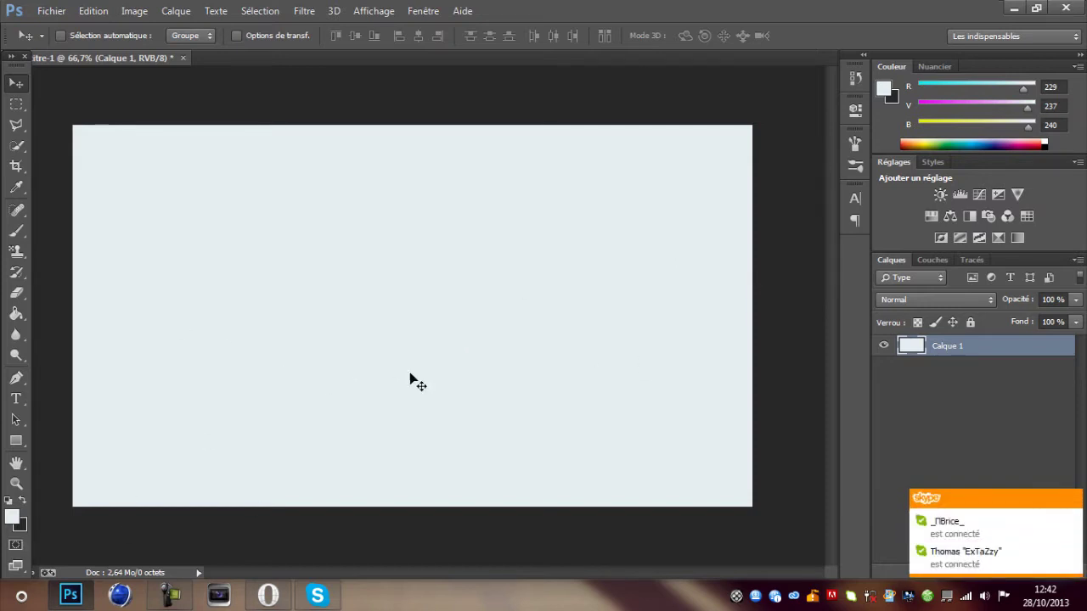
click(1074, 499)
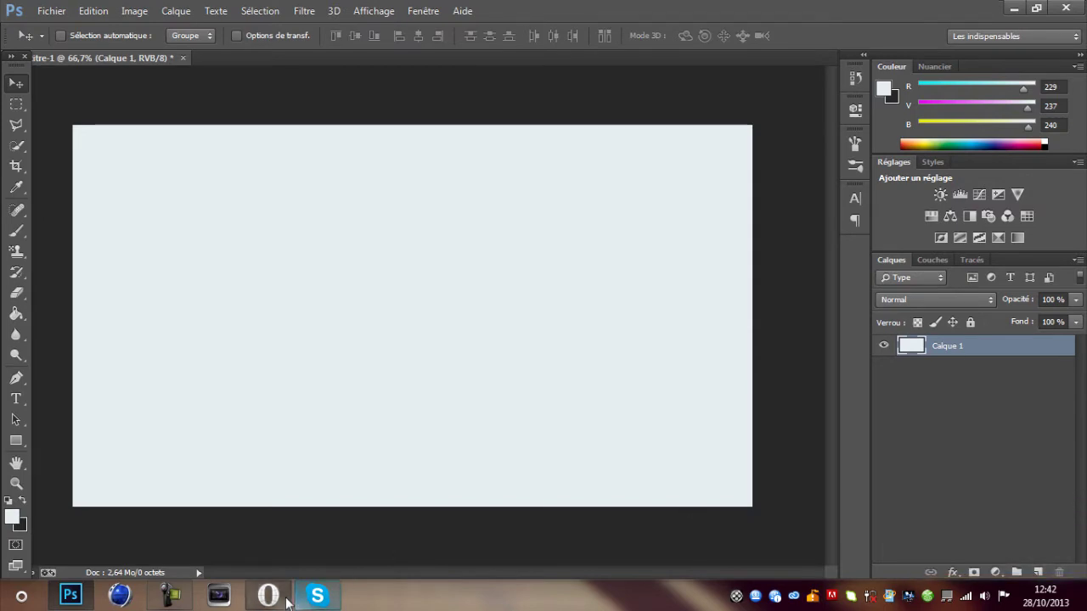
- Switch to Opera to look at the Speed Art thumbnail on the YouTube channel and return to Photoshop
mouse_move(269, 594)
click(356, 531)
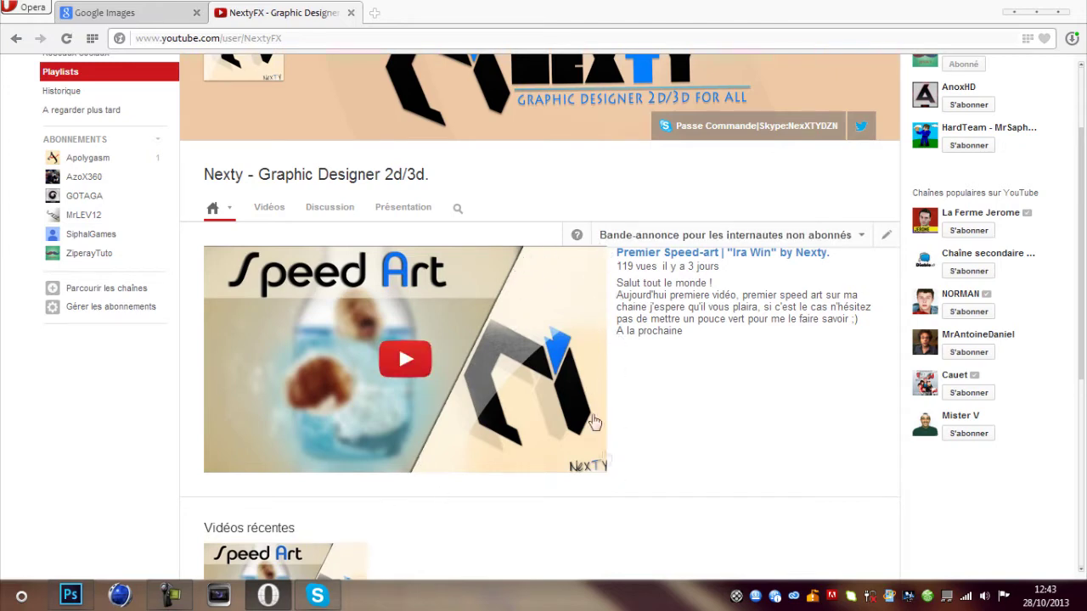
click(268, 594)
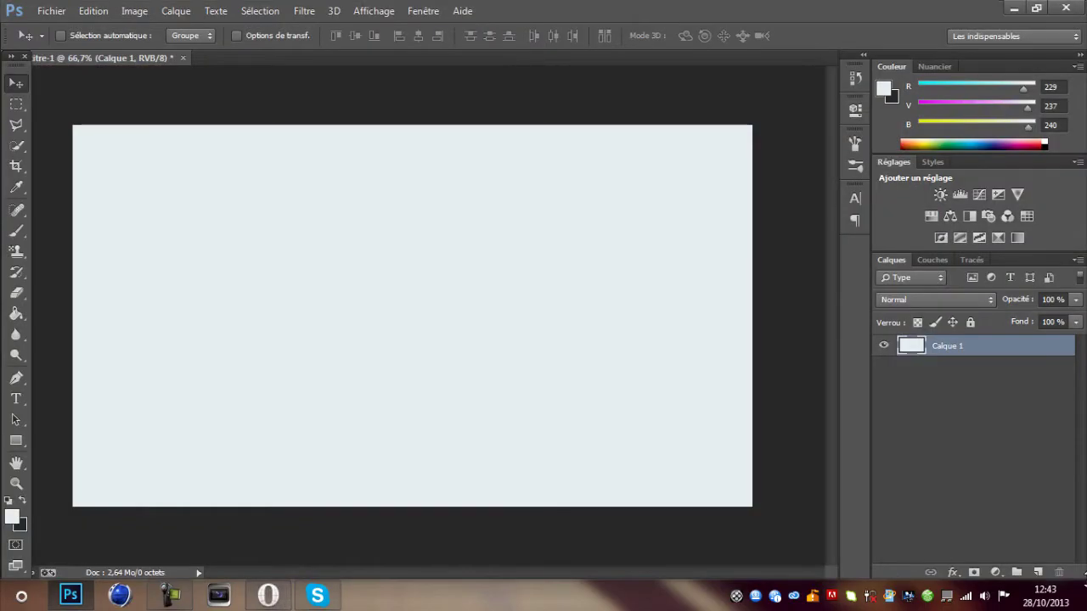
- Add a new layer and select the right part of the canvas along a slanted edge with the Polygonal Lasso
click(1038, 572)
click(16, 124)
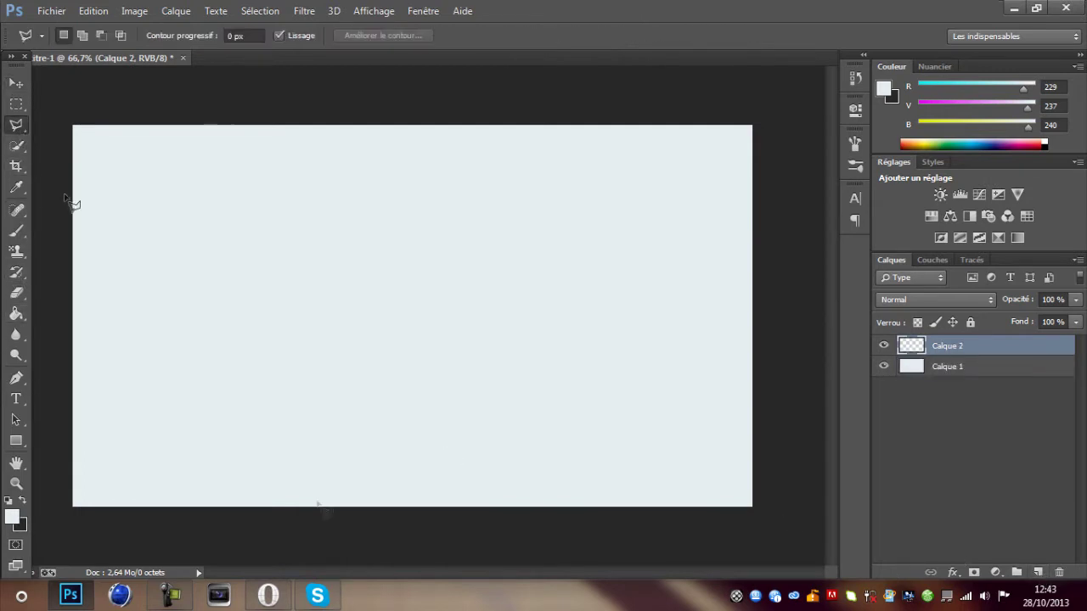
right_click(17, 126)
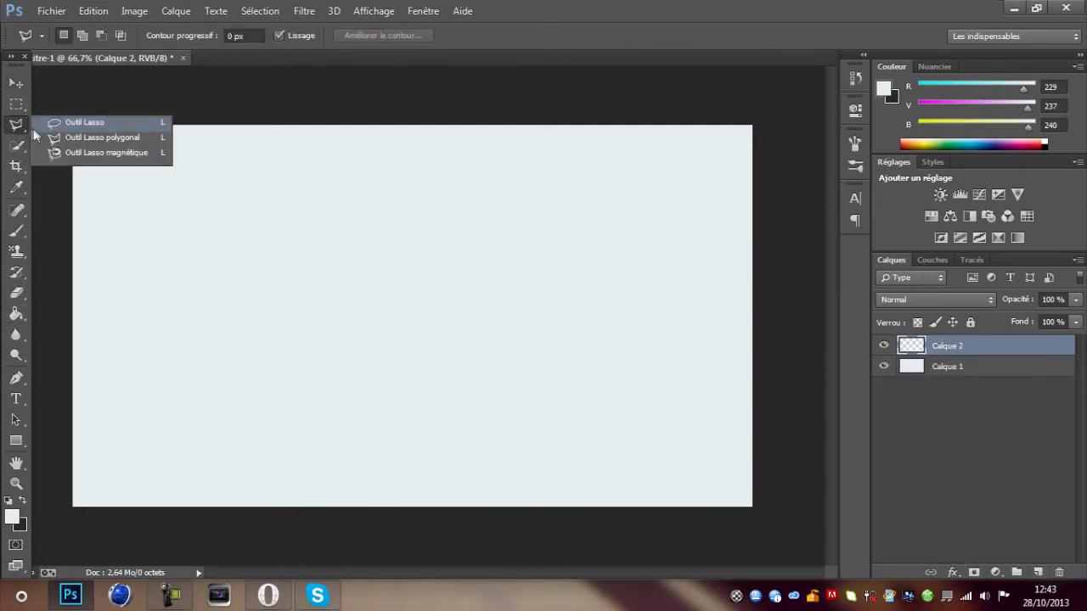
click(51, 138)
click(473, 510)
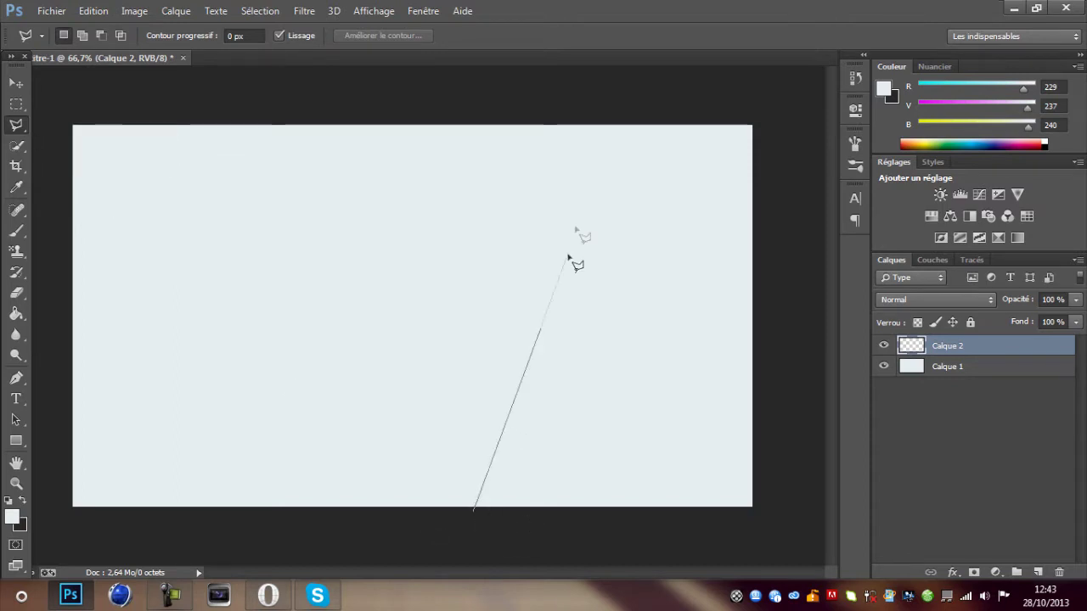
click(566, 111)
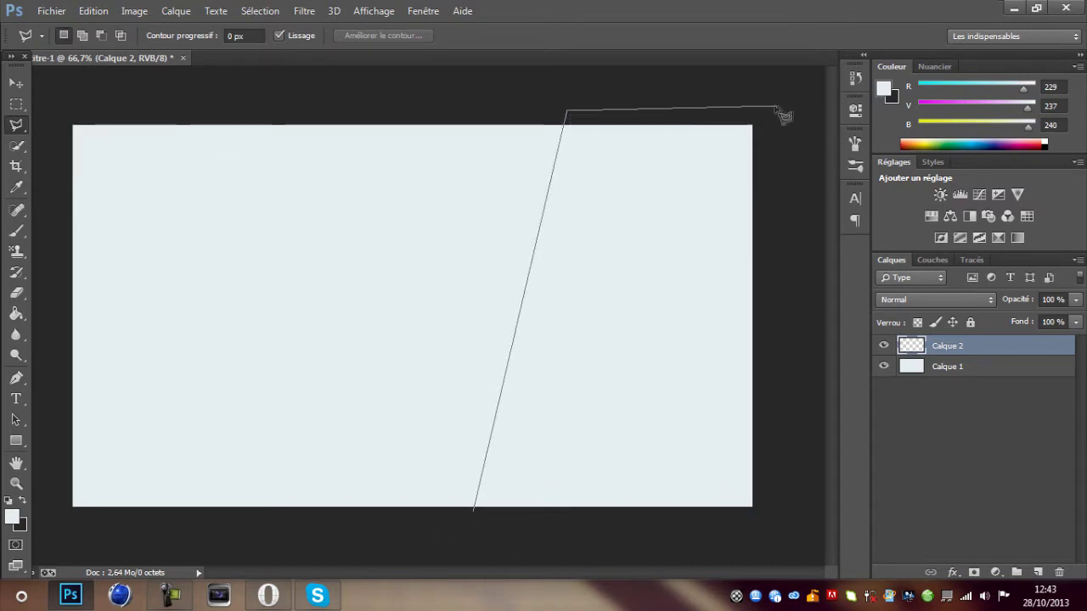
click(791, 107)
click(777, 509)
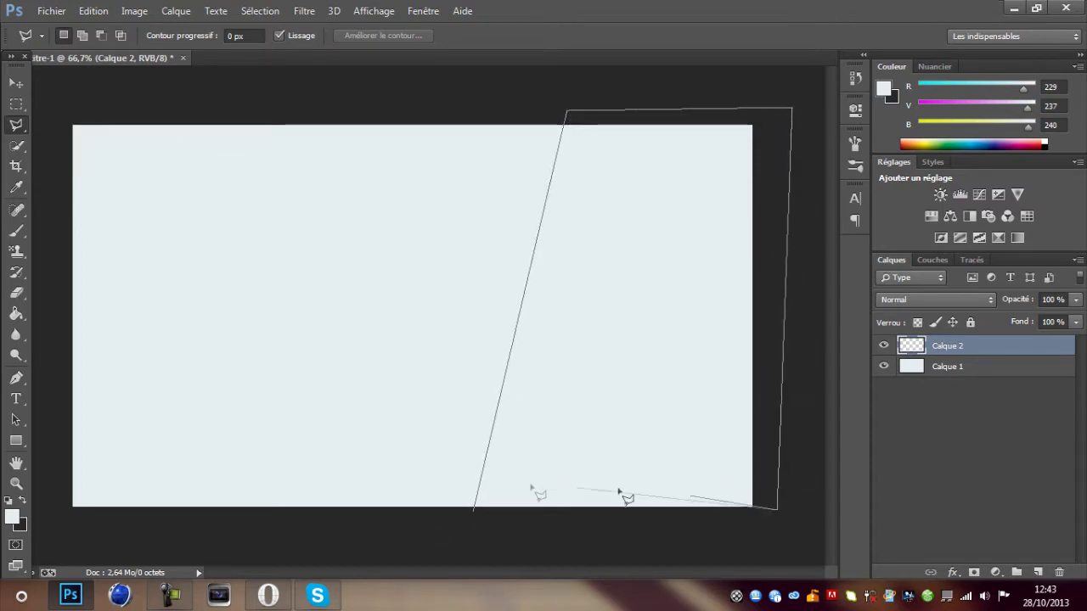
click(475, 512)
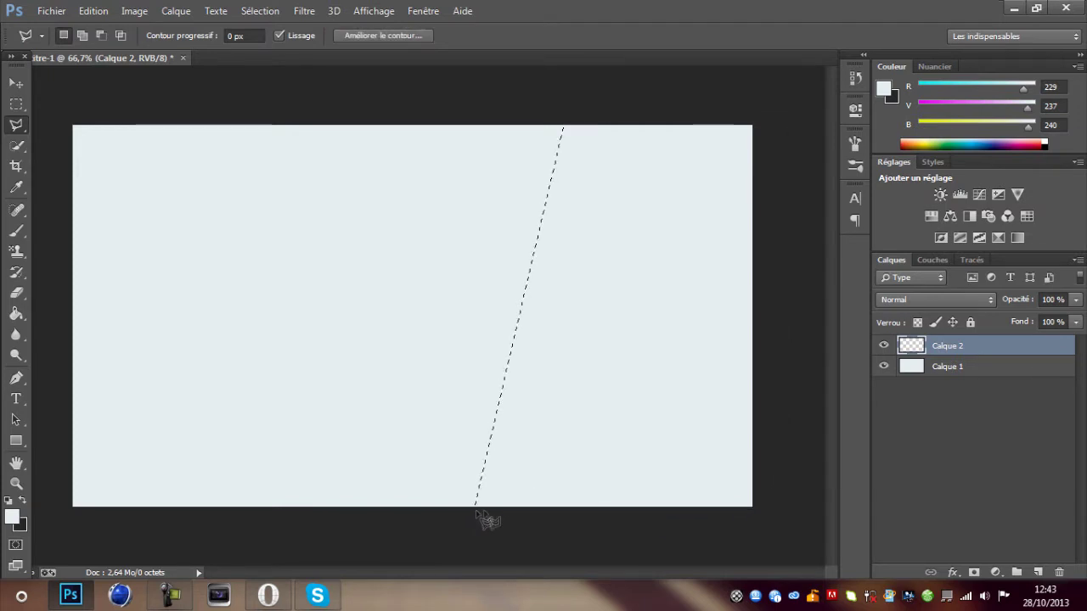
- Set the foreground colour to blue (16, 143, 185) and fill the slanted selection with the Paint Bucket
click(16, 313)
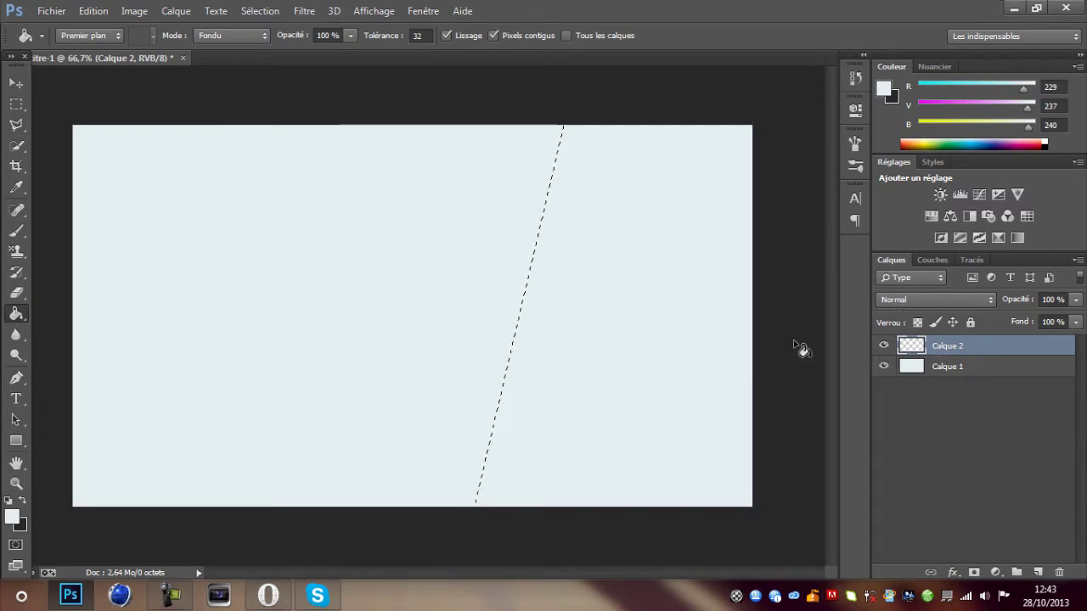
click(16, 516)
drag(682, 255, 706, 223)
click(850, 160)
click(644, 288)
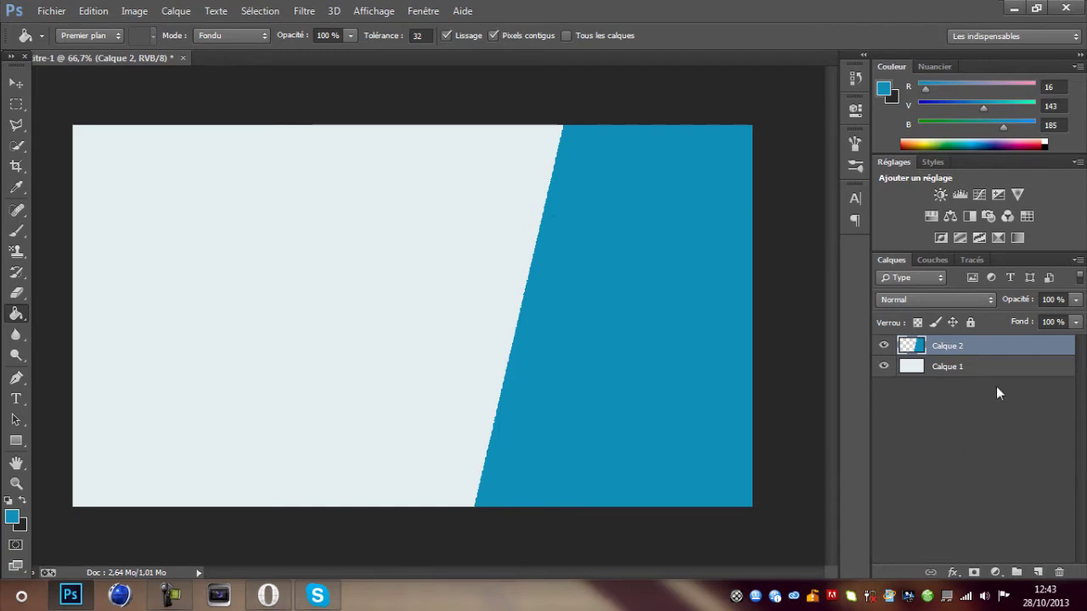
- Apply a black-to-white linear Gradient Overlay to the blue layer and lower its opacity to about 23%
double_click(1019, 346)
drag(441, 102, 913, 129)
click(807, 328)
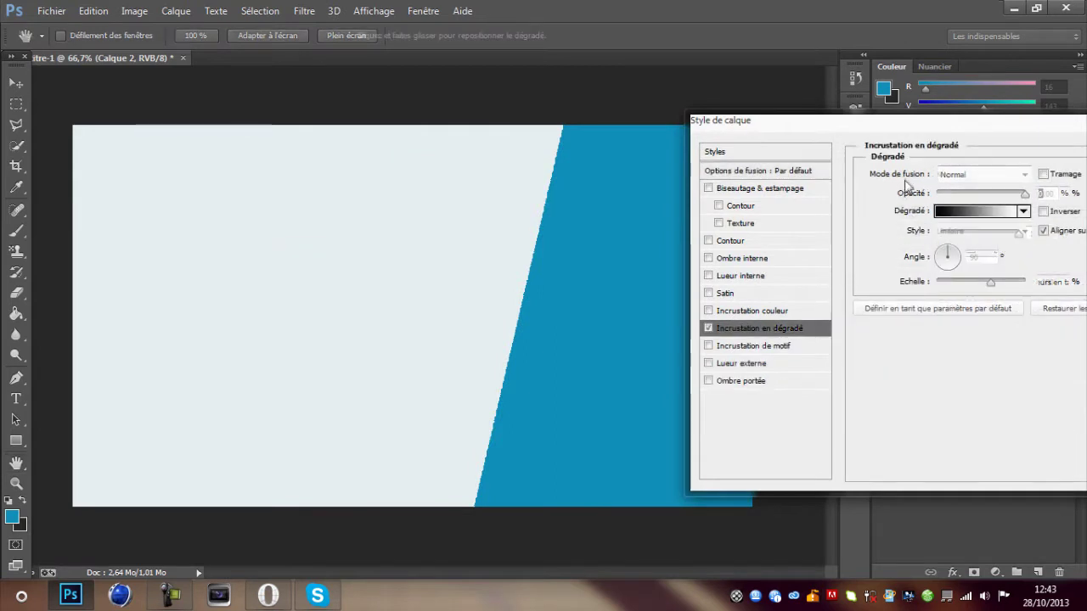
click(708, 327)
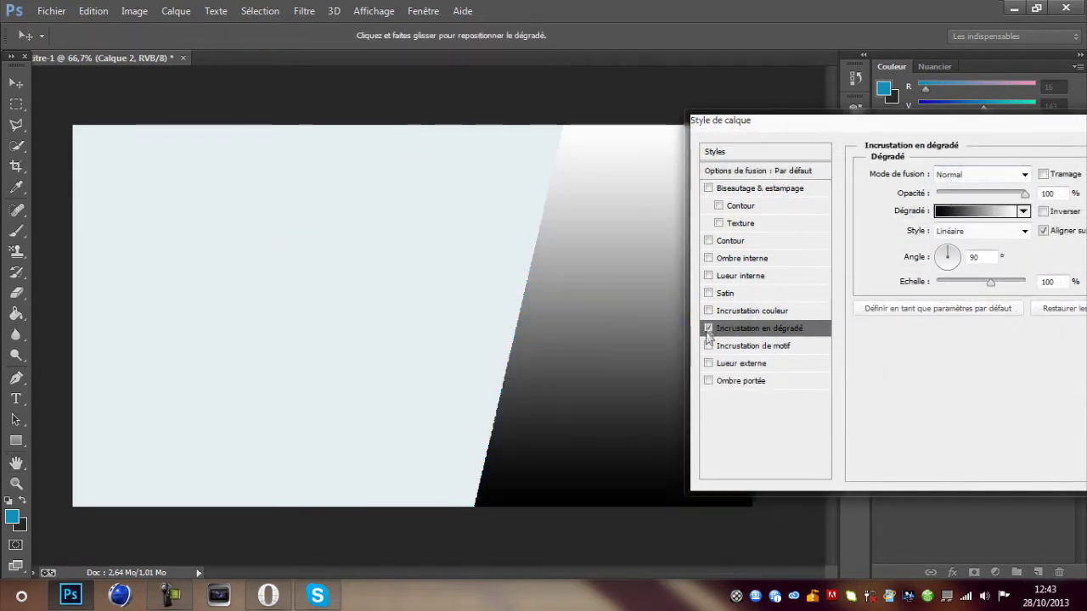
click(709, 328)
mouse_move(957, 197)
mouse_down()
mouse_move(943, 198)
mouse_move(954, 198)
mouse_up()
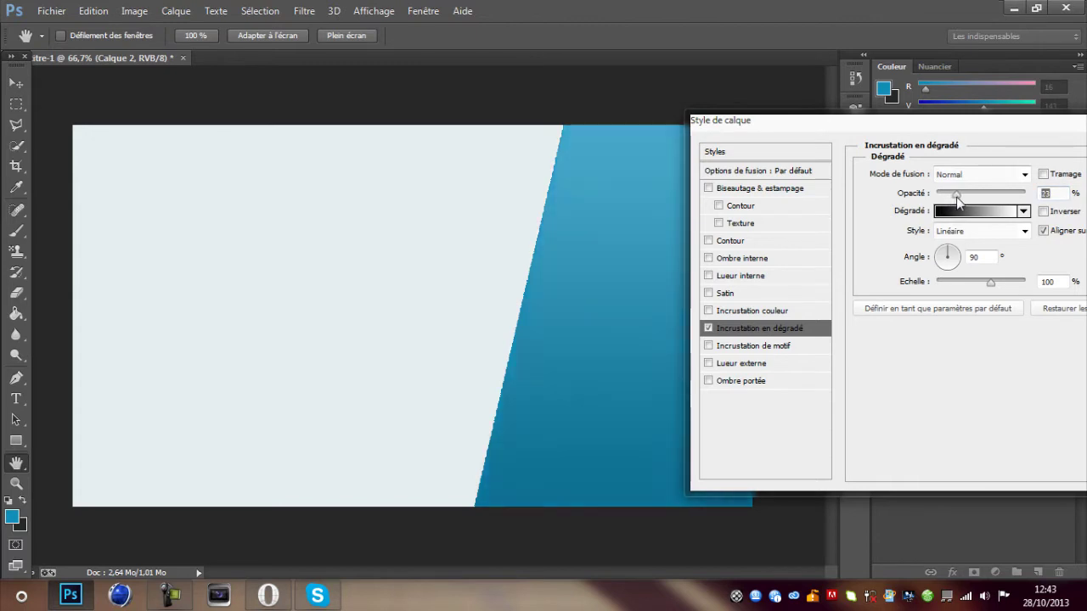
- Add a Drop Shadow to the blue layer with a -30° angle and 9 px size, and accept the layer style
click(774, 388)
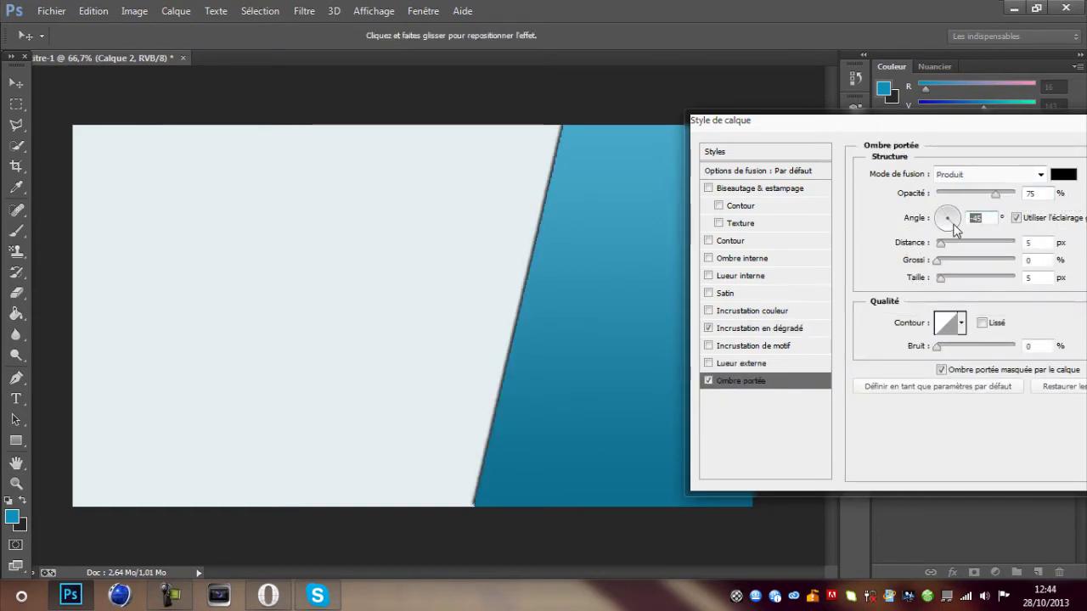
drag(961, 225, 960, 226)
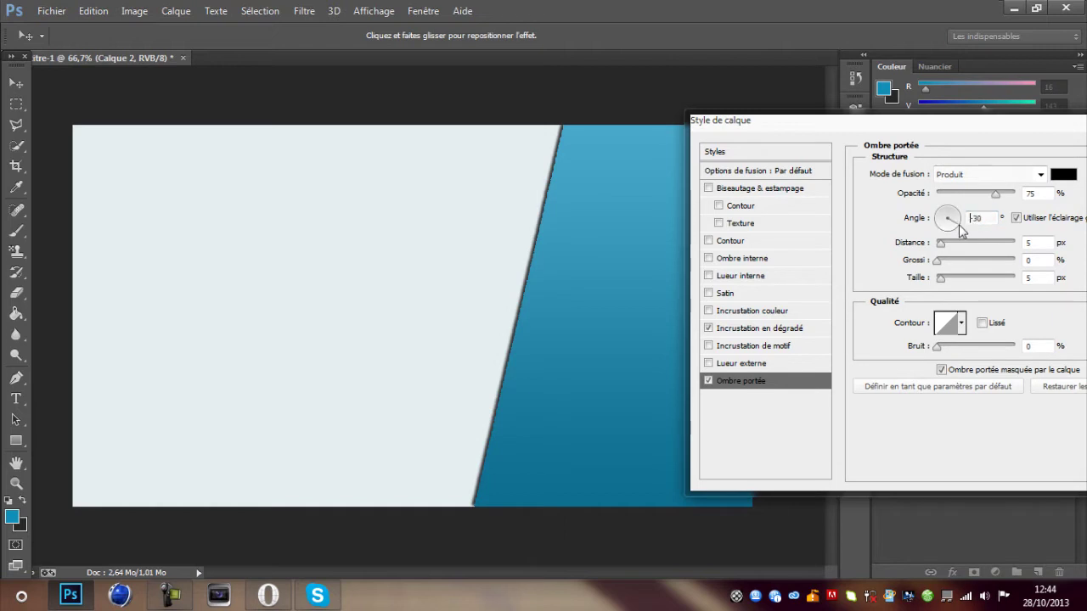
drag(941, 280, 941, 250)
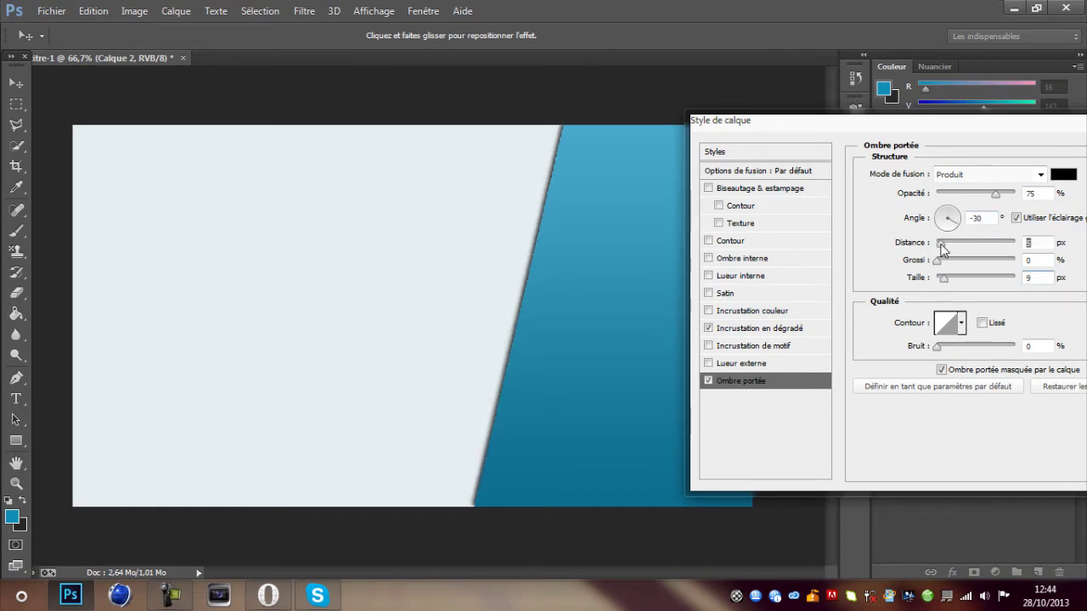
drag(919, 124, 646, 173)
click(943, 201)
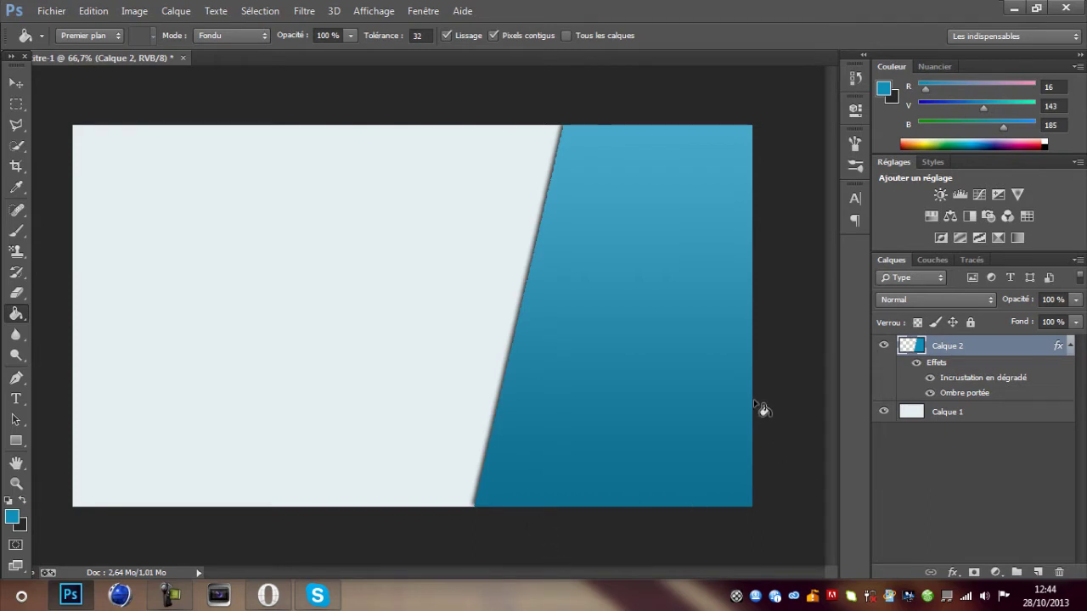
- Start a text layer on the light area and set its font size to 150 pt and its colour to white
click(17, 398)
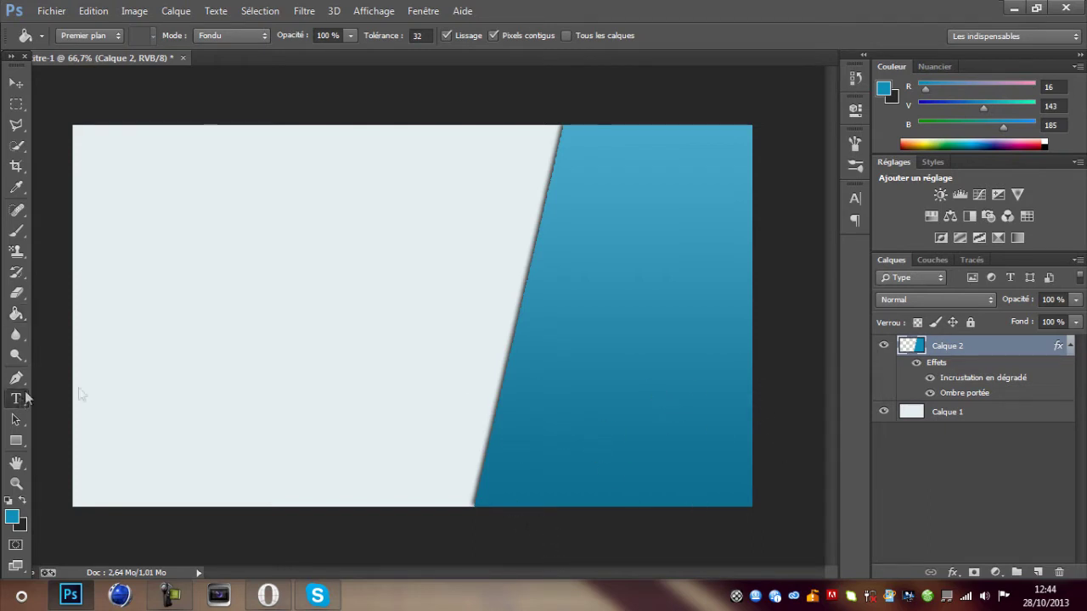
click(245, 376)
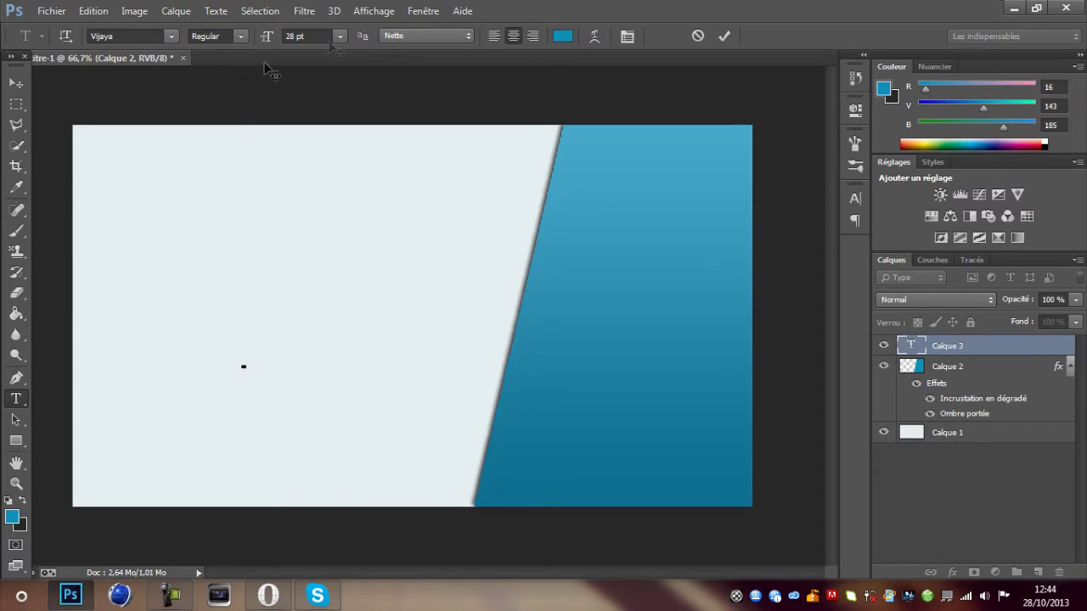
click(287, 36)
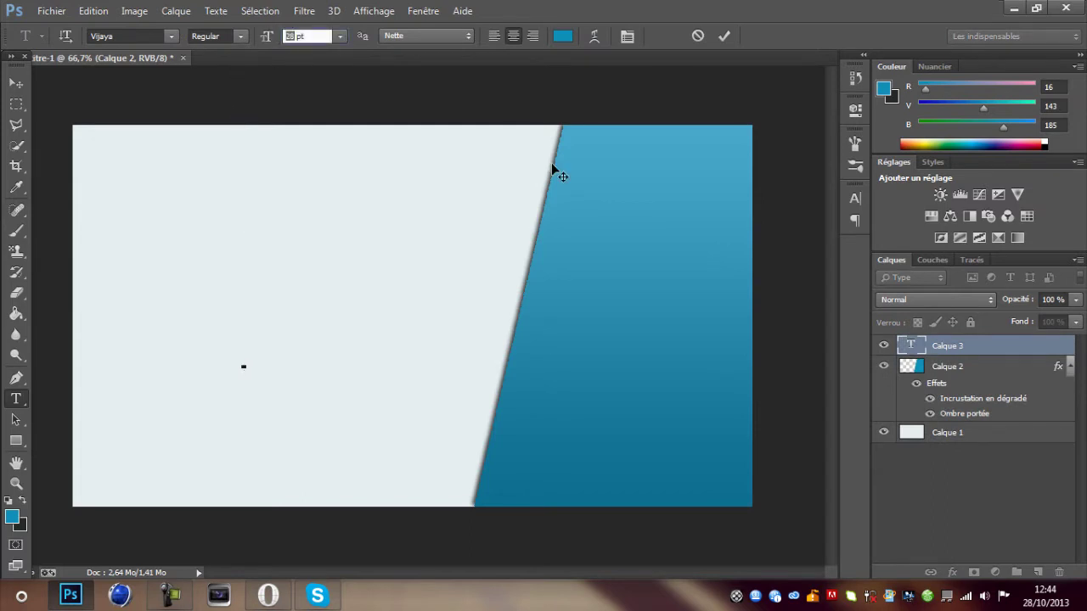
key(Return)
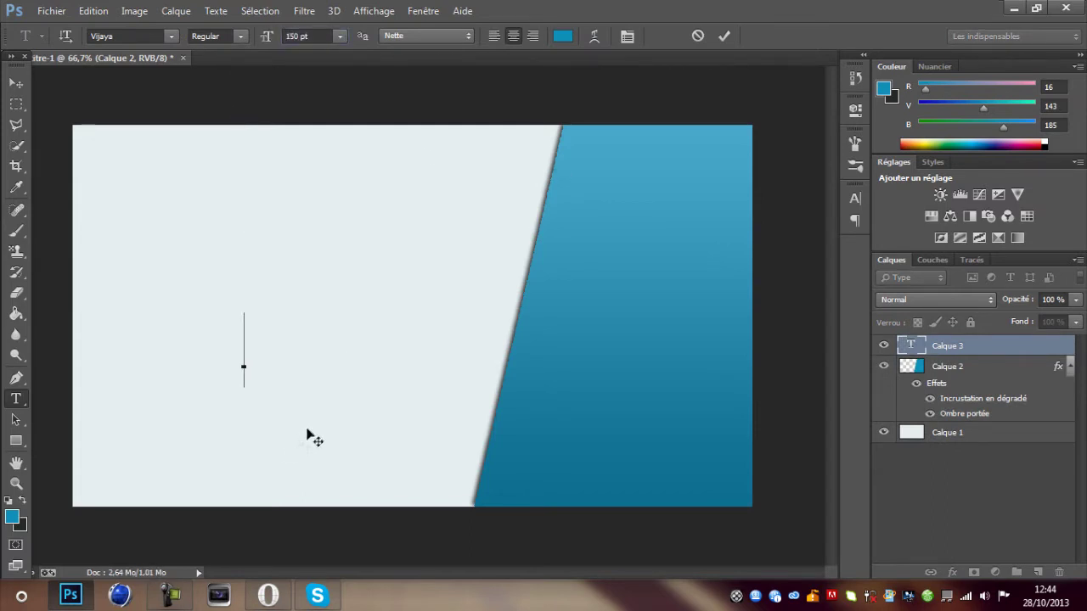
click(563, 35)
click(522, 177)
click(916, 164)
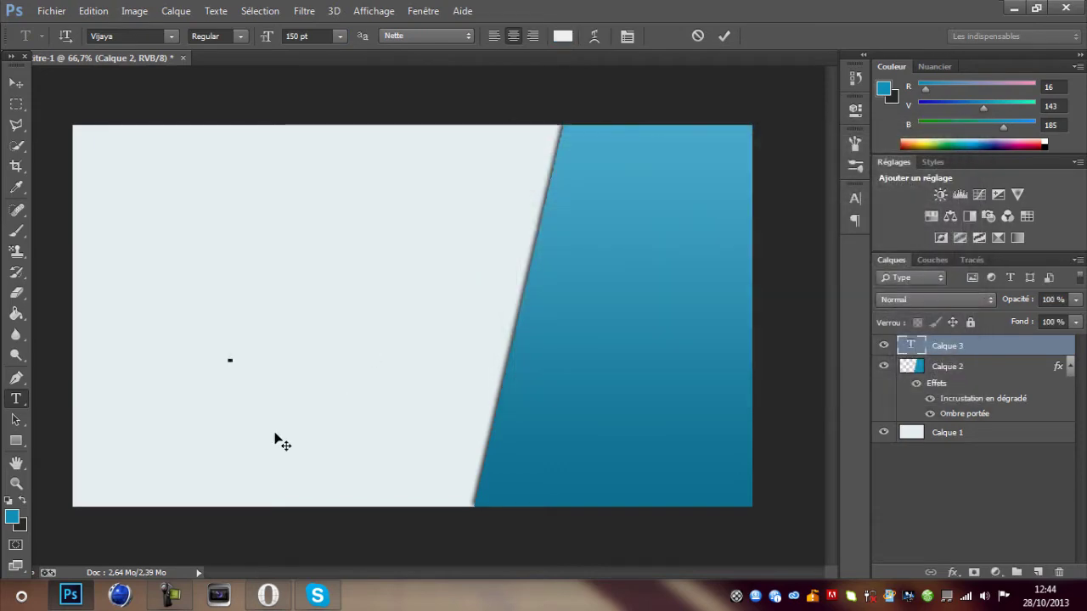
- Enter the letter N on the blue panel and set its font to WildStyle-Fill
drag(272, 447, 688, 498)
key(ctrl+a)
click(170, 36)
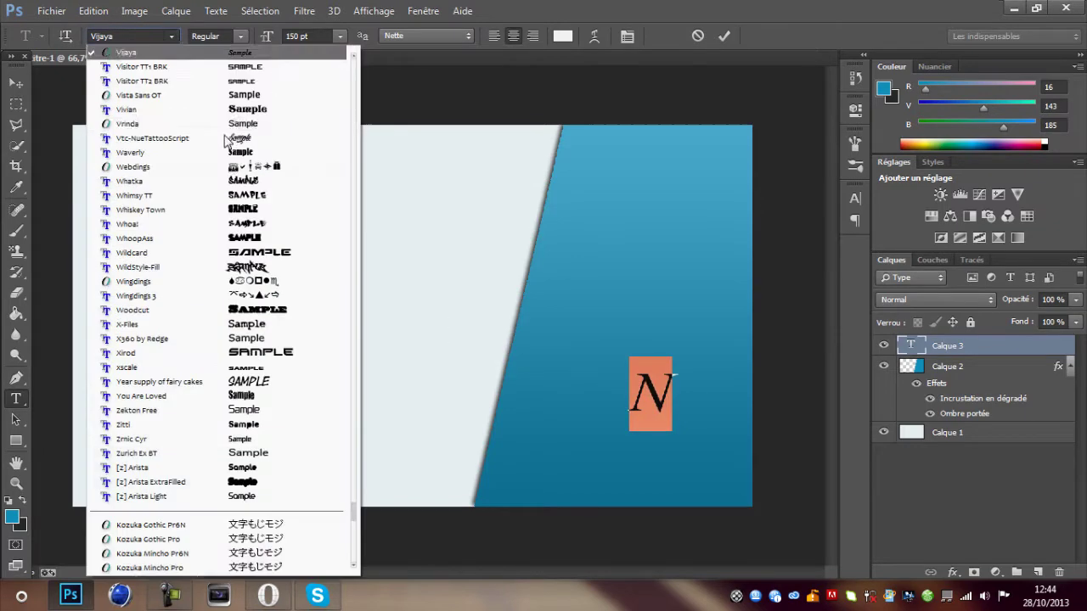
click(298, 268)
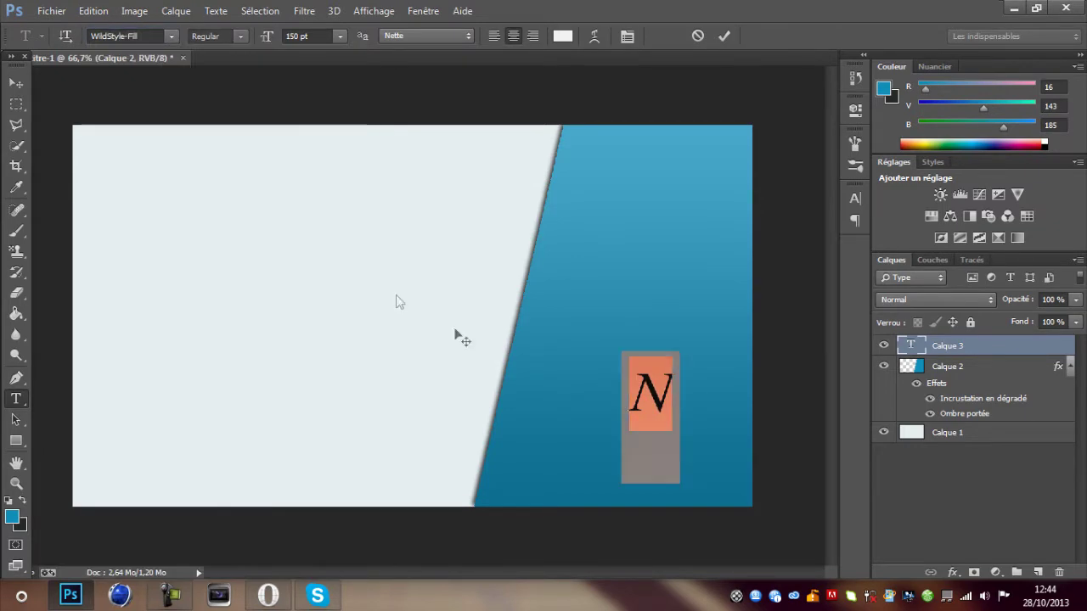
- Enlarge the letter N, trying a font size of 350 pt before setting it to 400 pt
click(296, 36)
text(350)
key(Return)
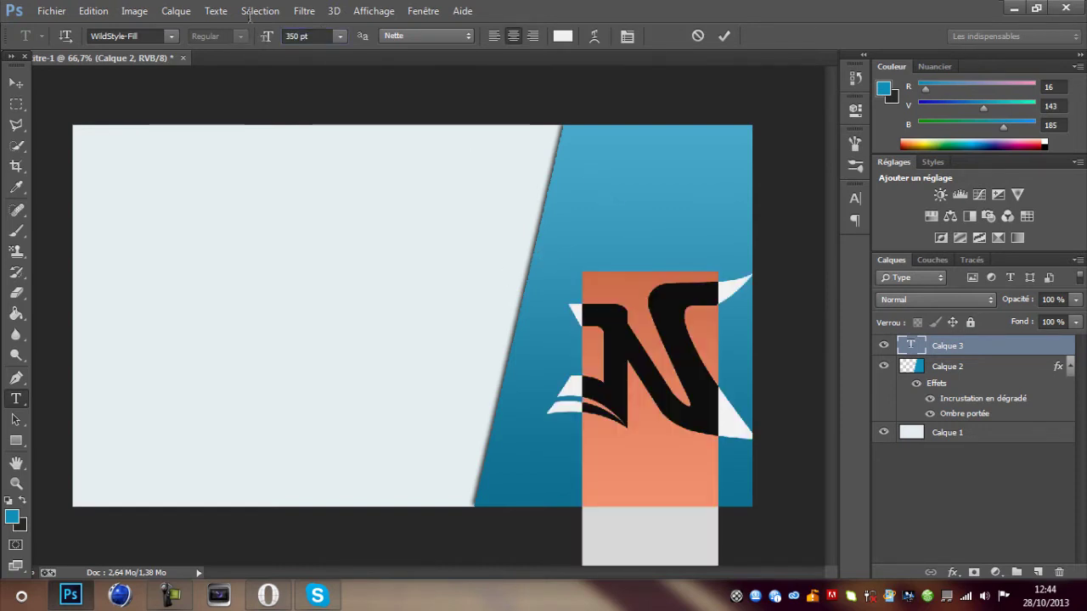
click(296, 36)
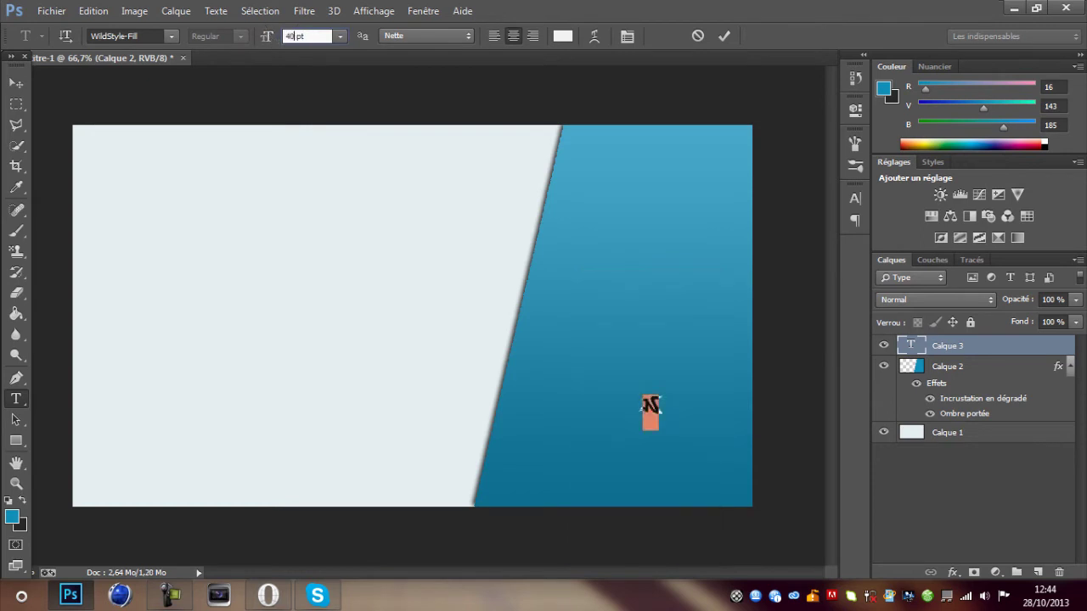
text(400)
key(Return)
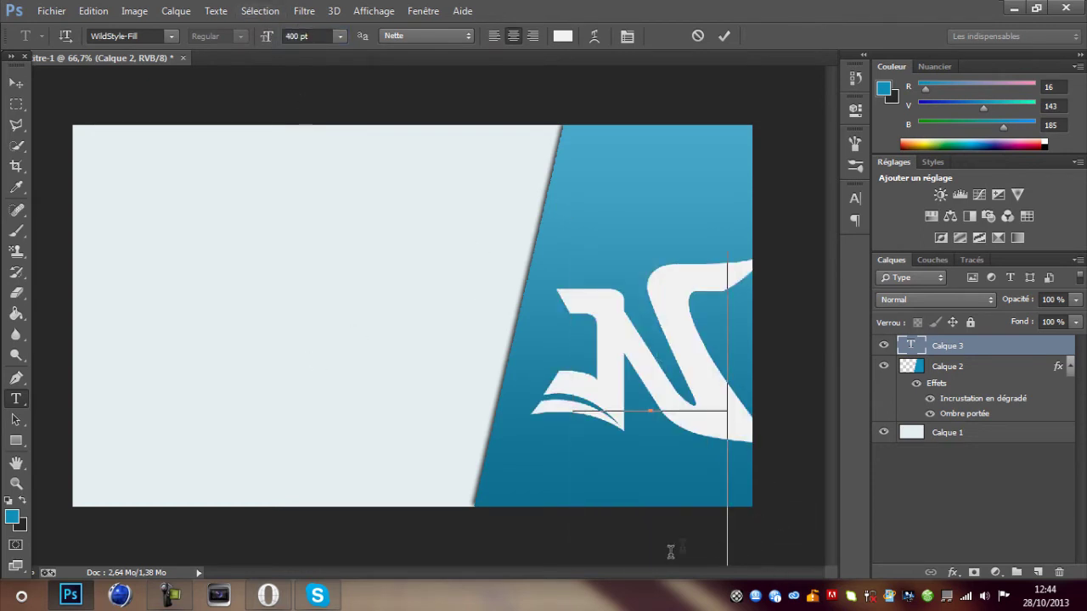
- Commit the text and move the N so it sits fully within the blue panel
click(988, 357)
key(v)
drag(574, 344, 584, 365)
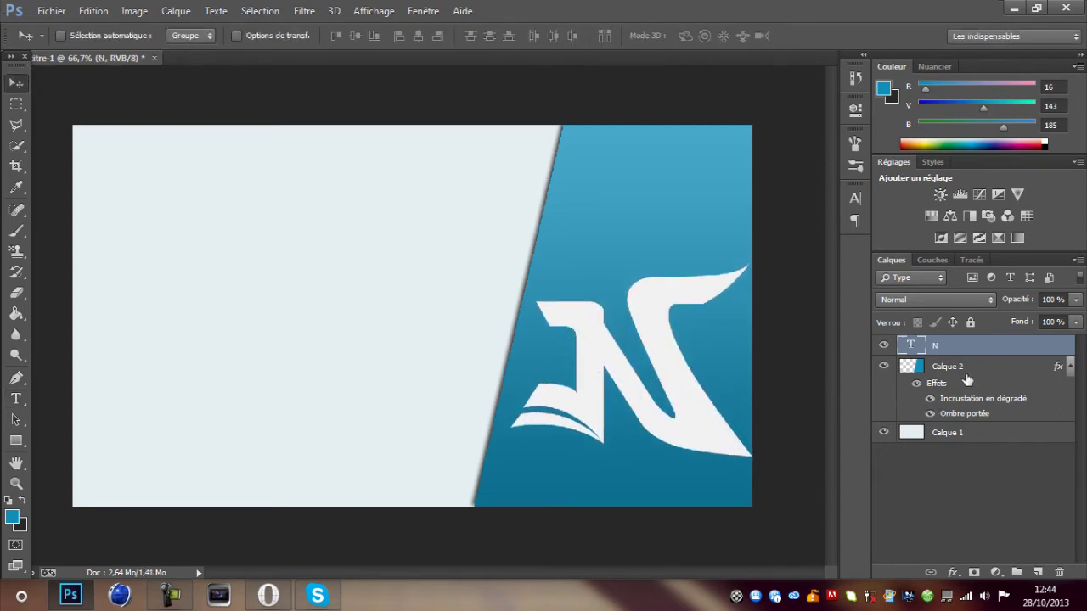
- Make the light background layer, Calque 1, the active layer
click(965, 433)
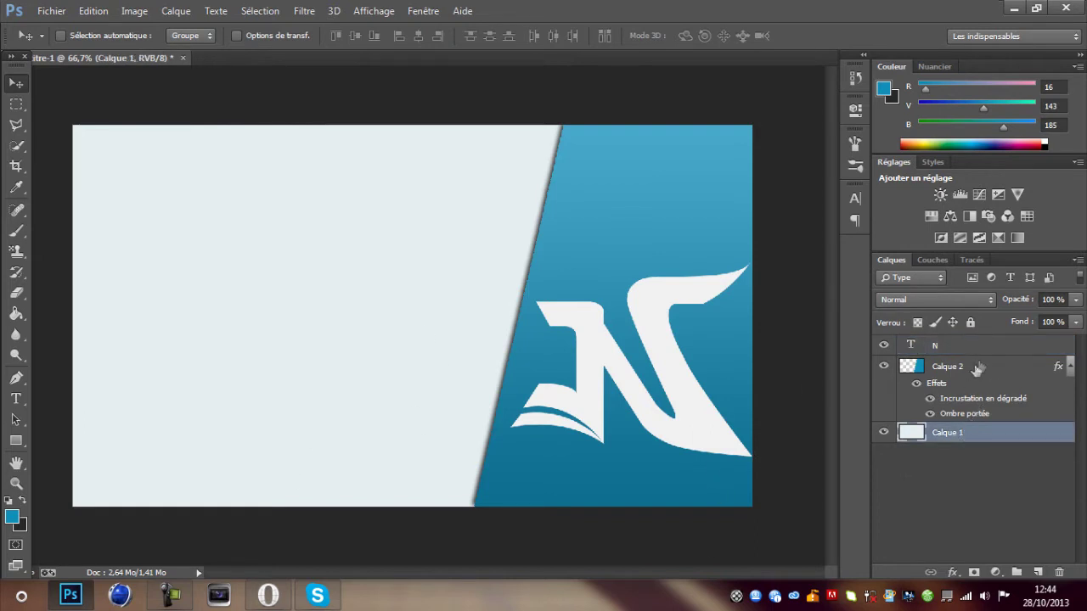
click(973, 371)
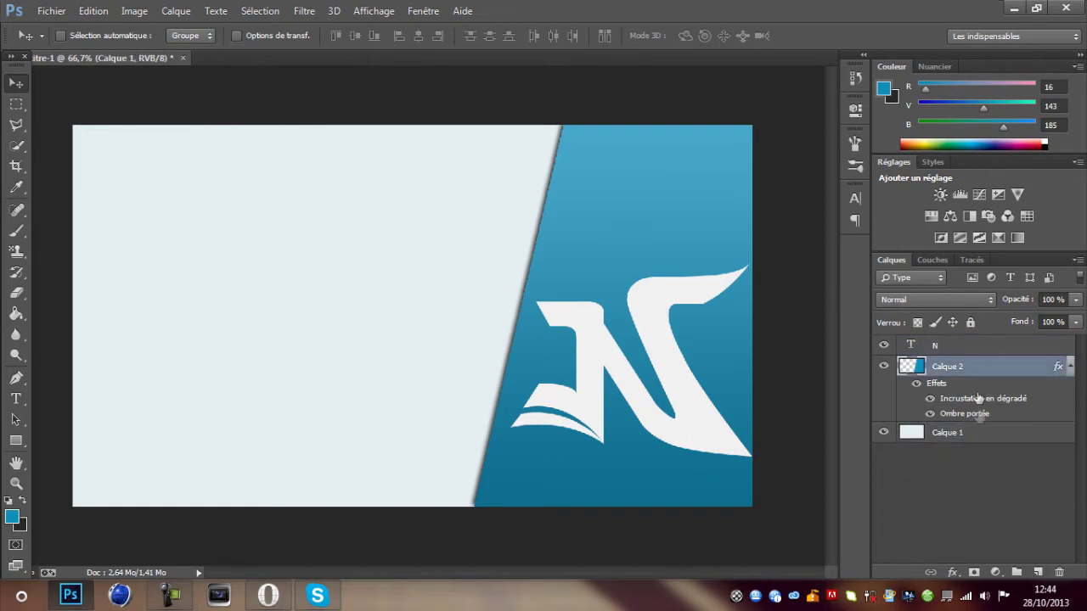
click(951, 435)
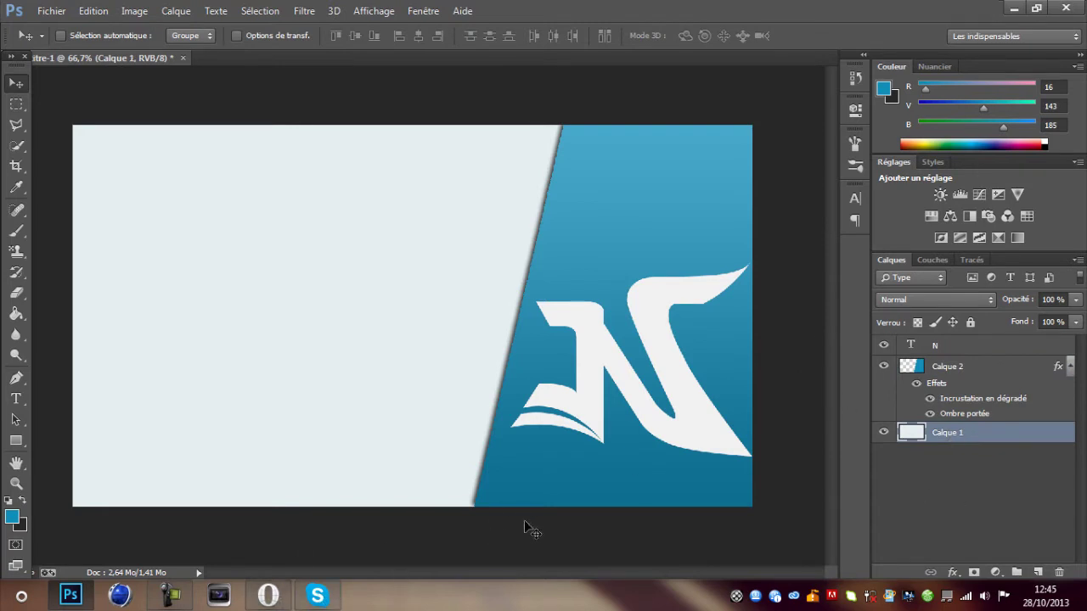
- Switch to the Opera browser and bring up the Google Images page
click(286, 603)
click(284, 604)
click(283, 604)
click(283, 603)
click(283, 604)
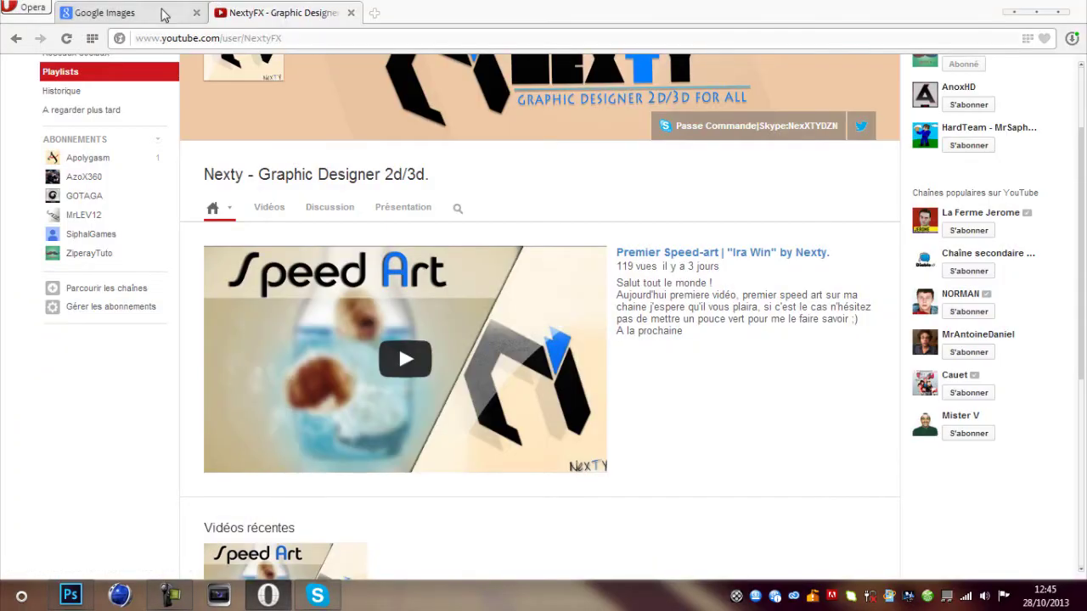
click(164, 15)
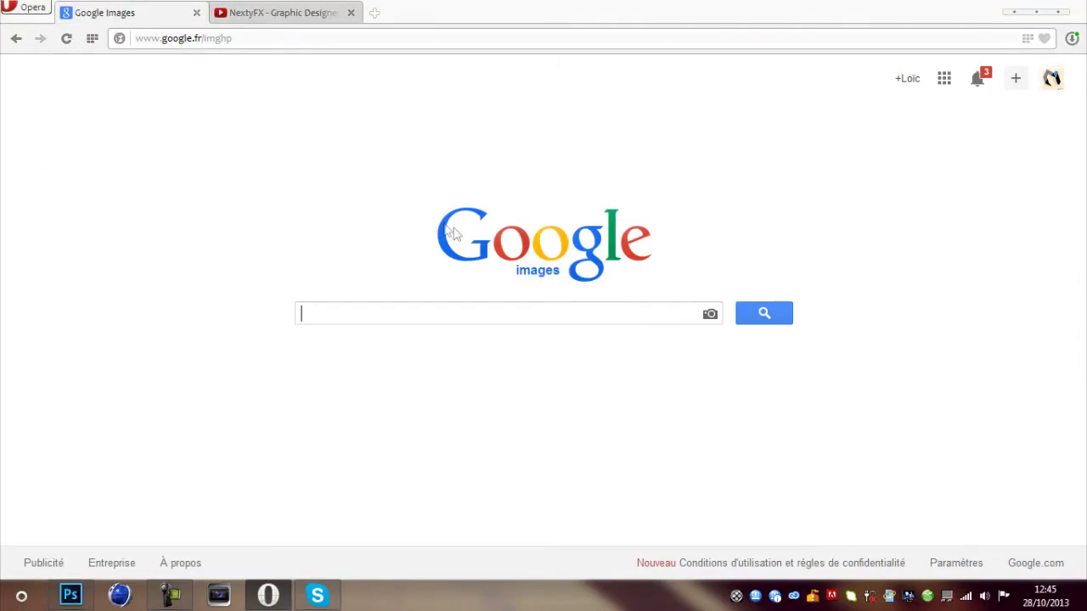
- Search Google Images for "Gameplay battlefield4"
click(447, 311)
text(Gae)
key(BackSpace)
text(meplay )
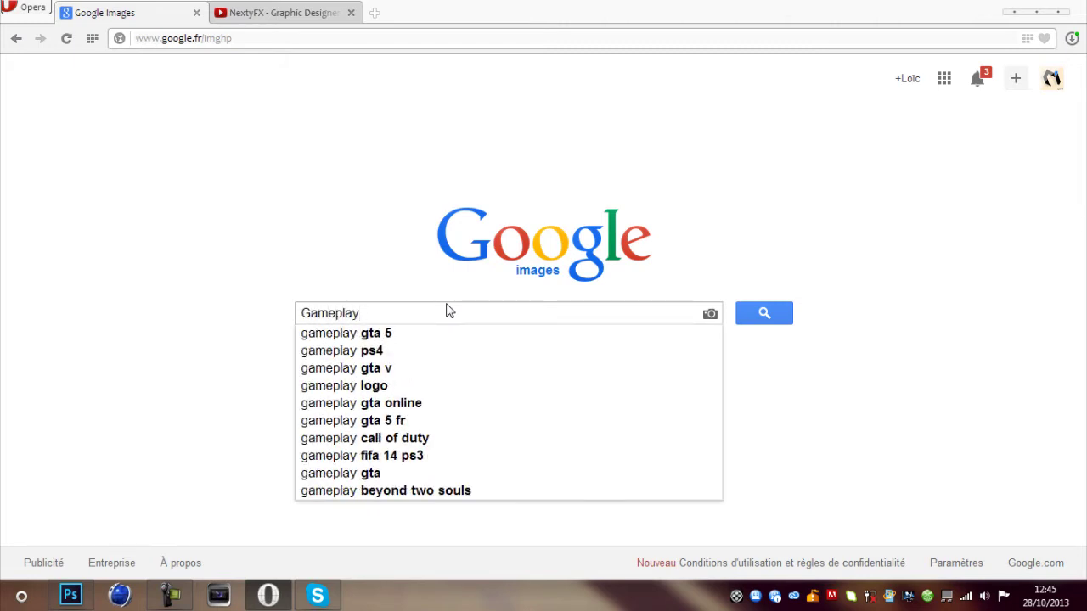
text(batt)
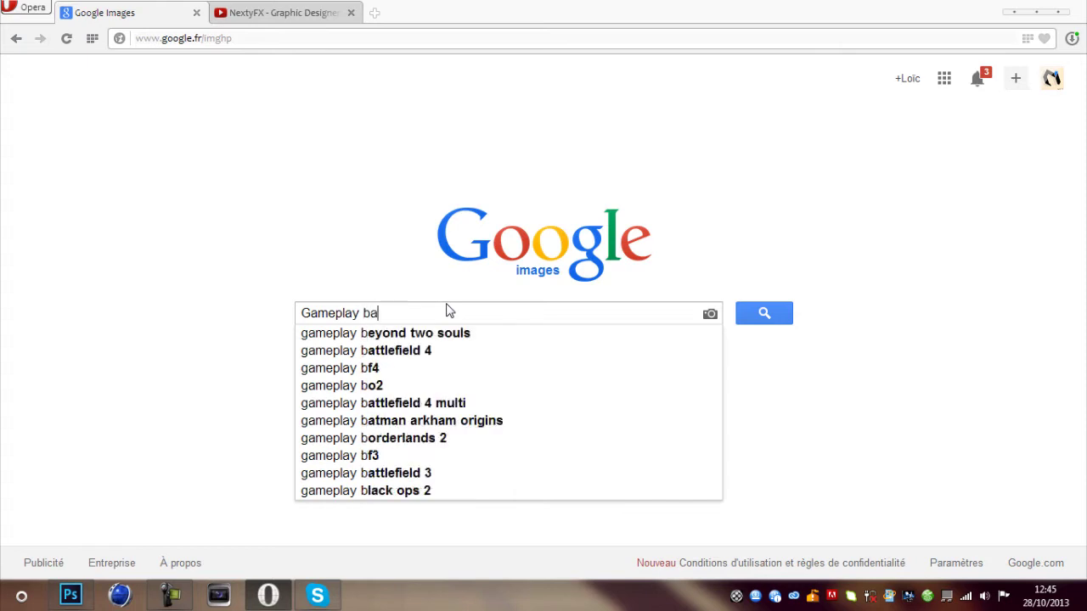
text(field4)
key(Return)
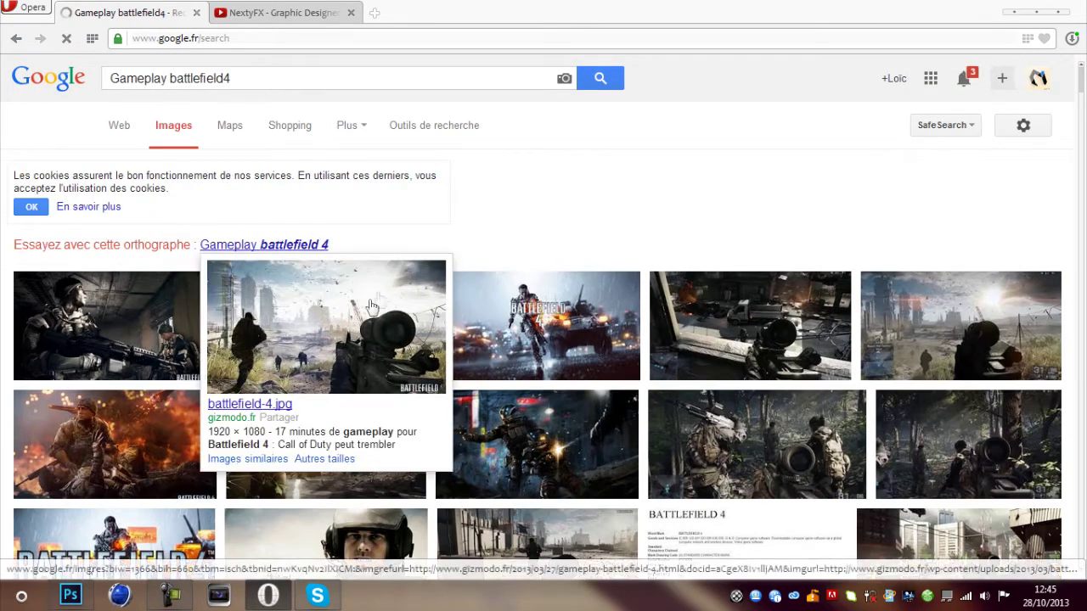
- Open the 1920 × 1080 battlefield-4.jpg result from gizmodo.fr and copy the image
click(371, 305)
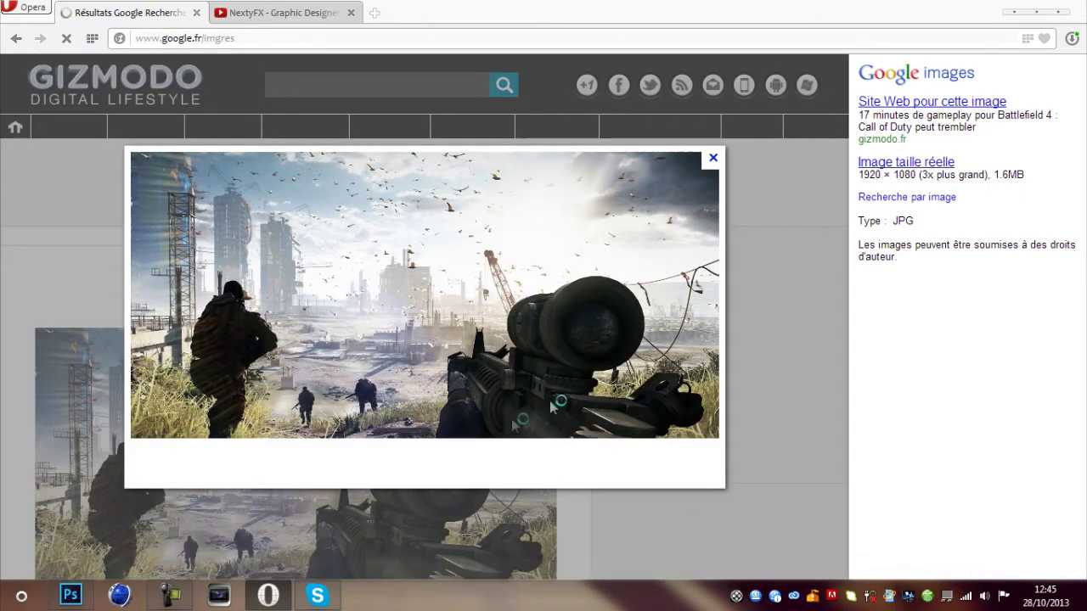
right_click(468, 352)
click(522, 403)
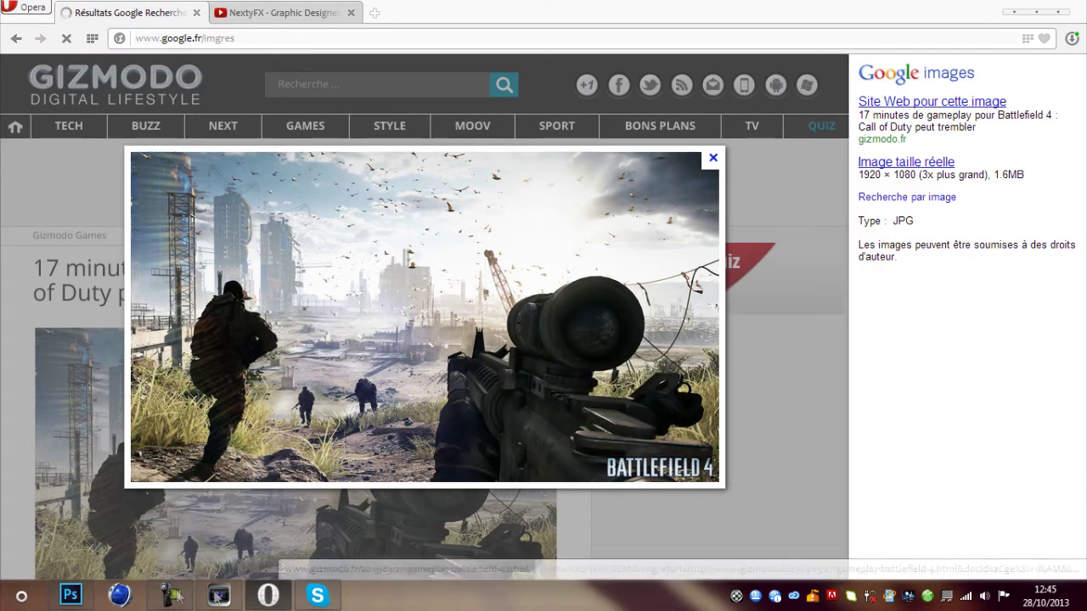
right_click(409, 420)
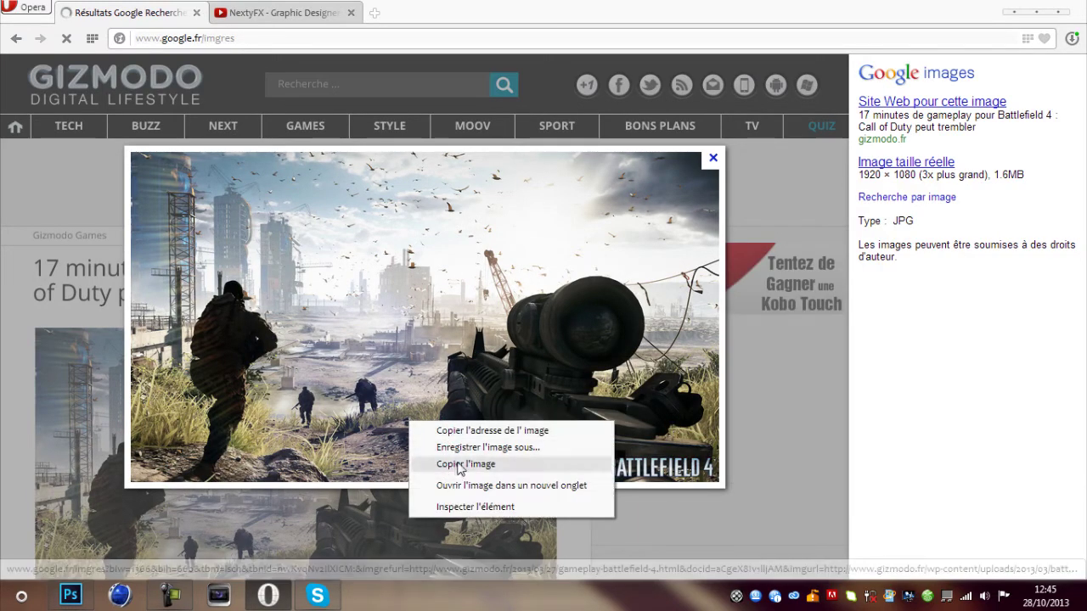
click(459, 464)
- Switch to Photoshop, paste the image above Calque 1 and scale it down to about 66.7% to fit the canvas
click(75, 597)
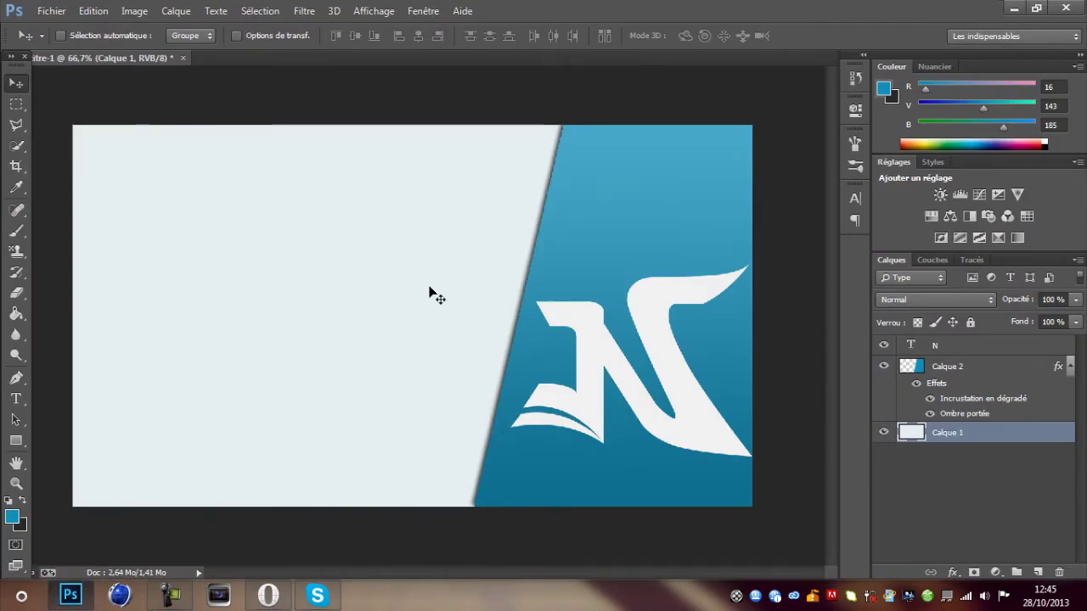
key(ctrl+v)
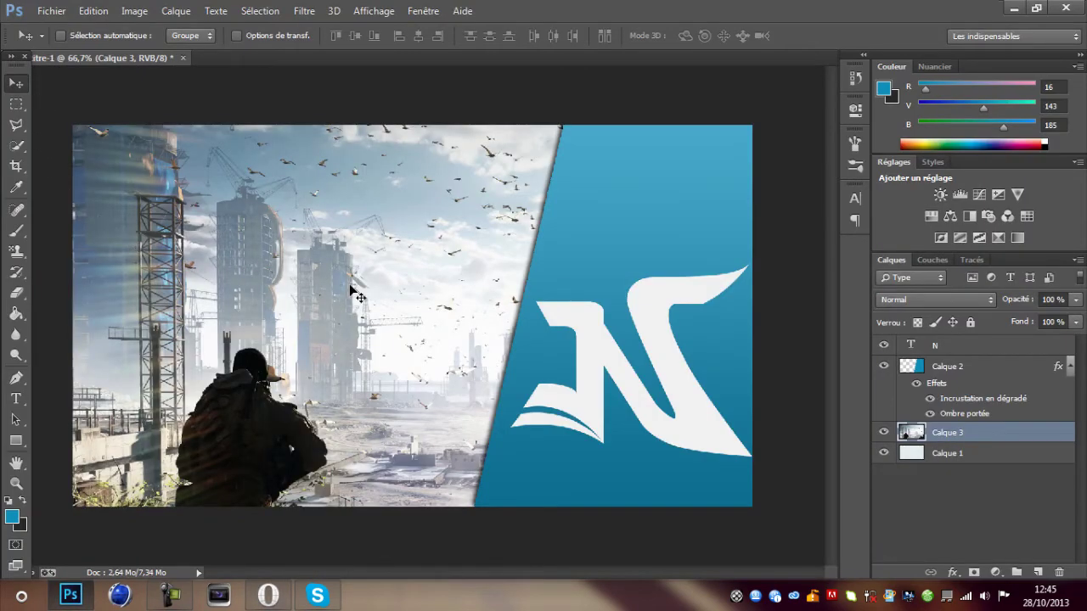
key(ctrl+t)
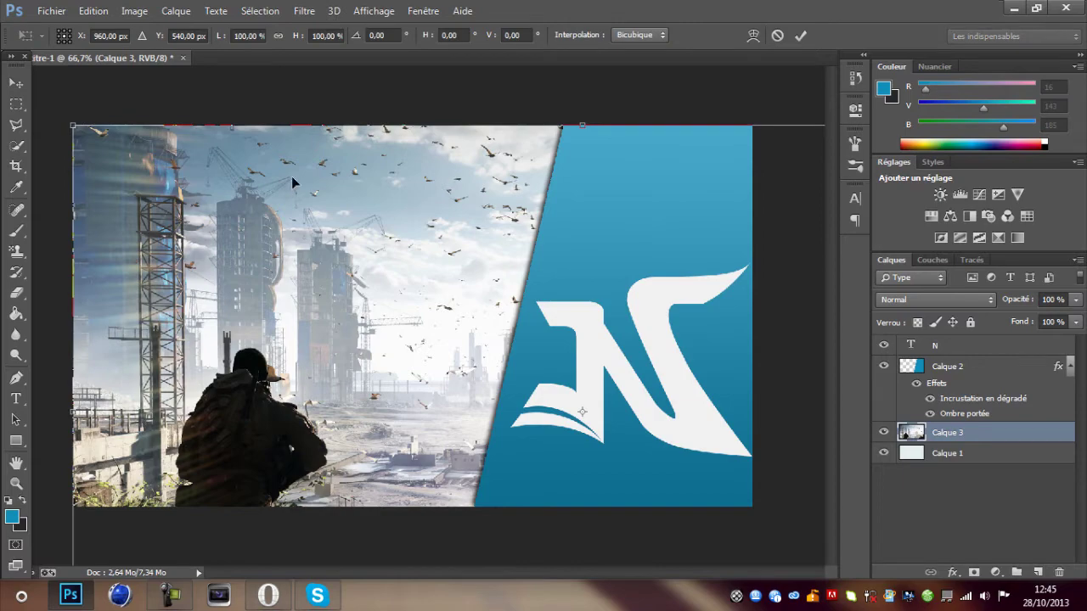
drag(72, 125, 242, 218)
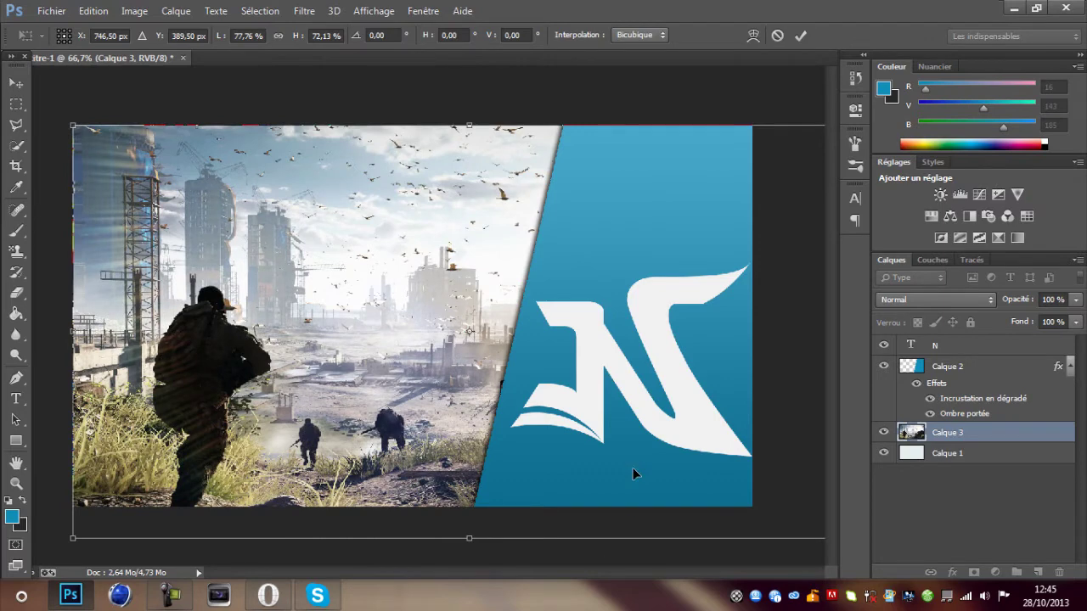
key(ctrl+minus)
drag(753, 481, 668, 461)
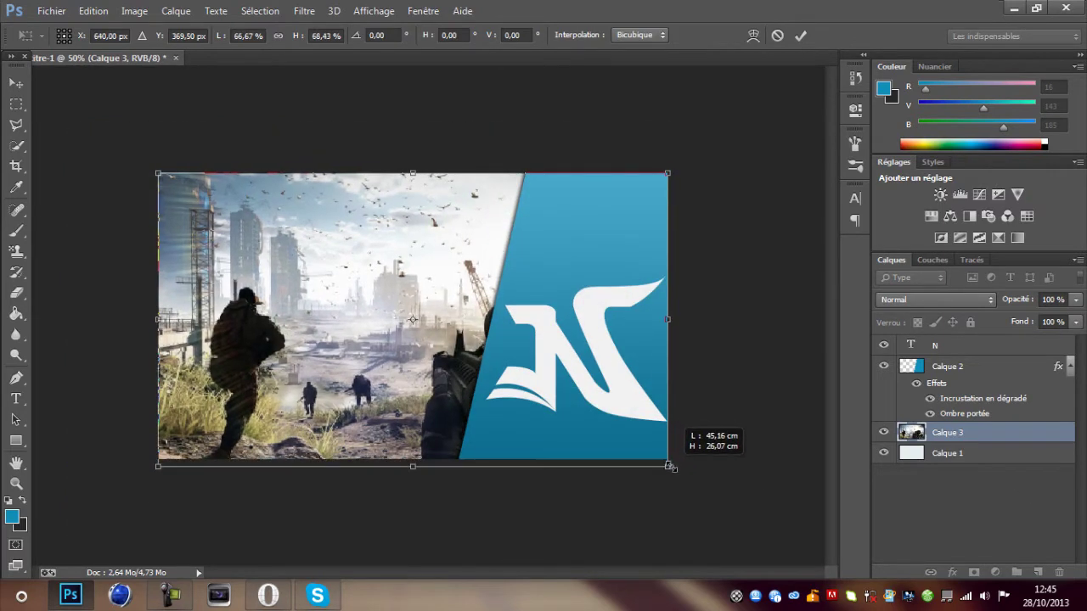
key(Return)
key(ctrl+plus)
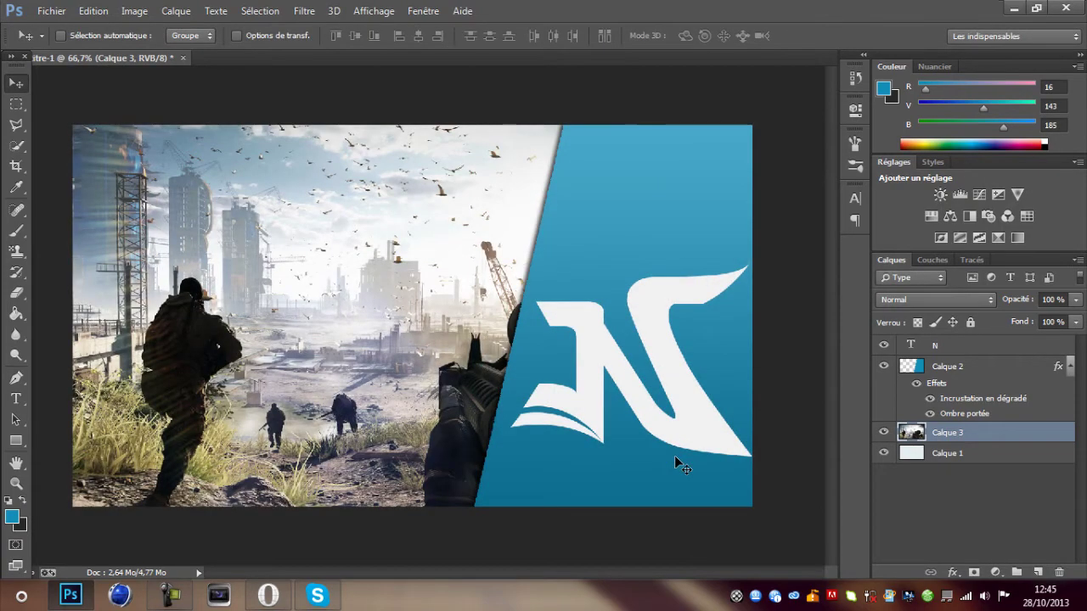
key(ctrl+plus)
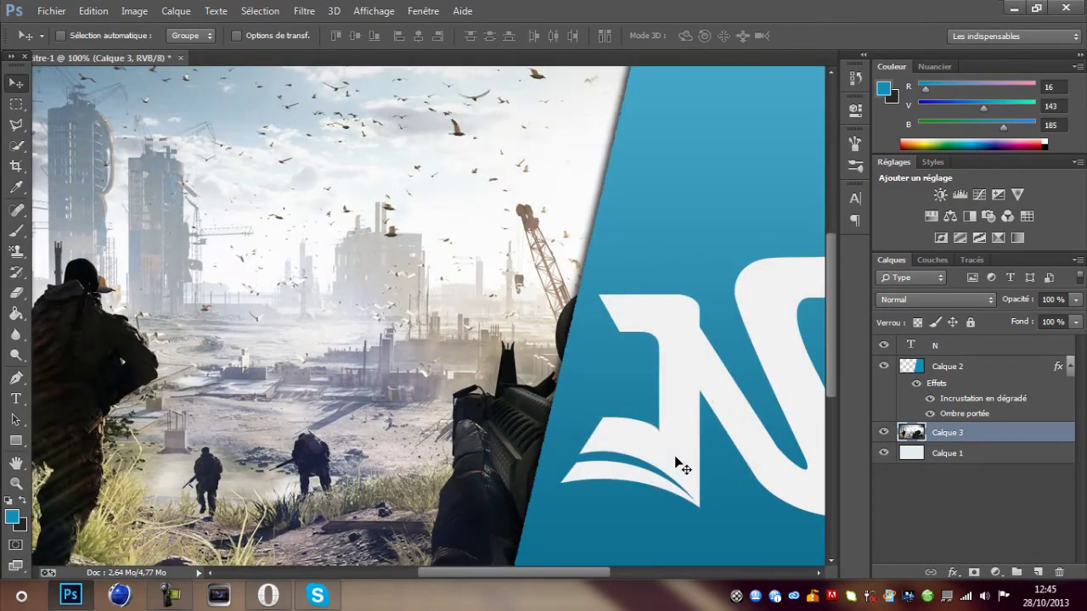
key(ctrl+minus)
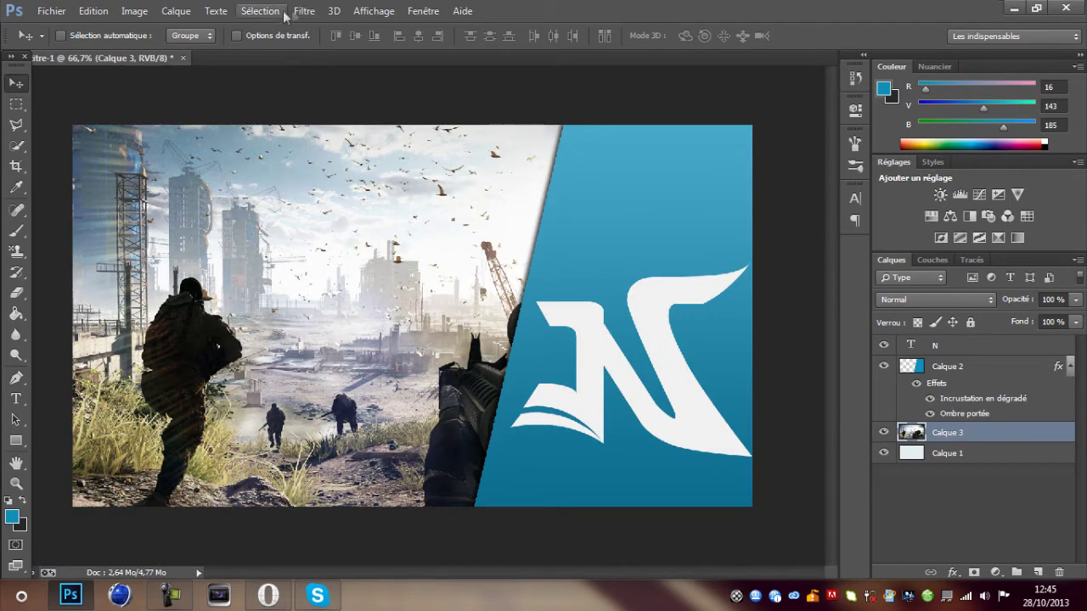
- Apply a Gaussian Blur with a 12.7 px radius to the Battlefield image layer
click(303, 11)
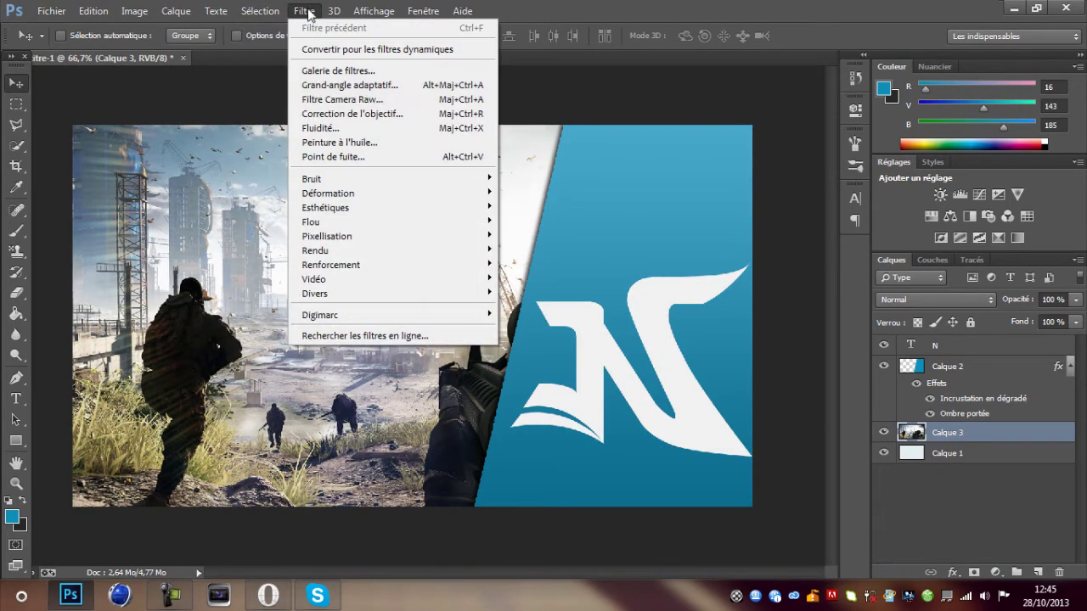
click(1026, 505)
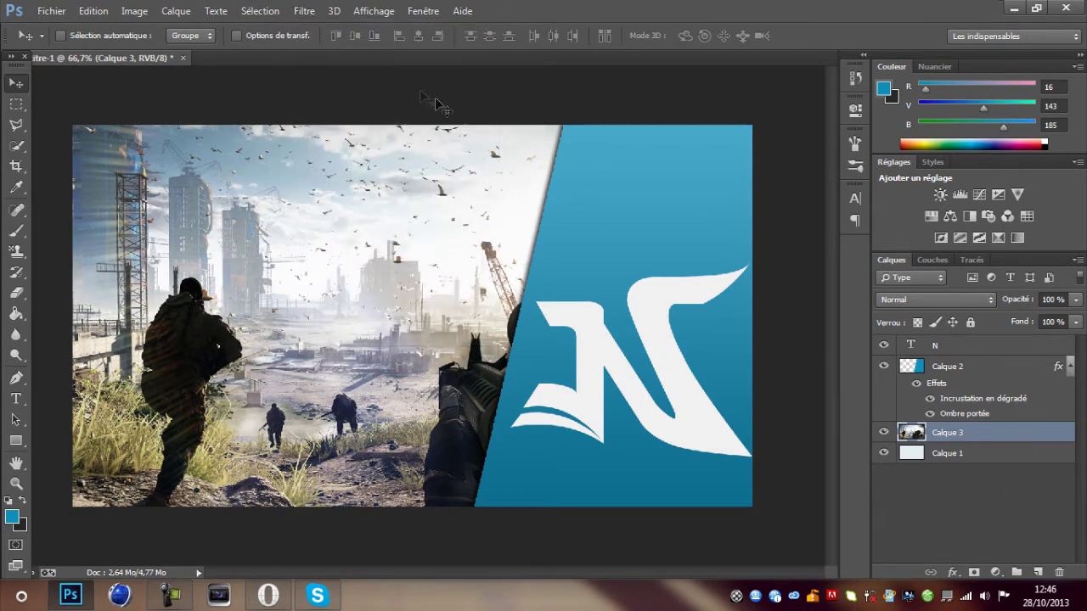
click(304, 11)
mouse_move(425, 223)
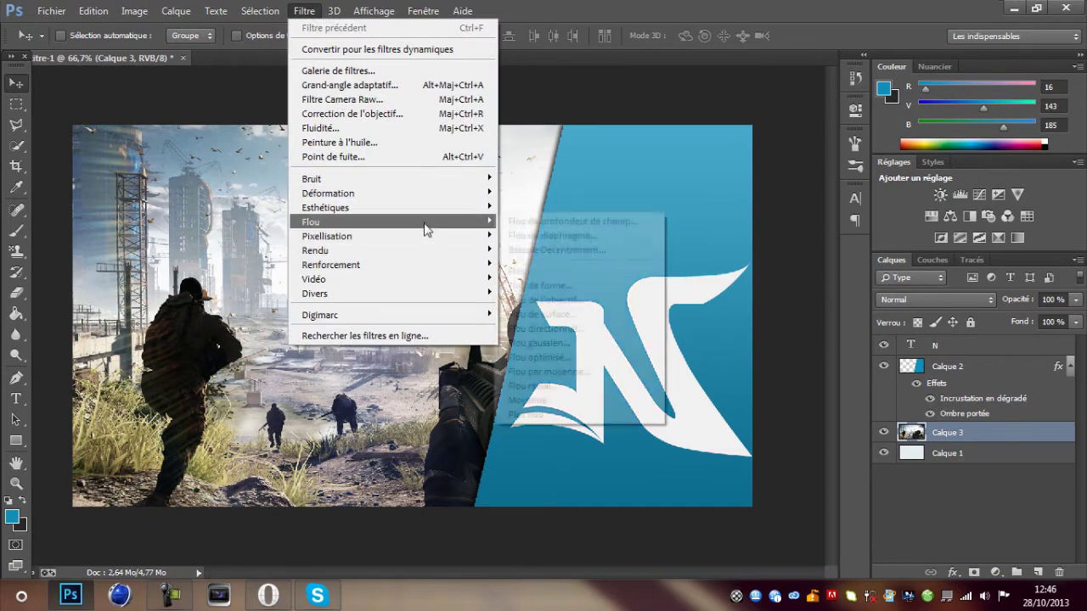
click(562, 342)
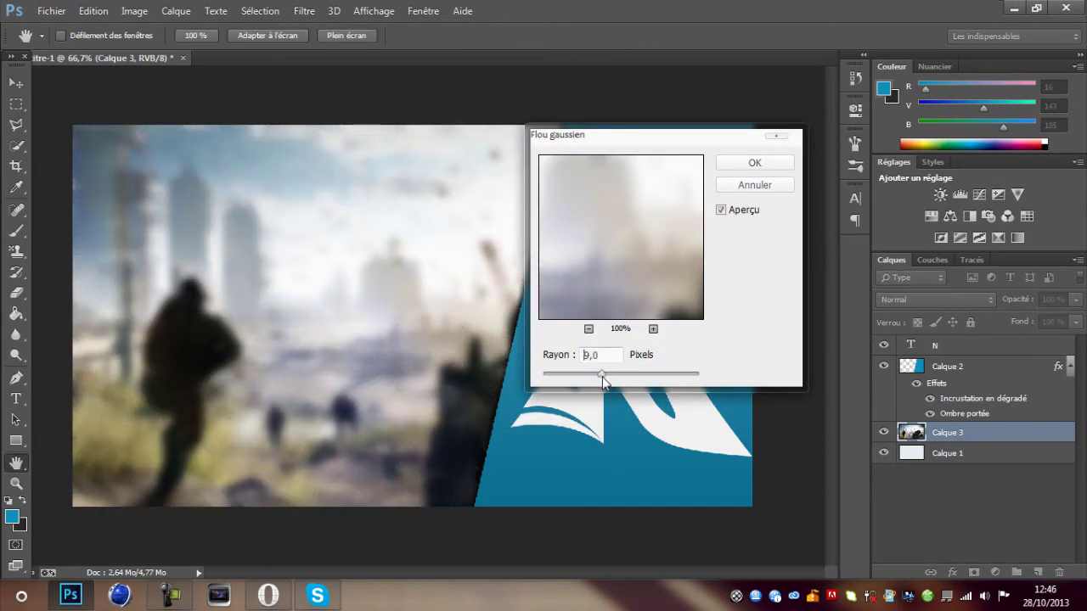
drag(602, 380, 607, 381)
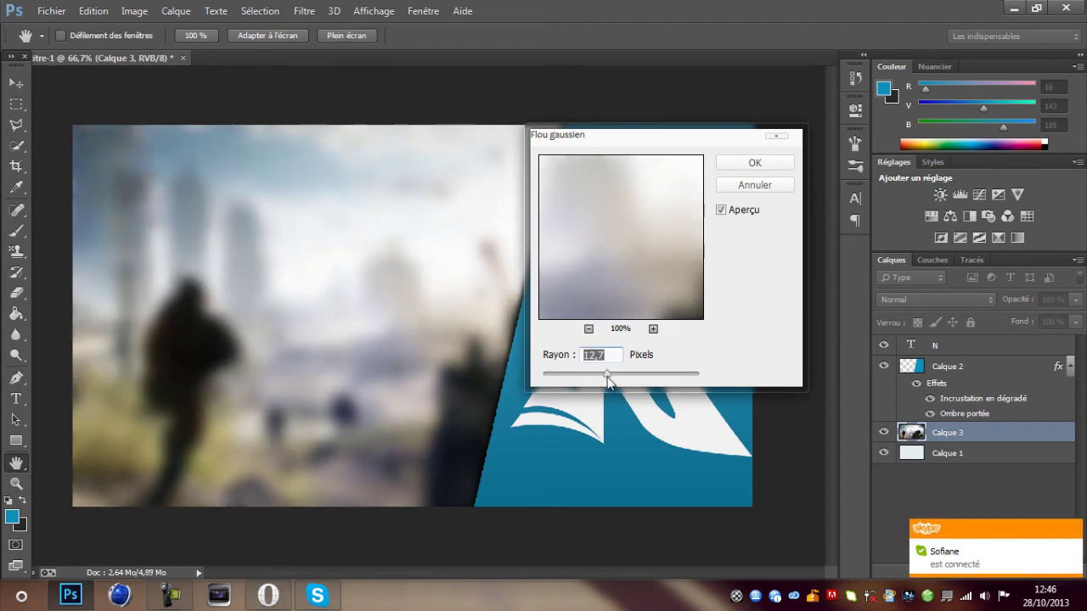
click(748, 166)
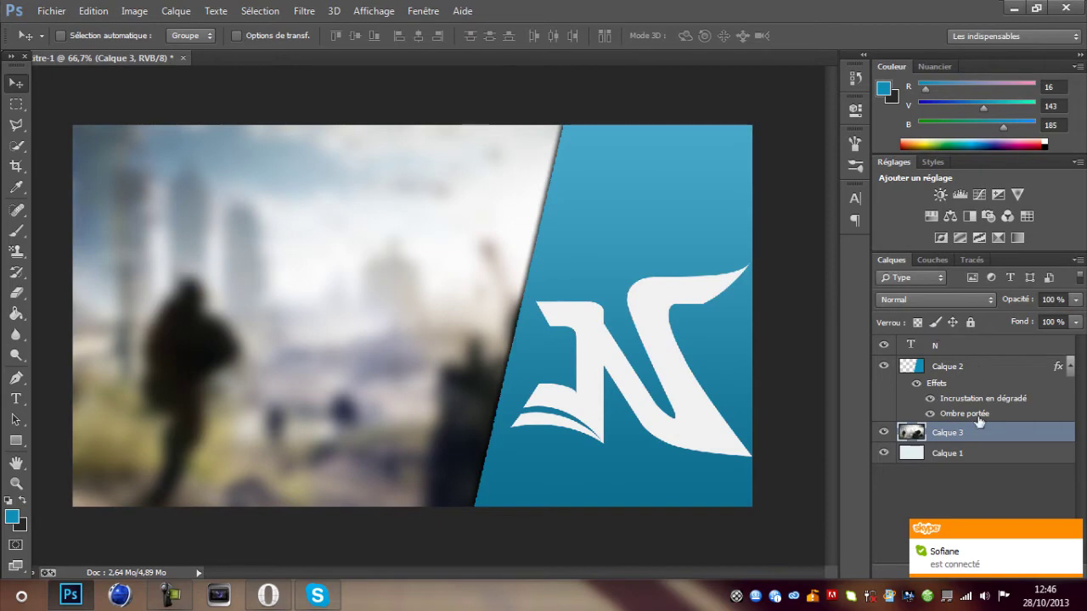
- Select the N text layer and examine the Speed Art thumbnail on the YouTube channel page in Opera as a reference, returning to Photoshop
click(974, 350)
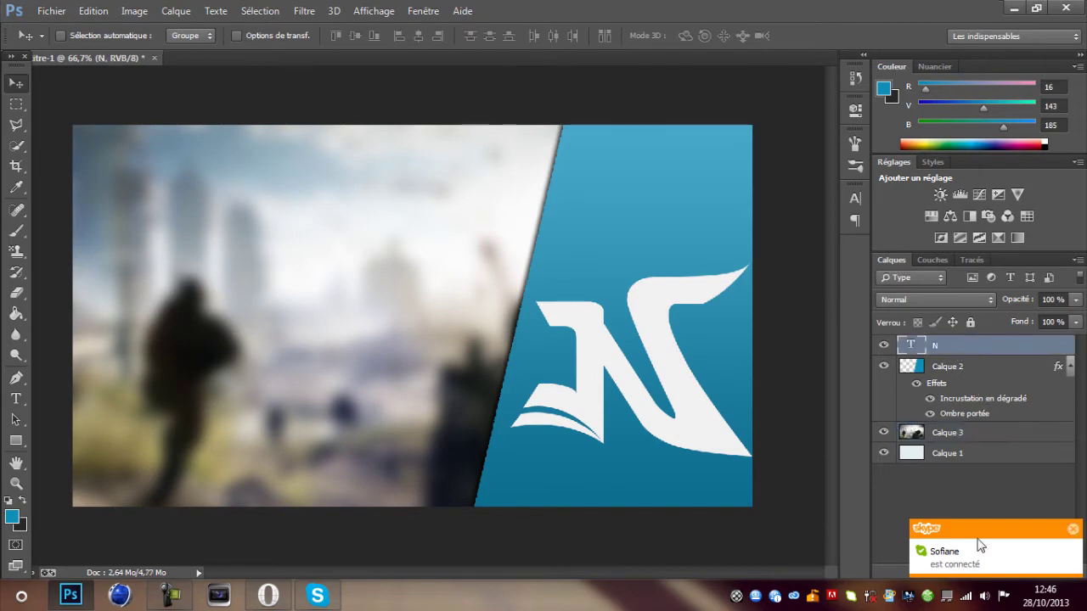
click(268, 595)
click(258, 15)
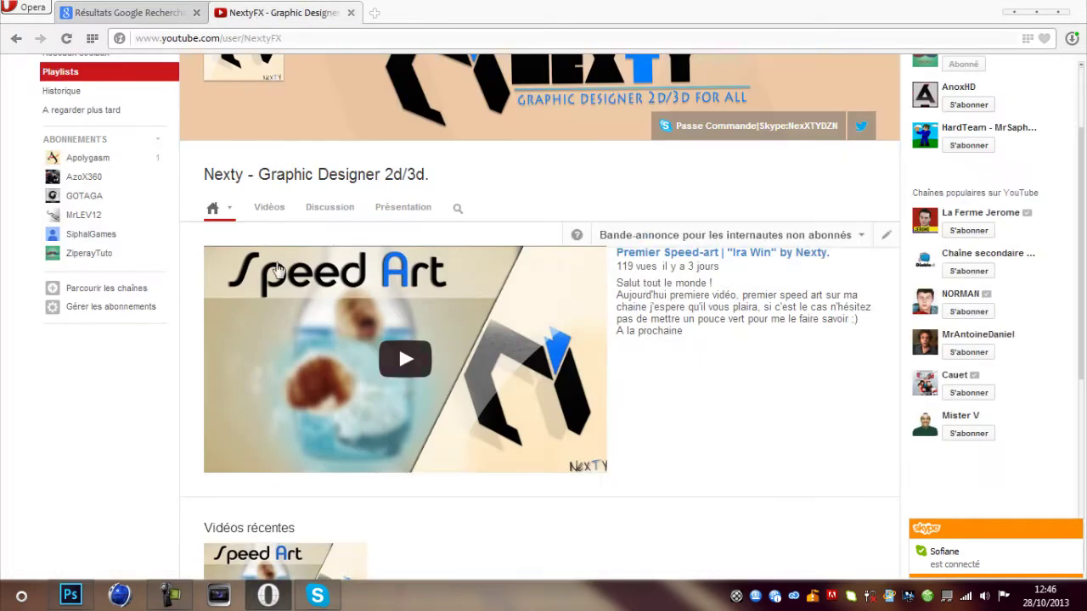
key(alt+Tab)
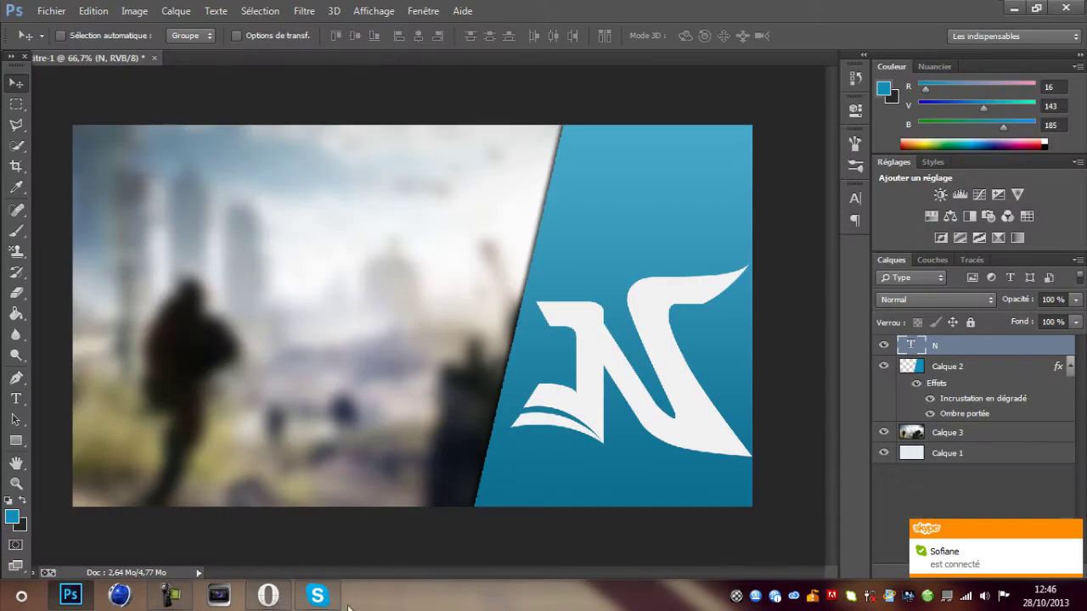
click(268, 596)
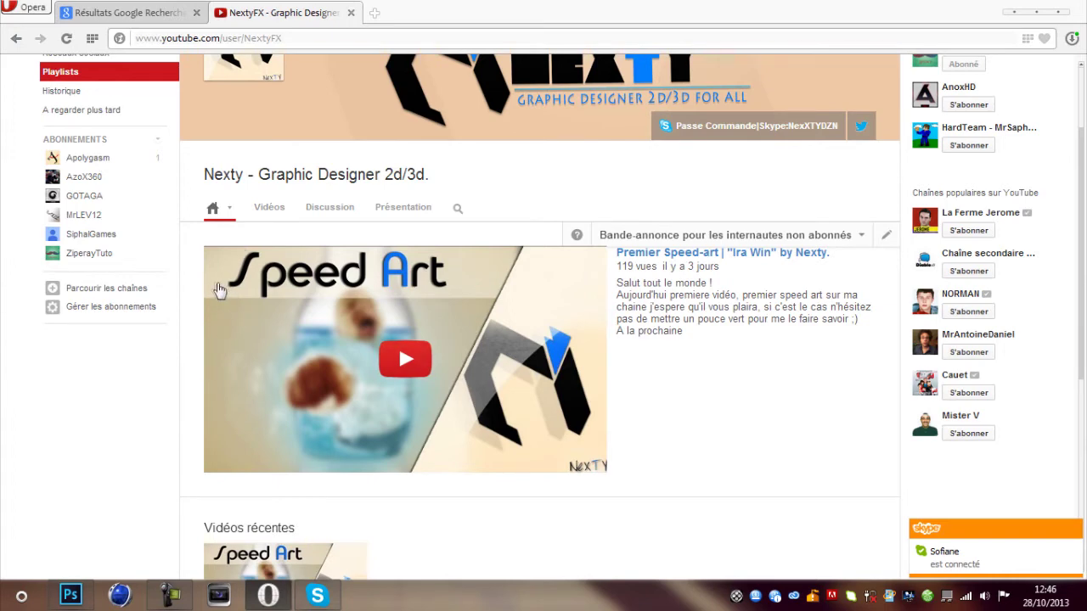
mouse_move(267, 600)
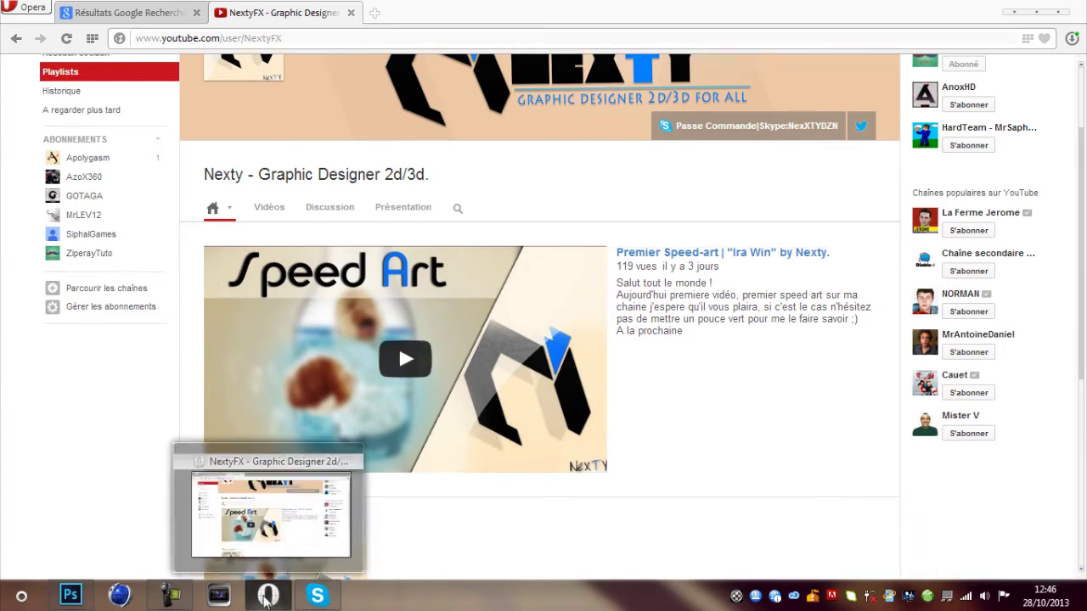
click(267, 600)
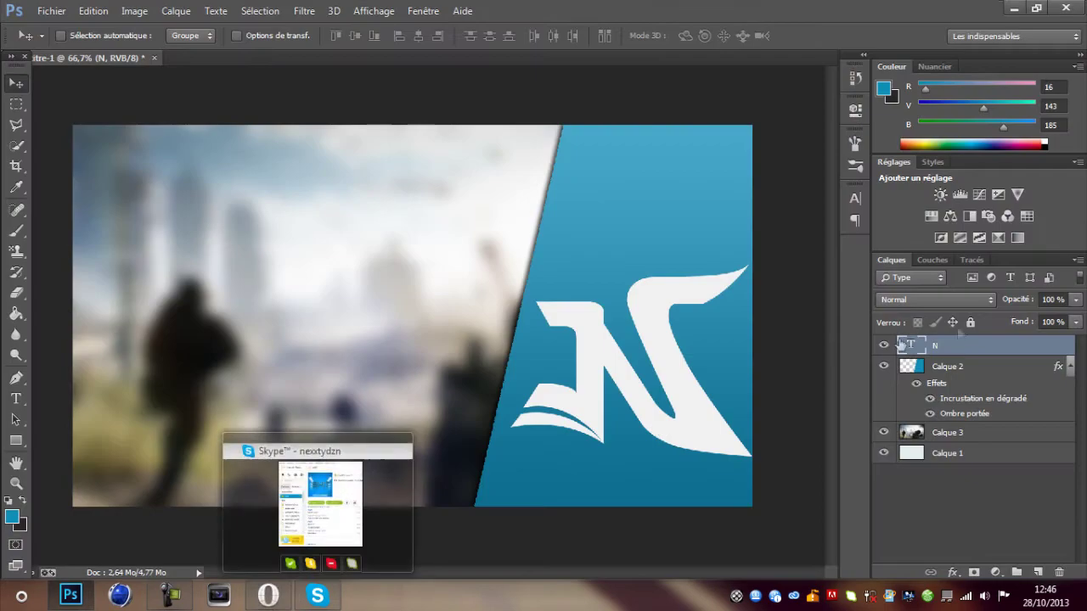
- Select the blurred Battlefield image layer and set the foreground colour to white (#ffffff)
click(984, 372)
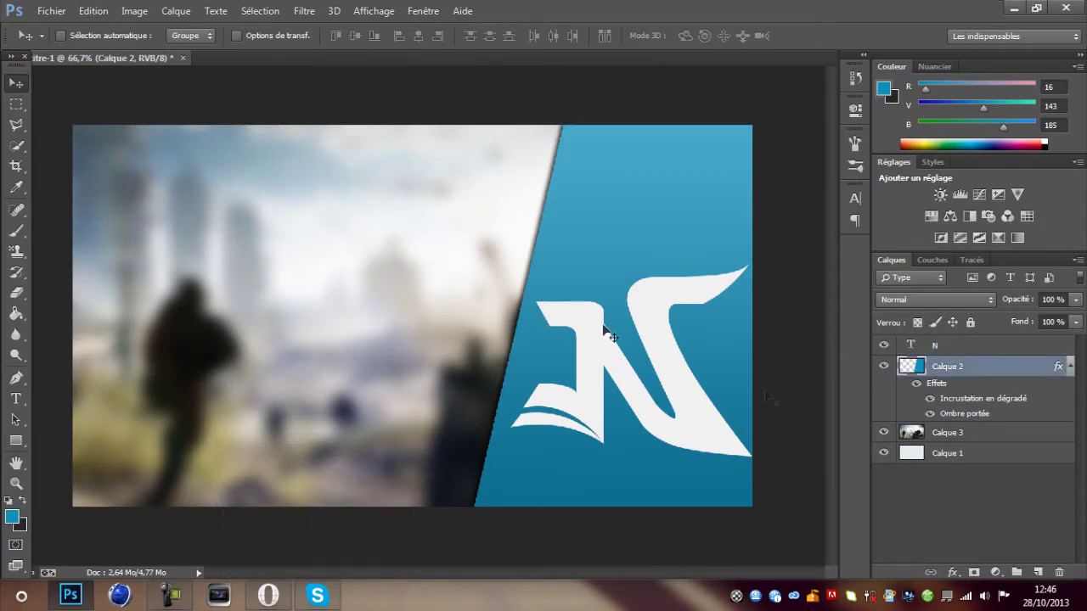
click(941, 434)
key(i)
click(12, 516)
click(516, 177)
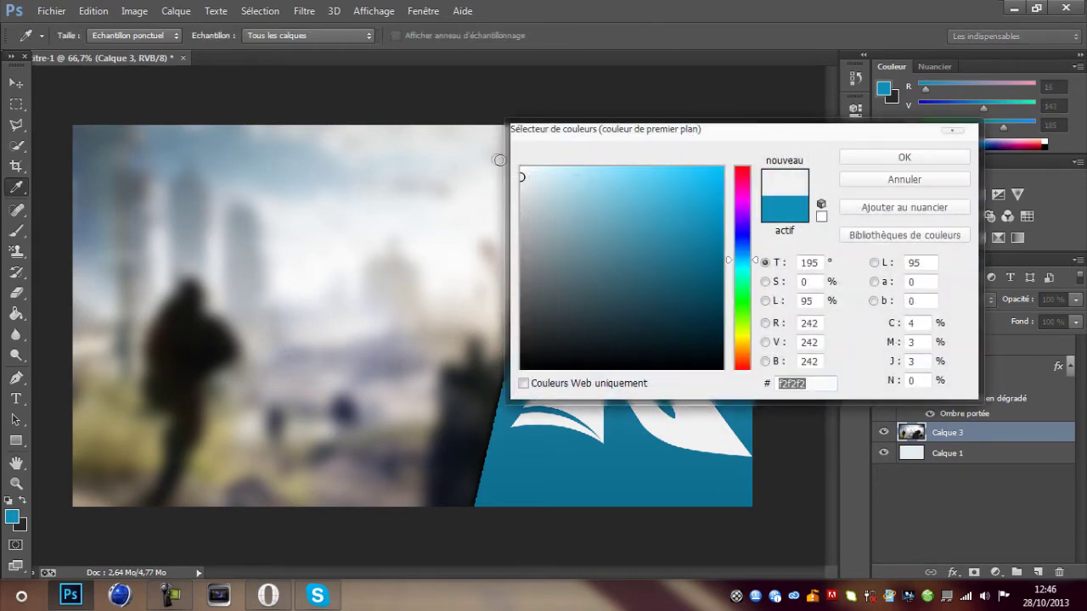
text(ffffffu)
key(Return)
- Draw a white rectangle about 1015 × 148 px across the top of the Battlefield image and lower its opacity to 53%
drag(59, 120, 597, 197)
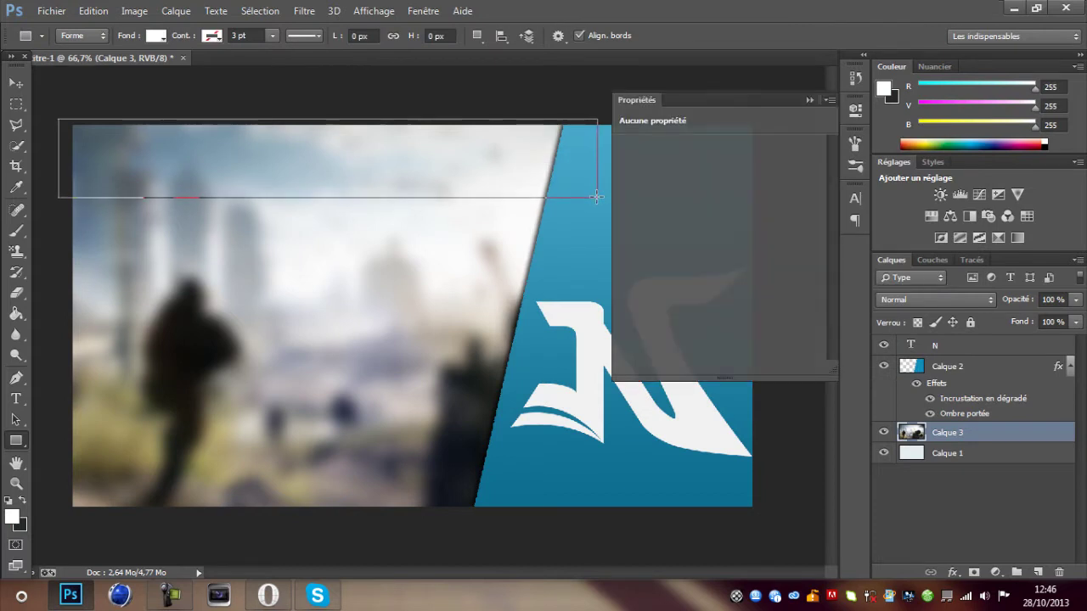
click(809, 100)
click(996, 459)
click(983, 433)
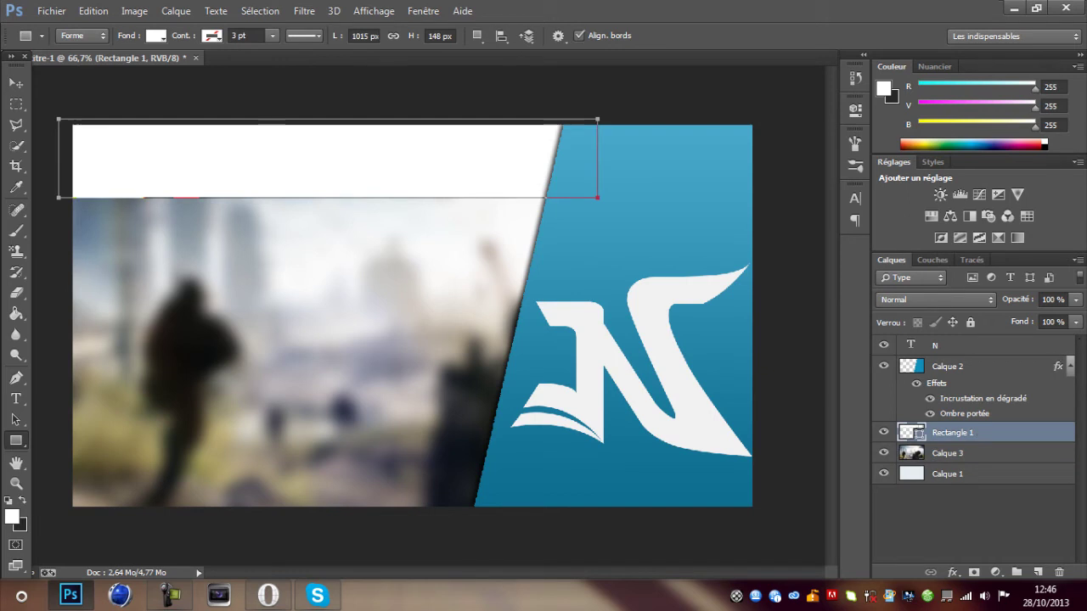
drag(1076, 300, 1059, 324)
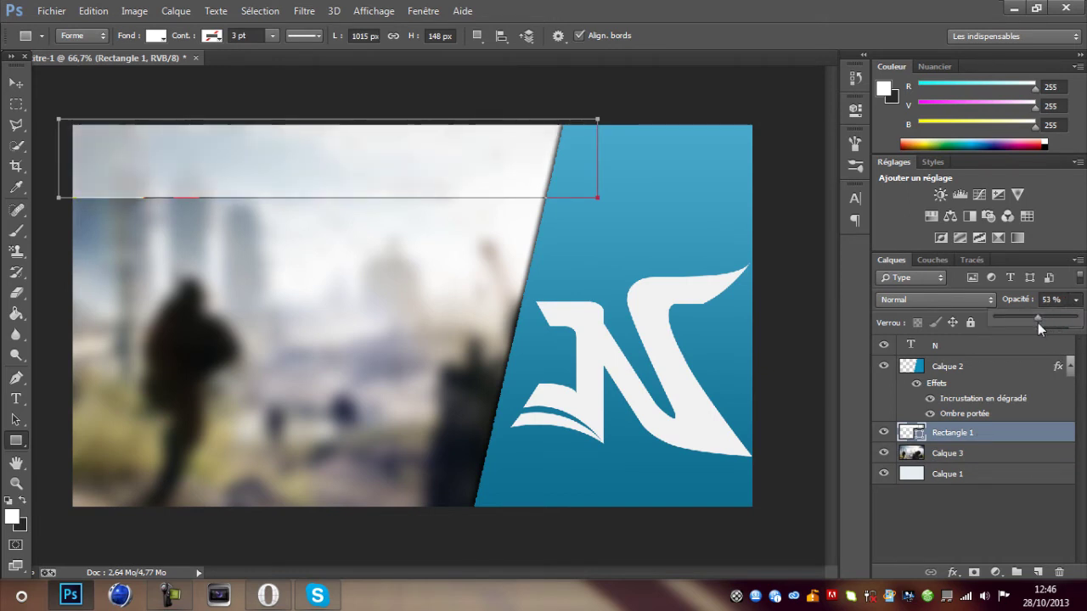
click(1014, 452)
click(1014, 437)
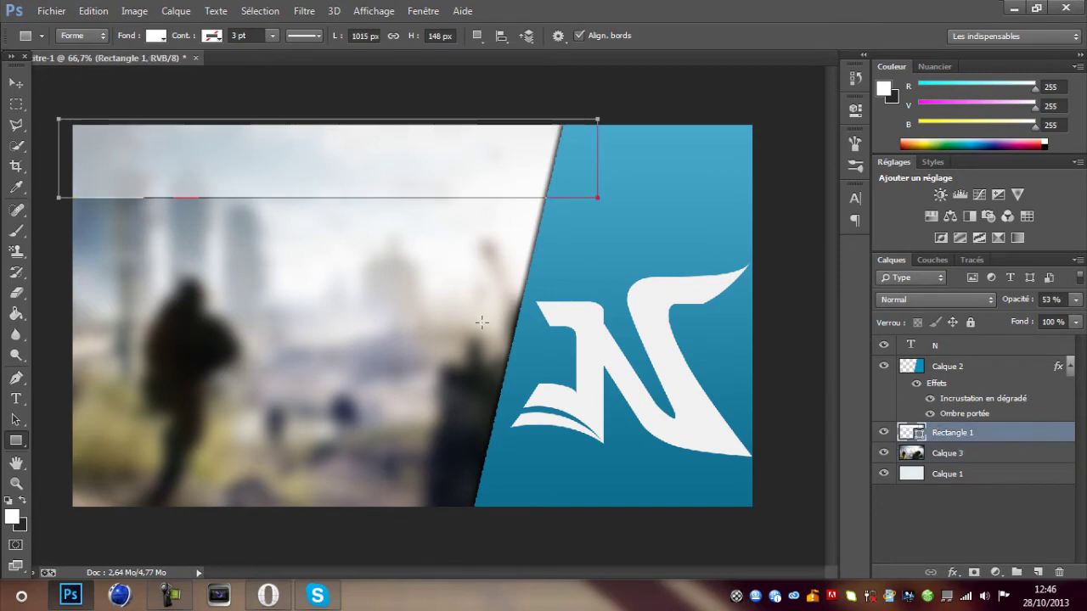
- Start a new text layer above Rectangle 1, over the Battlefield image, with the text size set to 72 pt
click(17, 397)
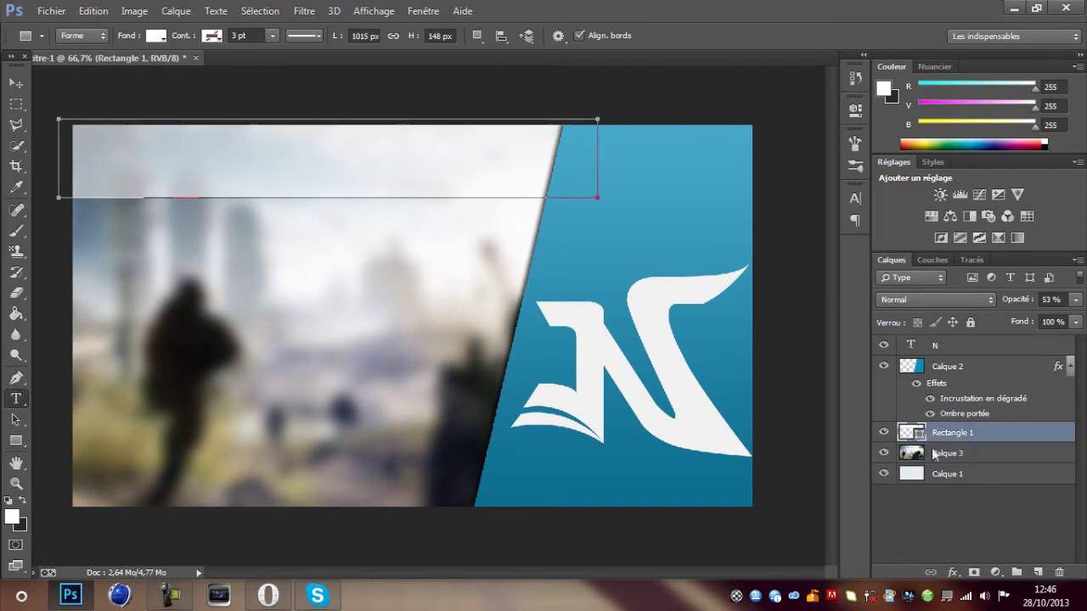
click(942, 369)
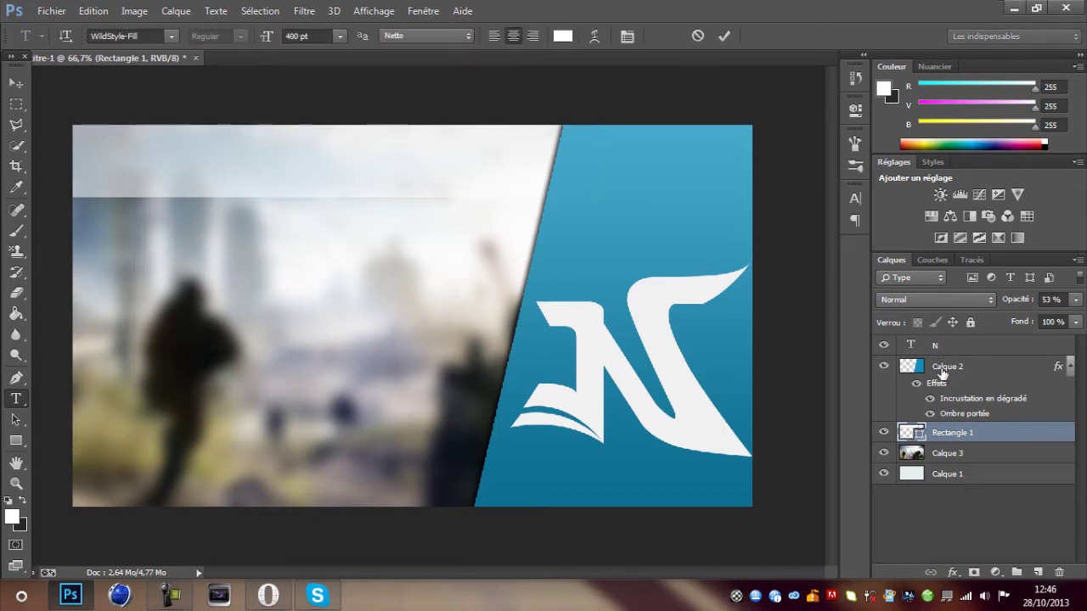
click(972, 434)
click(183, 379)
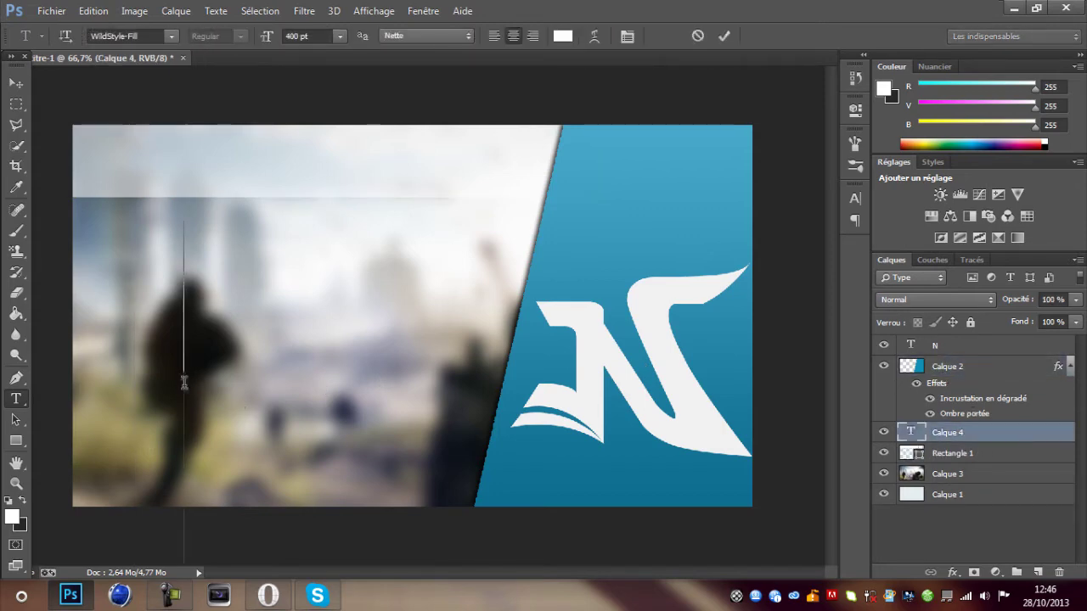
click(341, 35)
click(327, 307)
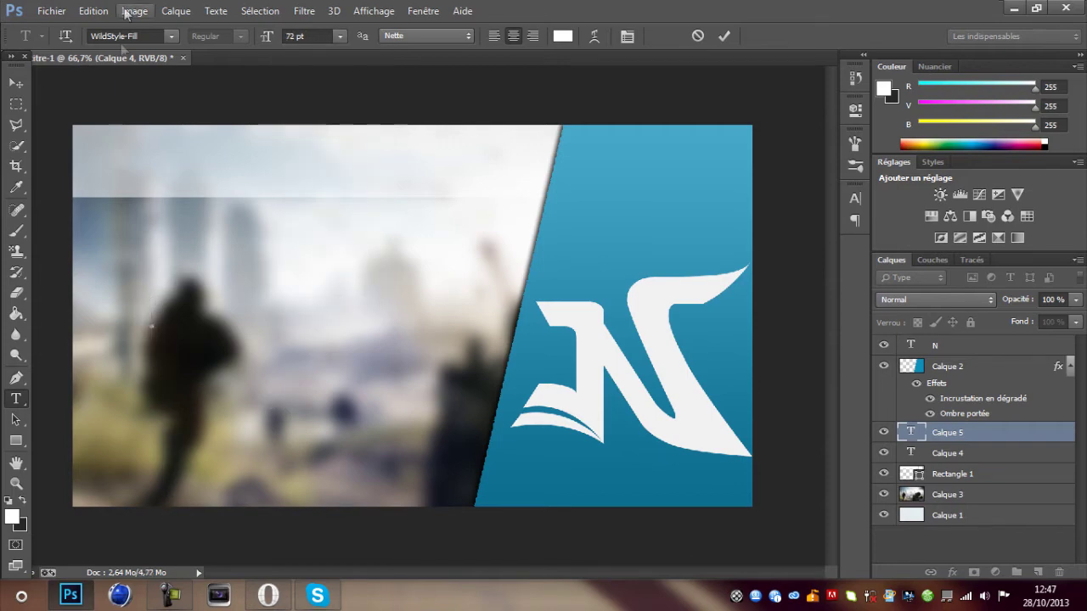
- Choose the Vani font for the new text
click(170, 36)
scroll(276, 280, up, 2)
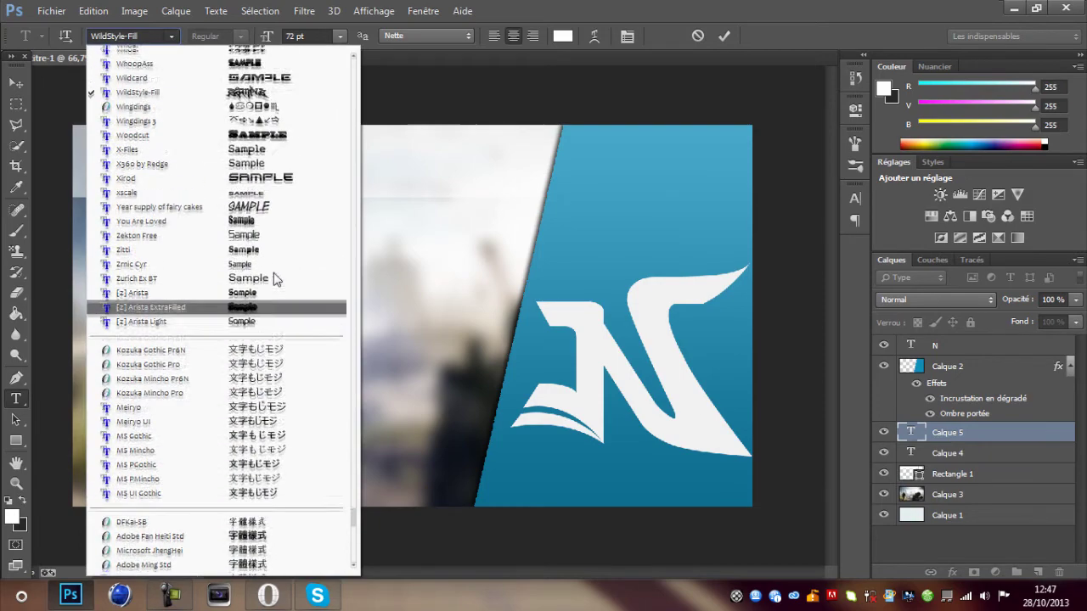
scroll(281, 139, up, 3)
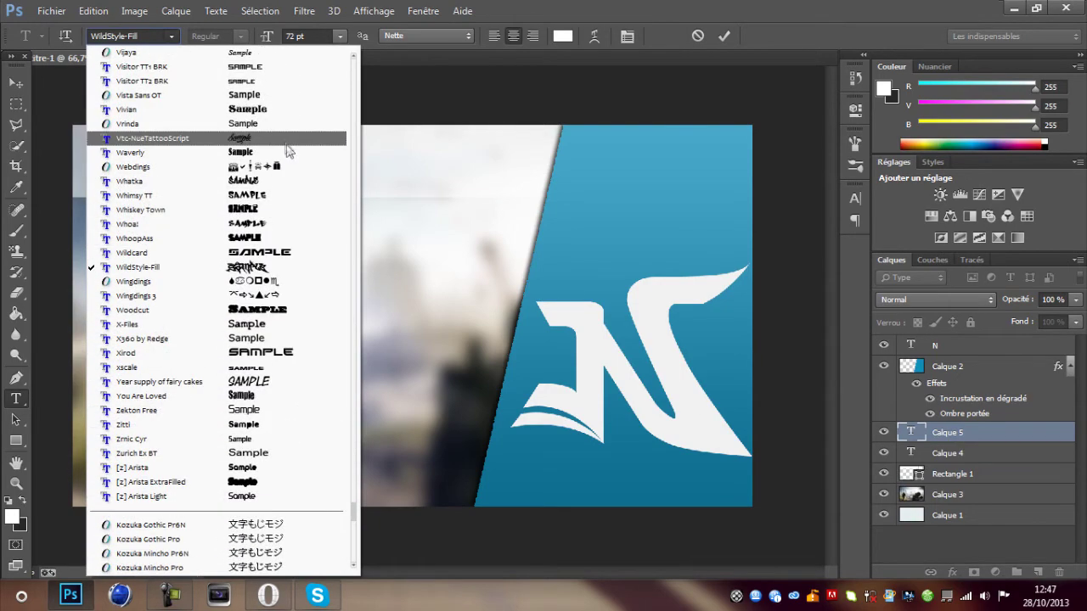
scroll(276, 140, up, 2)
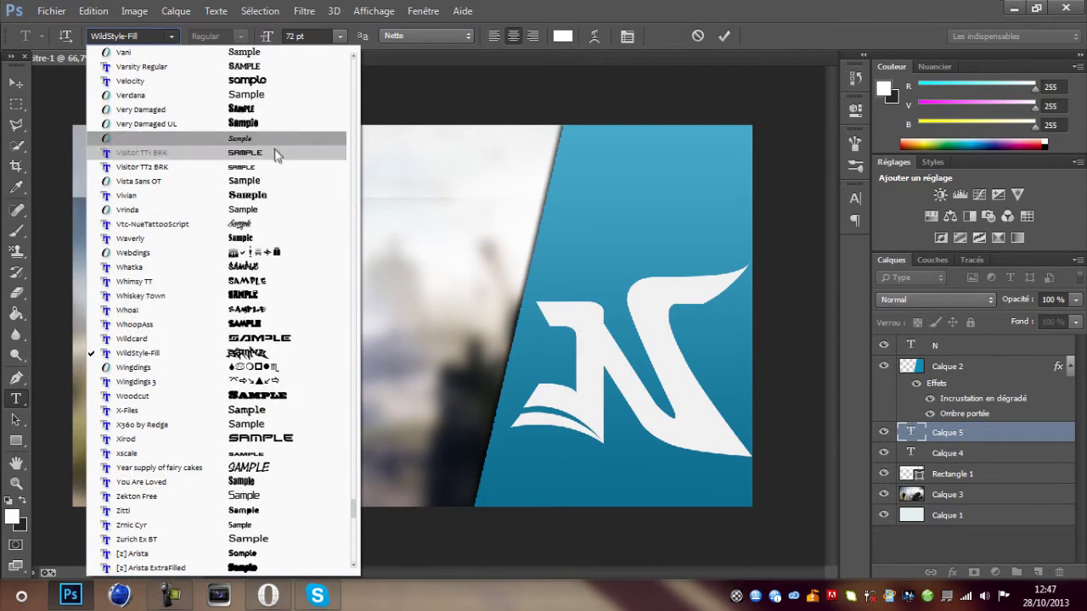
scroll(275, 170, up, 2)
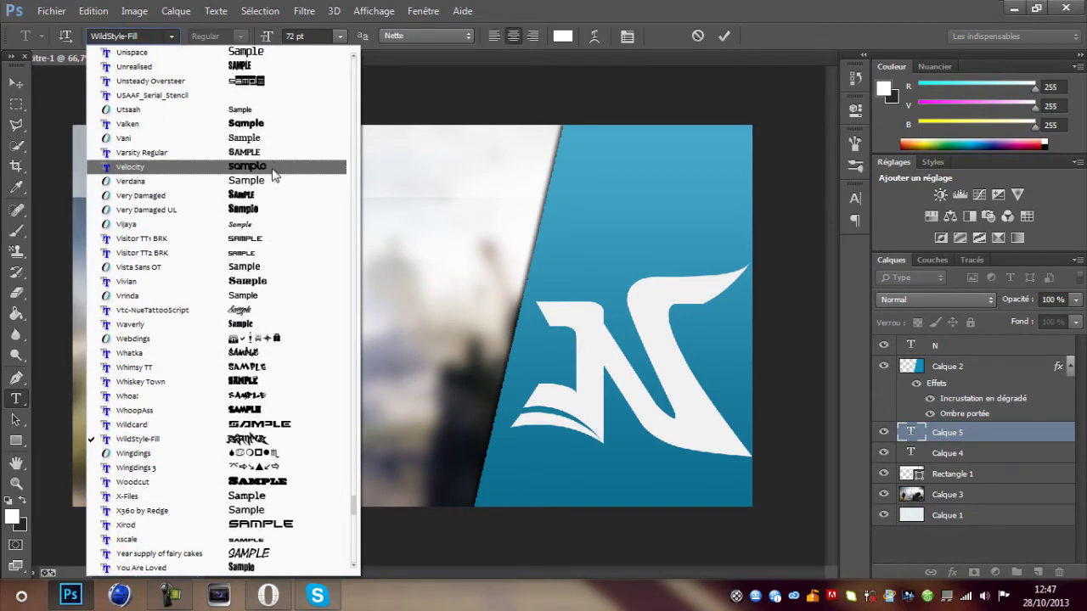
click(270, 138)
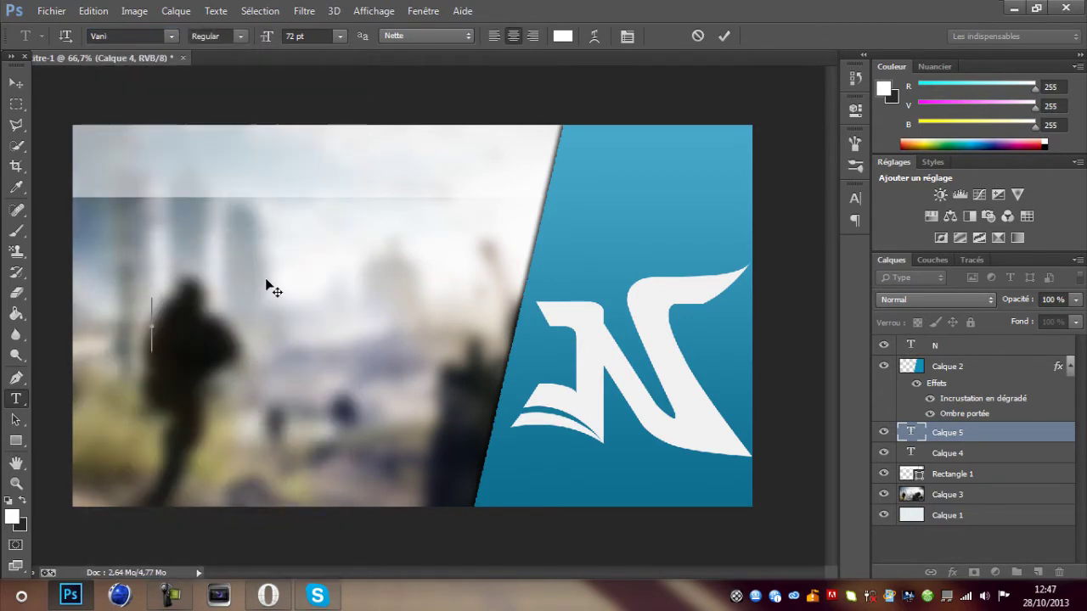
- Enter the title "Gameplay BF4" and move it onto the translucent white band
text(Gameplay BF4)
drag(222, 446, 381, 286)
double_click(393, 170)
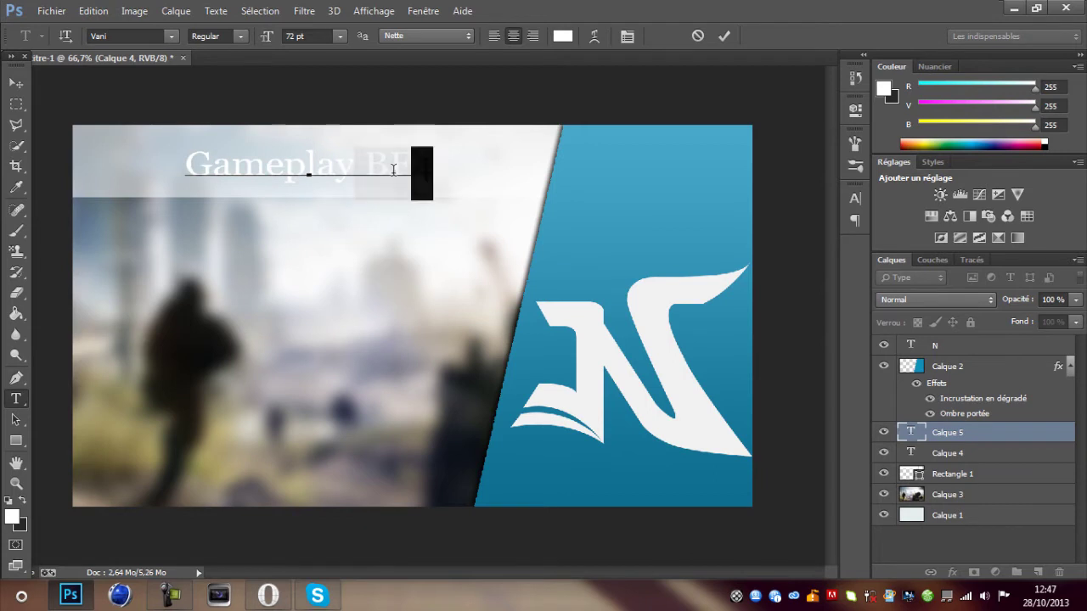
- Set the size of the whole Gameplay BF4 title to 104 pt
key(ctrl+a)
click(288, 41)
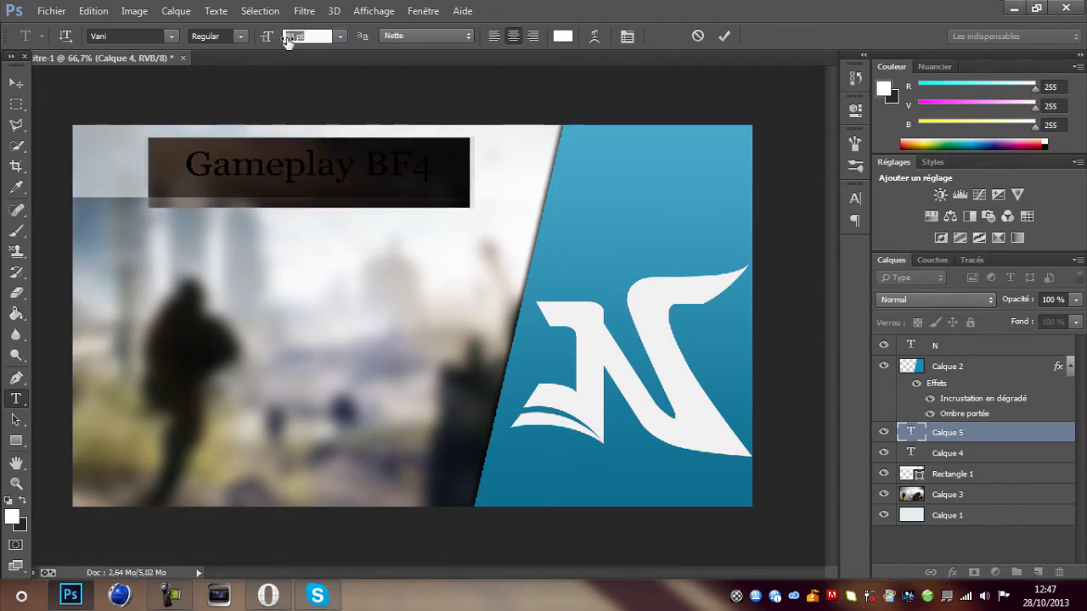
text(104)
key(Return)
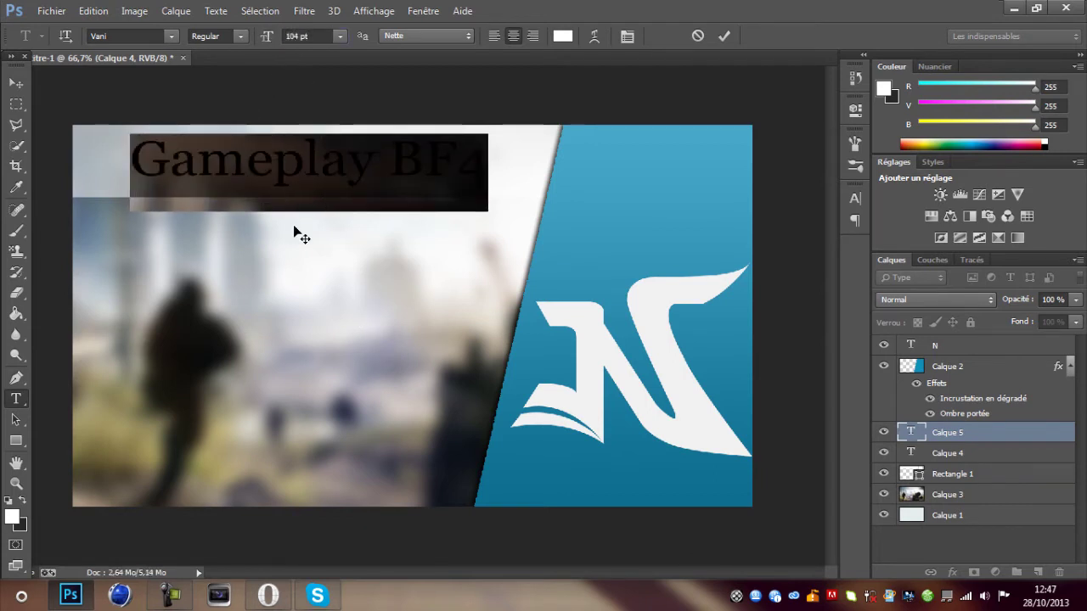
click(313, 175)
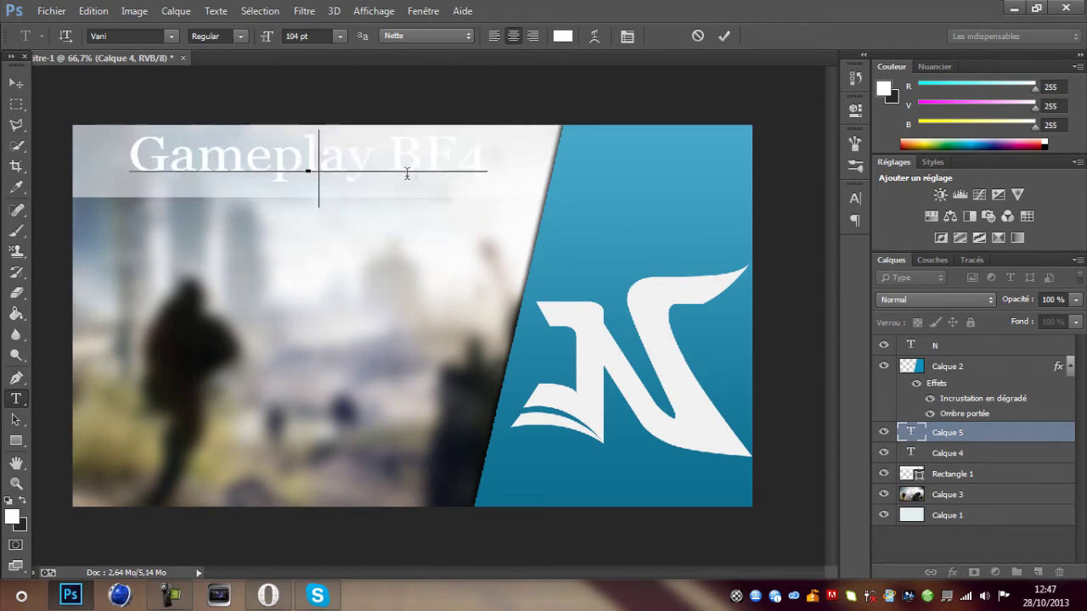
- Recolour the whole Gameplay BF4 title to black (#000000) and nudge it slightly down within the white band
drag(481, 159, 103, 153)
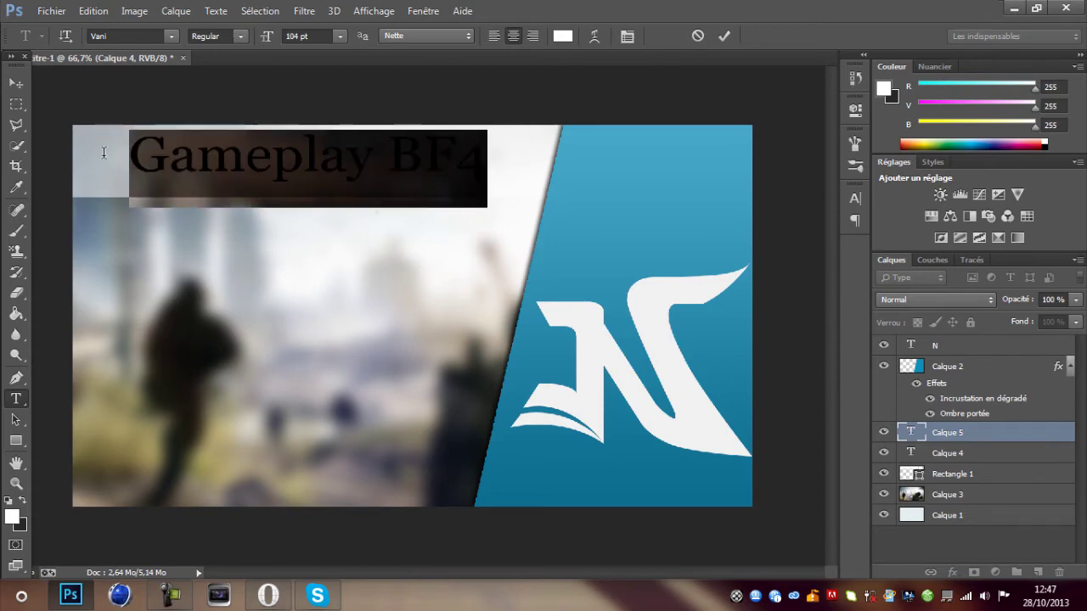
click(986, 433)
double_click(986, 434)
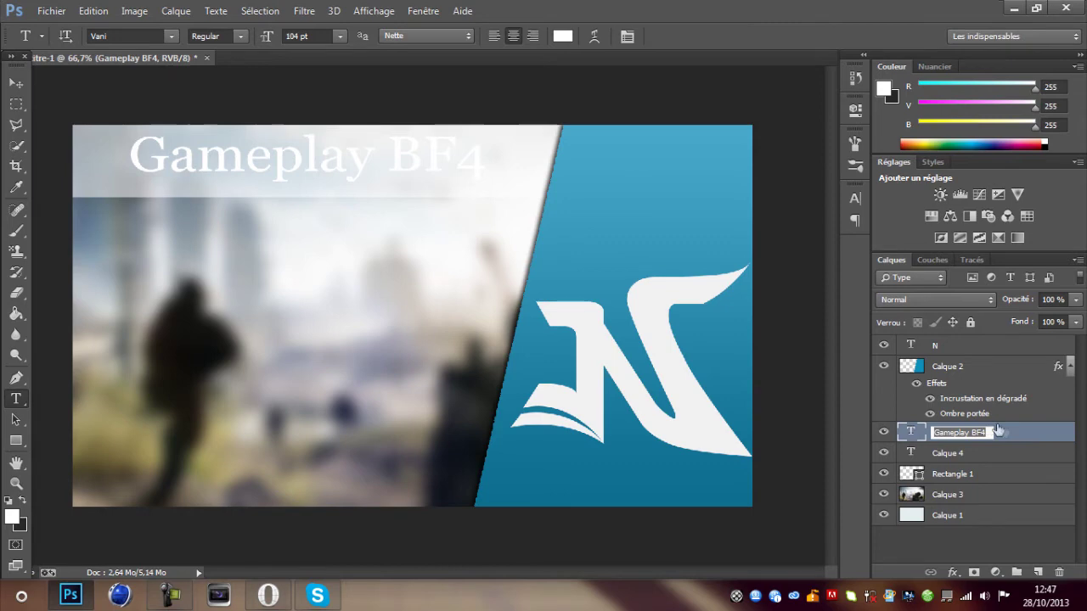
click(404, 178)
key(ctrl+a)
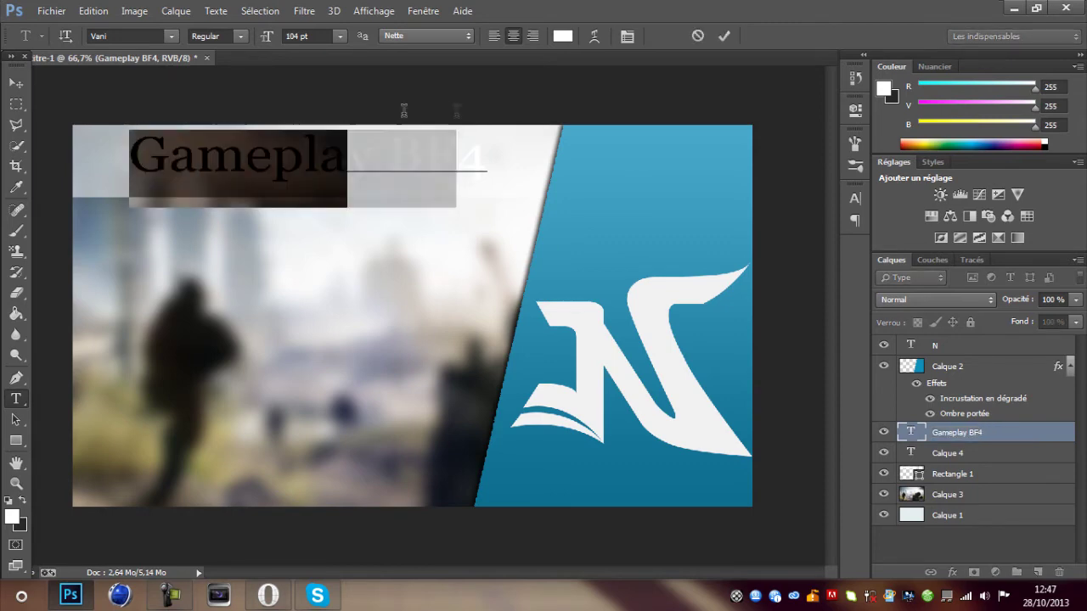
click(562, 36)
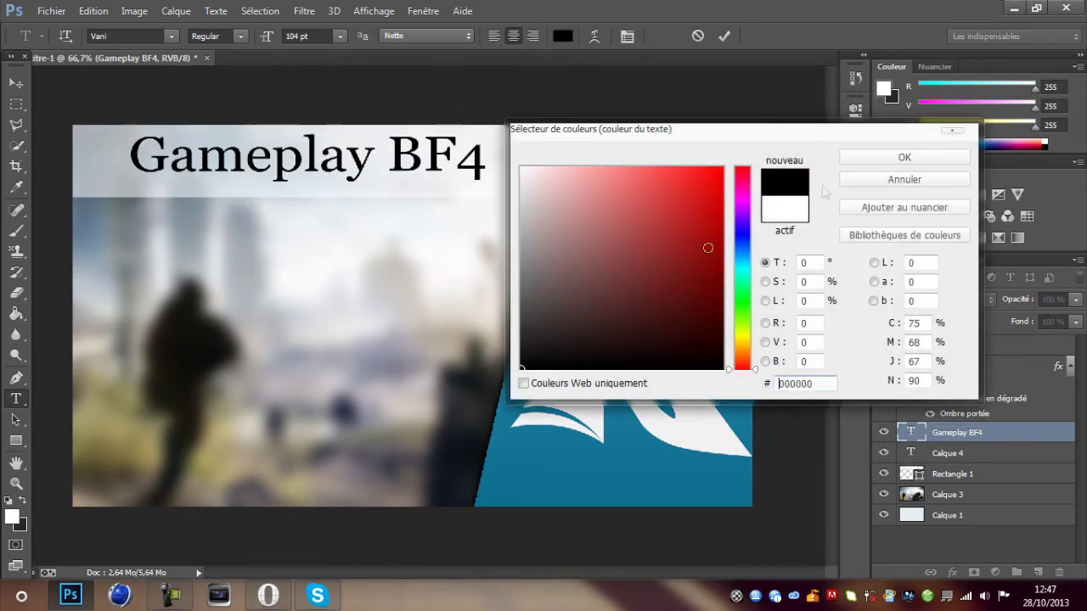
click(854, 158)
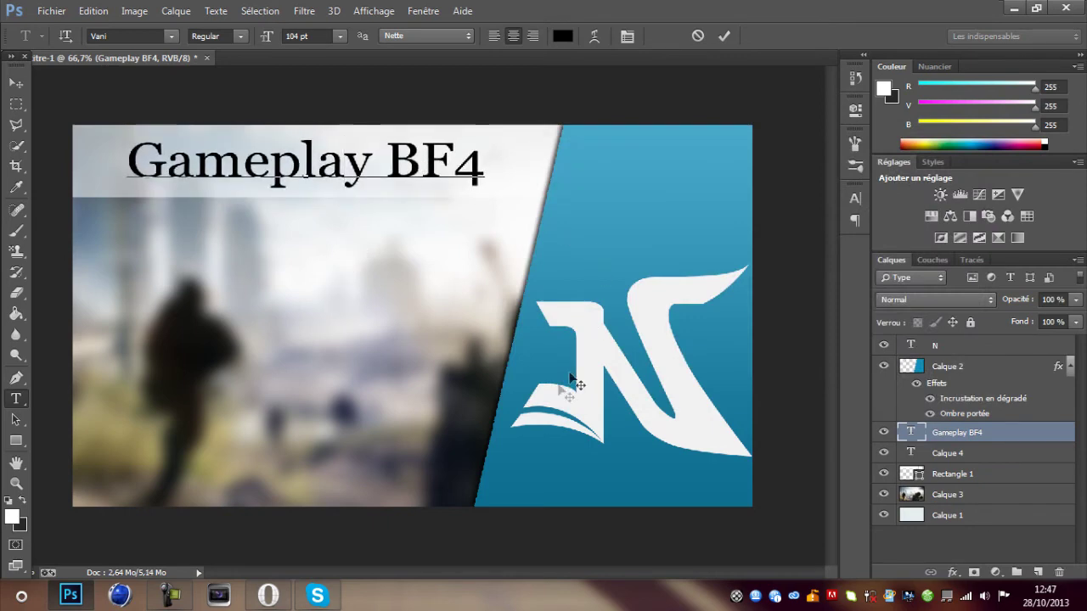
- Switch to Opera to examine the title styling of the Speed Art thumbnail on the YouTube channel page, then return to Photoshop
click(268, 595)
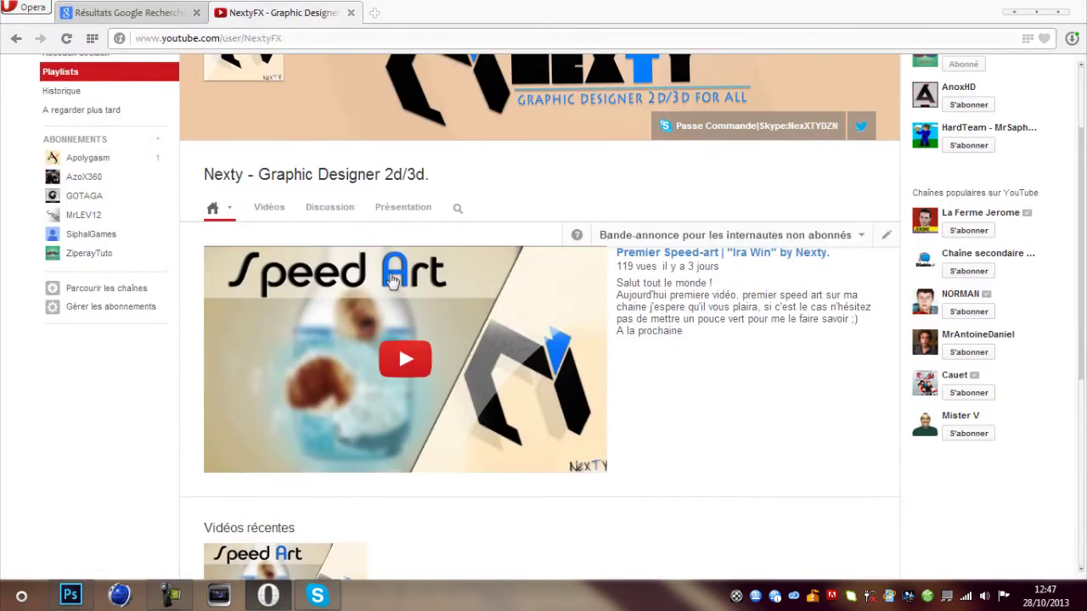
click(269, 595)
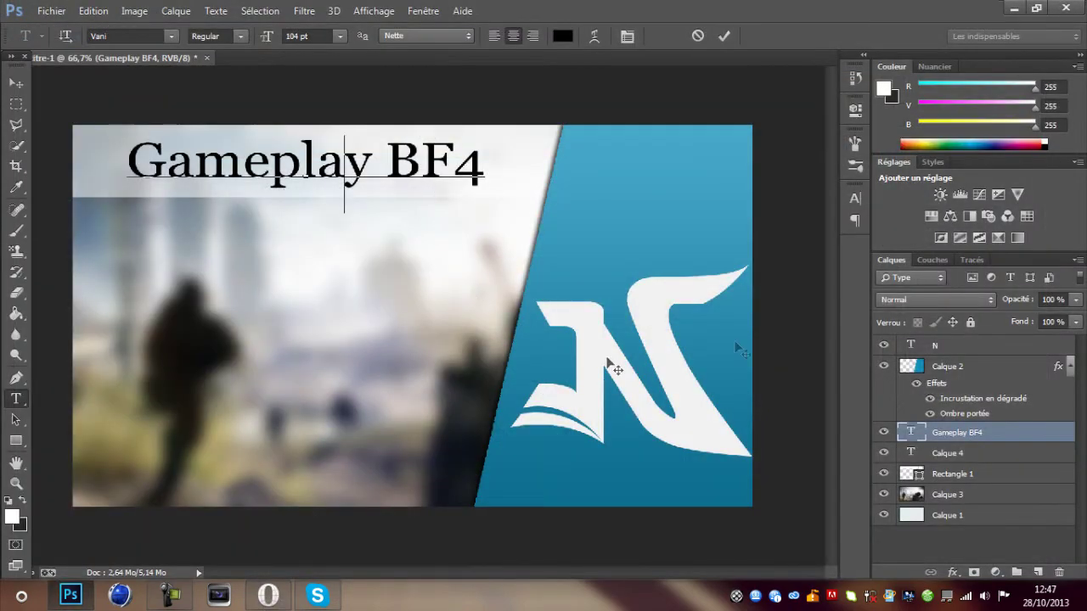
click(268, 596)
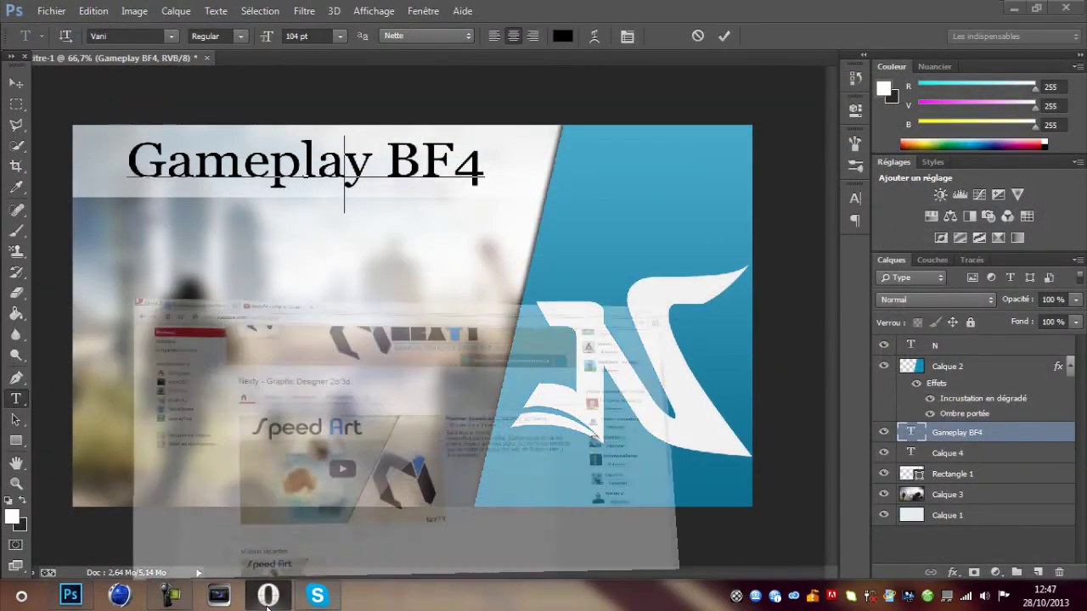
click(267, 596)
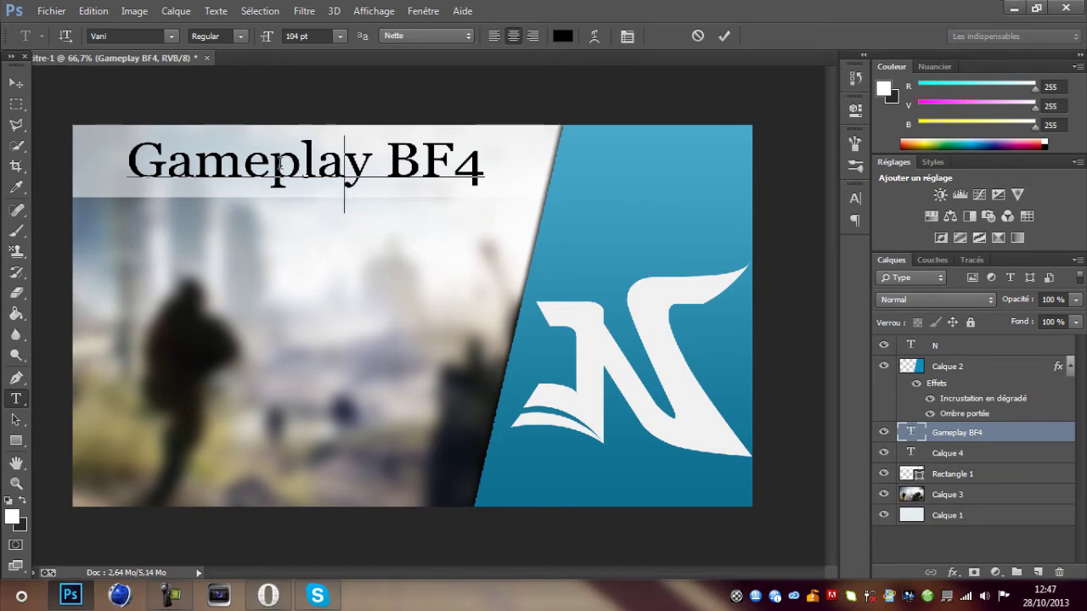
- Recolour only the letters "play" in the title to bright blue (#00aae2)
drag(273, 164, 386, 164)
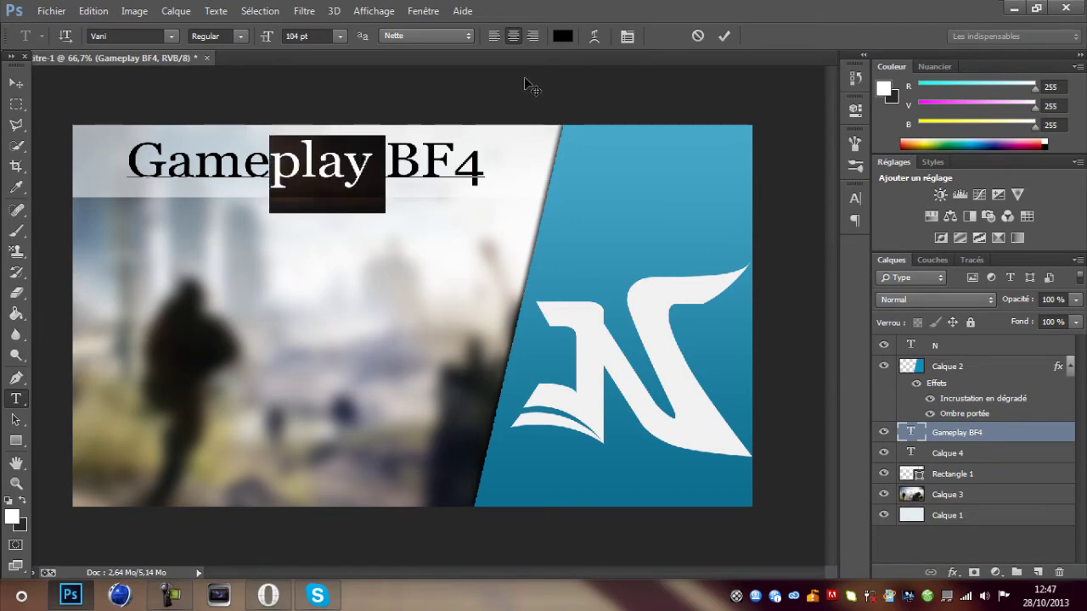
click(560, 36)
click(543, 484)
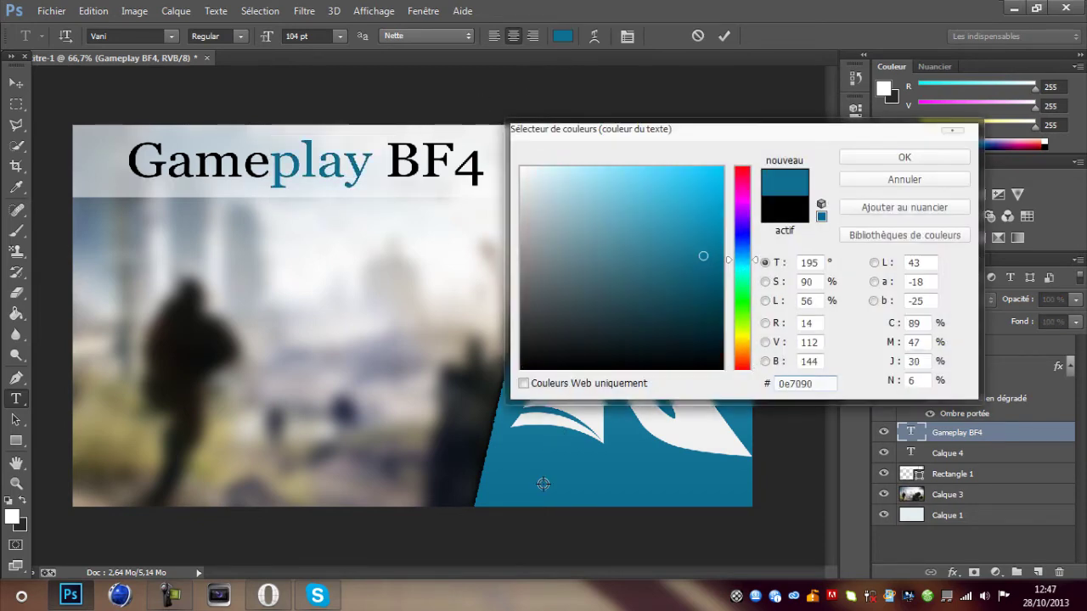
drag(701, 228, 725, 188)
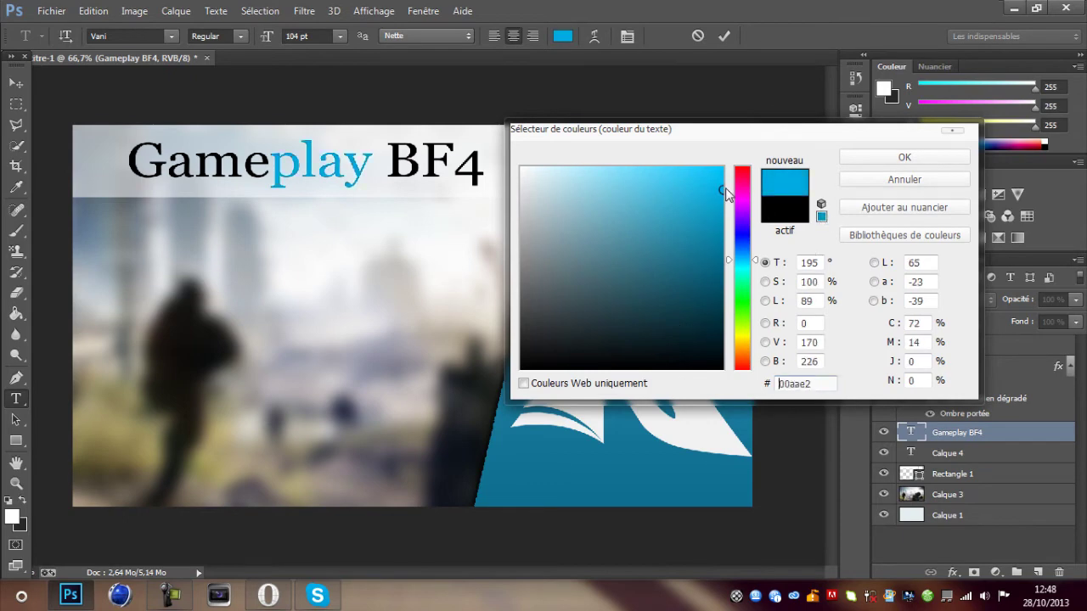
click(852, 158)
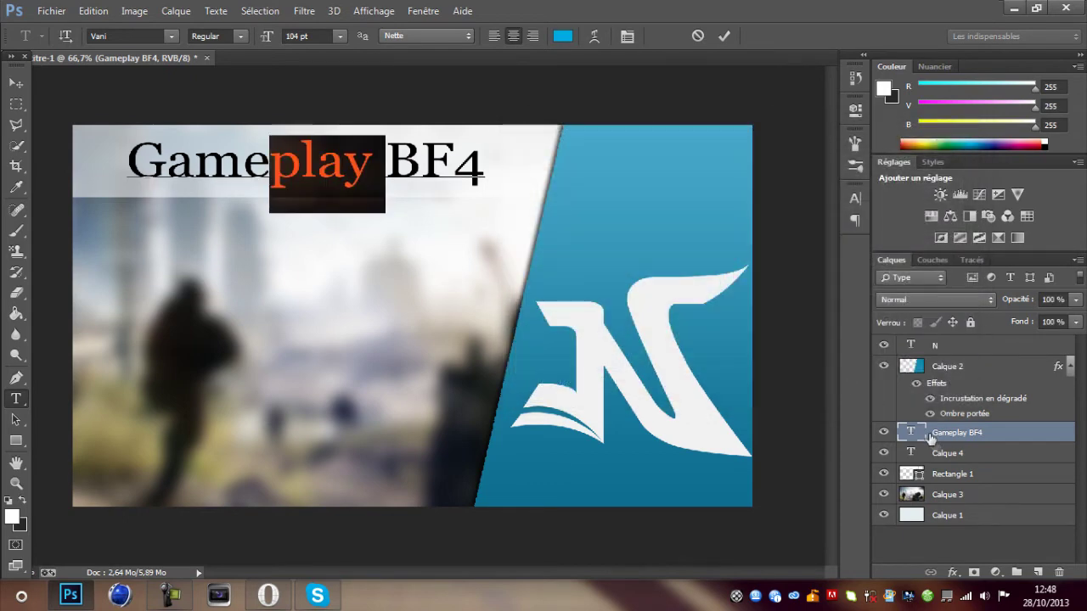
click(1007, 432)
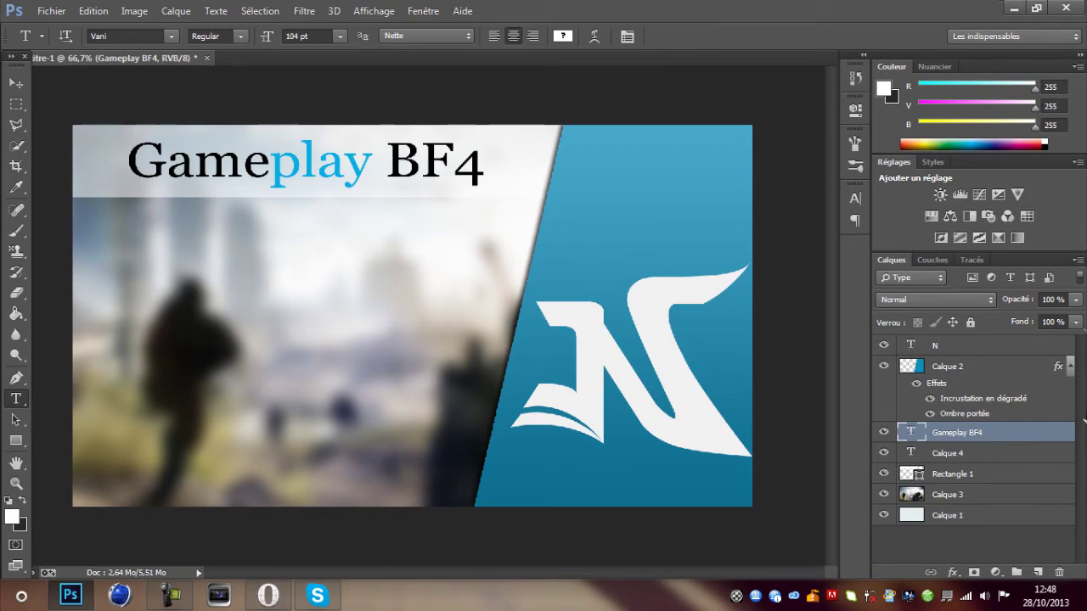
- Add a linear gradient overlay to the Gameplay BF4 title at a very low opacity
double_click(1023, 443)
drag(611, 174, 913, 186)
click(1009, 390)
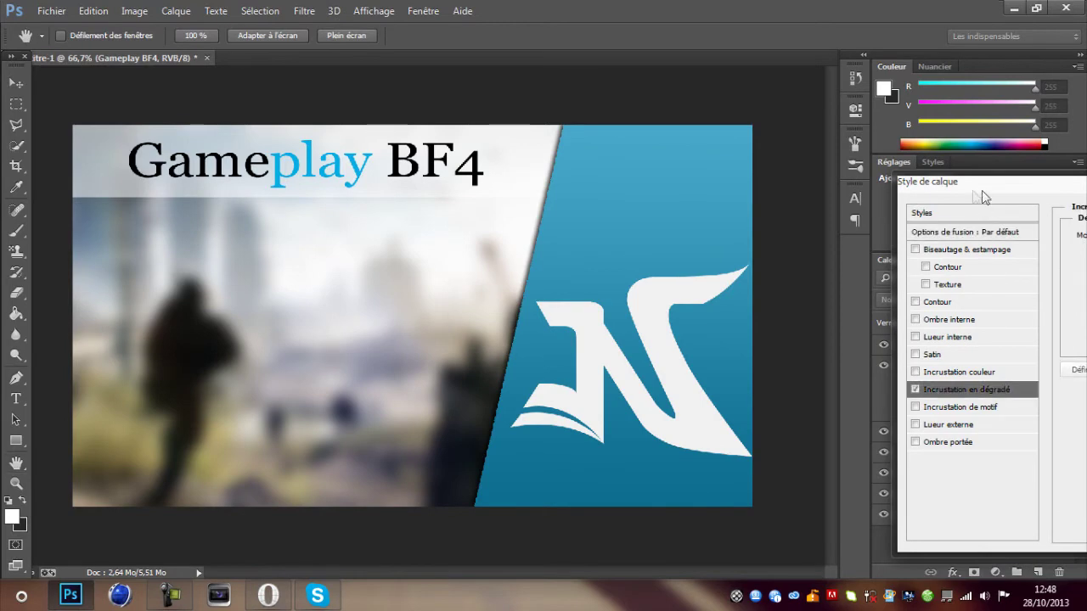
drag(868, 240, 874, 242)
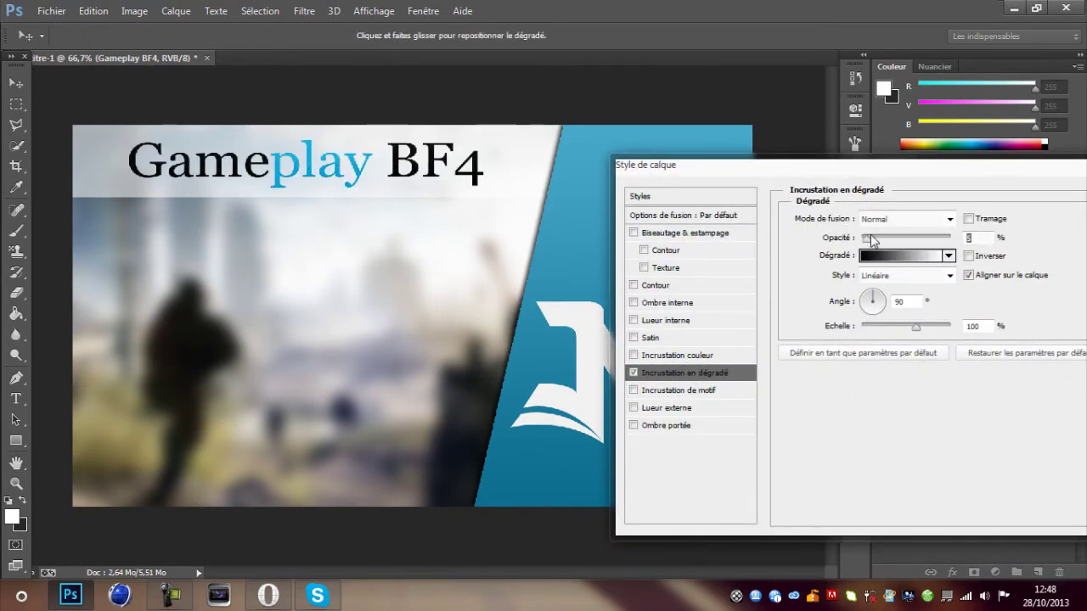
- Add a drop shadow to the title with 33% opacity, a 103° angle, 2 px distance and 10 px size
click(688, 428)
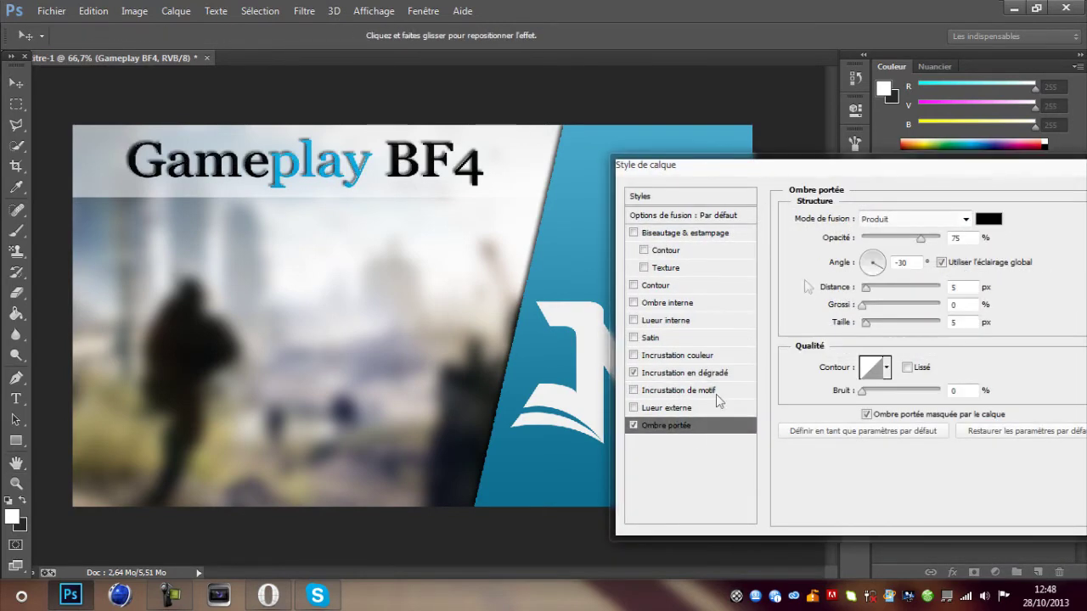
drag(872, 264, 872, 329)
click(889, 239)
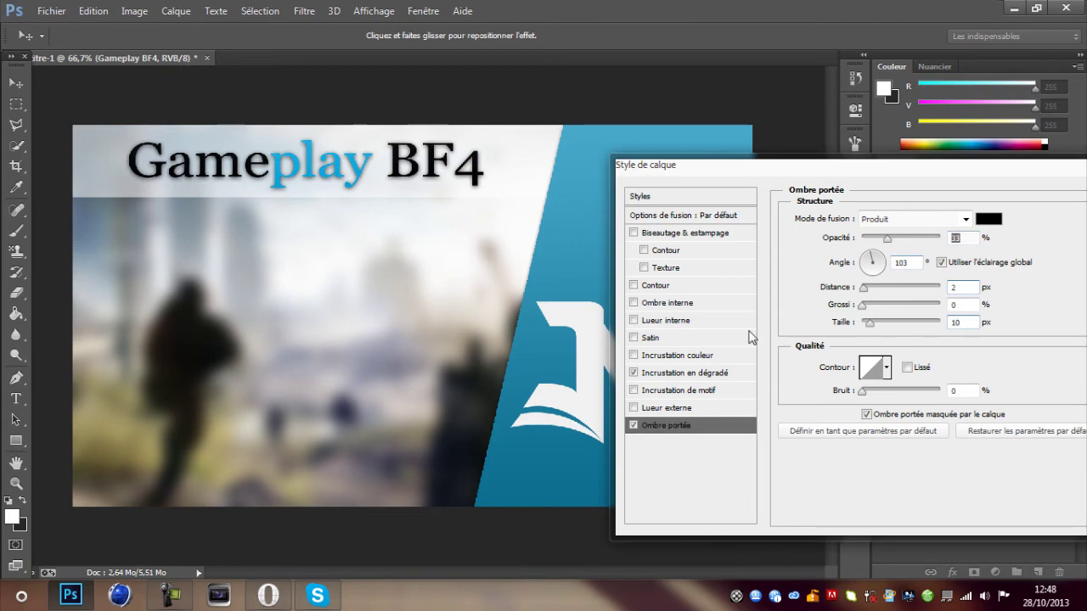
- Try a 3 px outer outline in dark red (#bf0000) on the title and discard it
click(655, 287)
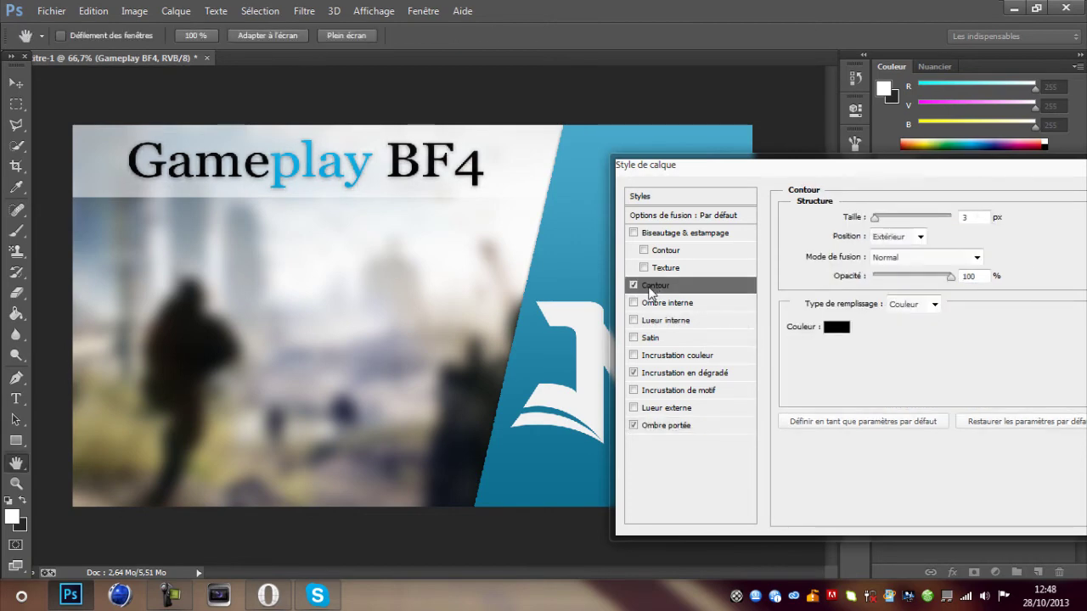
click(834, 328)
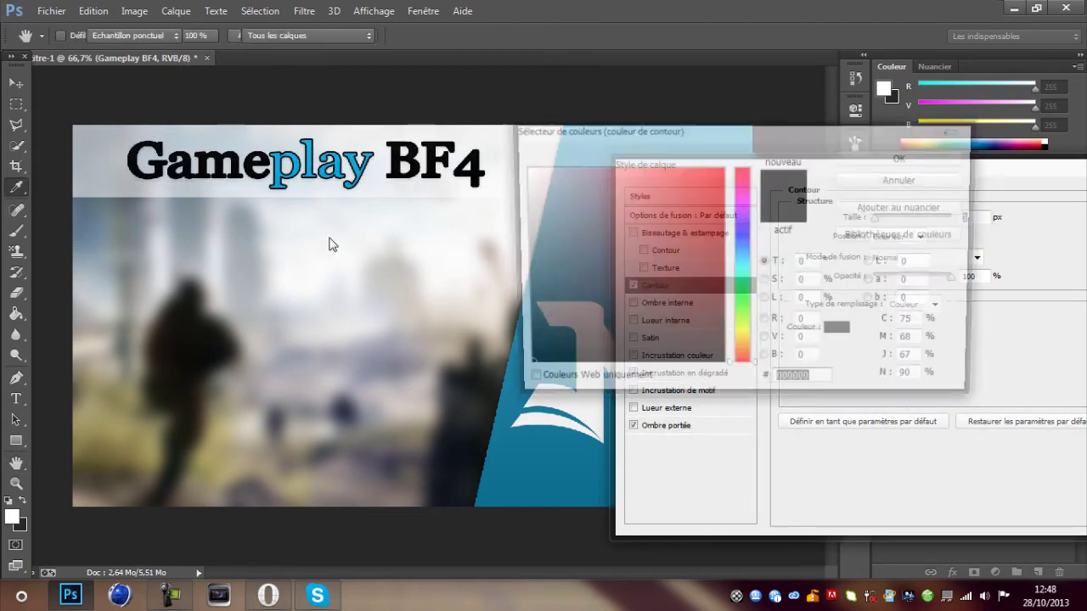
click(522, 263)
click(721, 218)
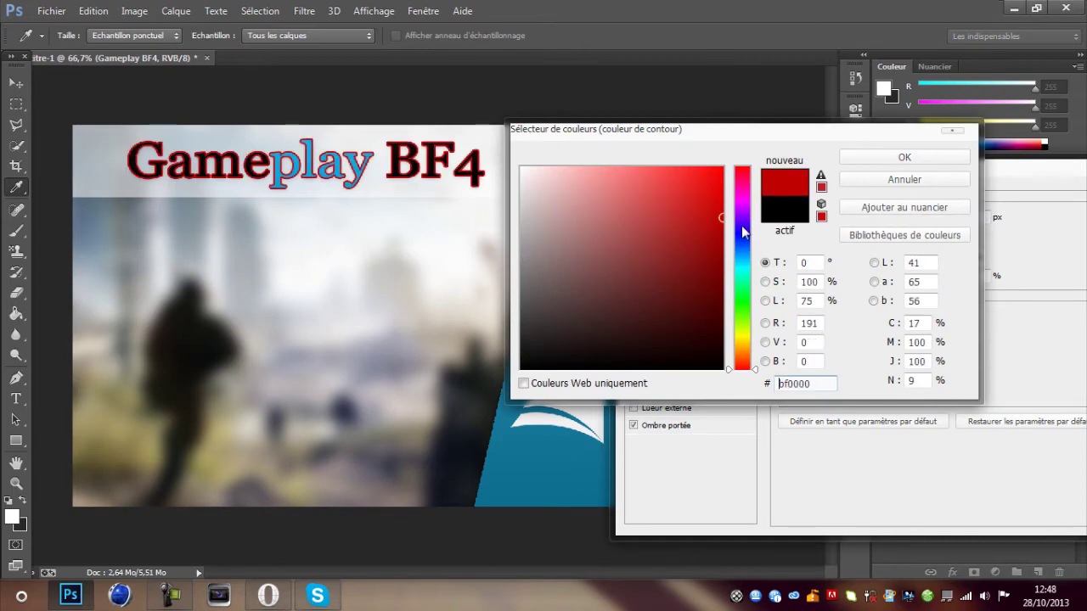
click(858, 177)
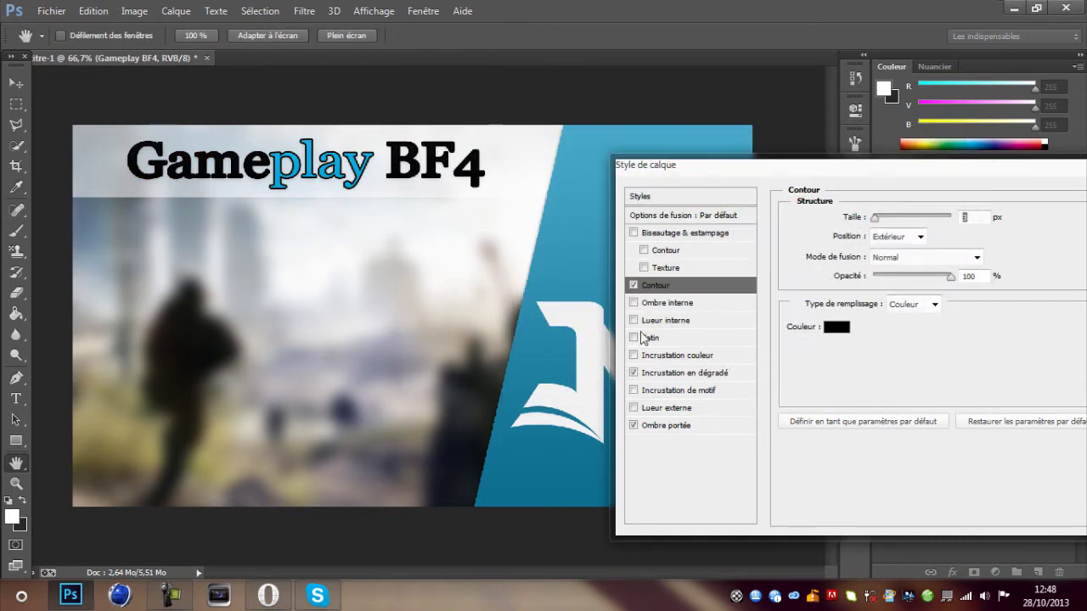
click(633, 287)
- Apply the chosen gradient overlay and drop shadow to the title layer
drag(698, 176, 423, 205)
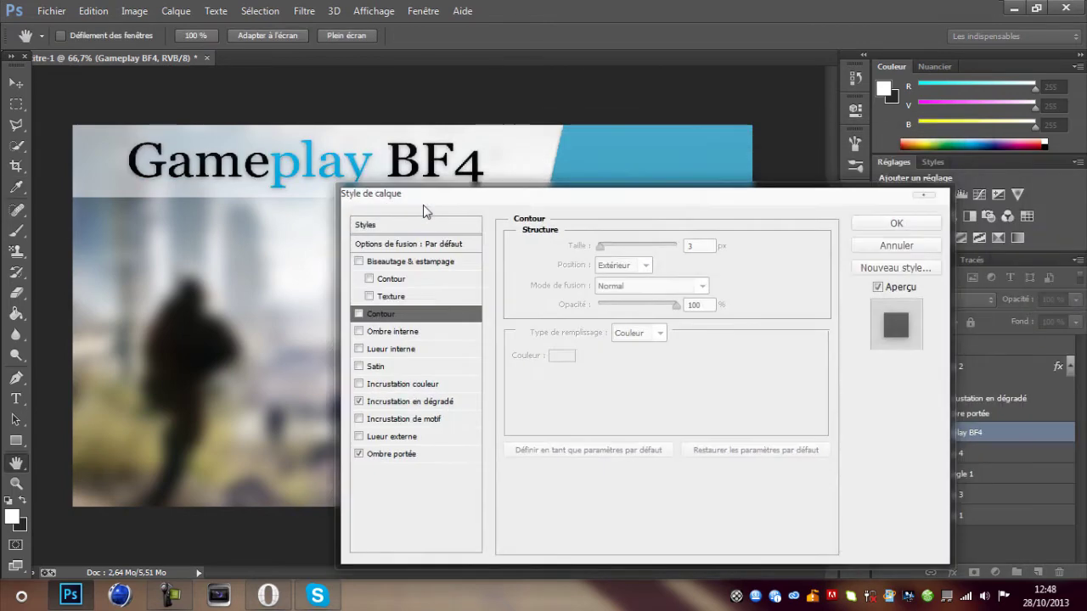
click(853, 226)
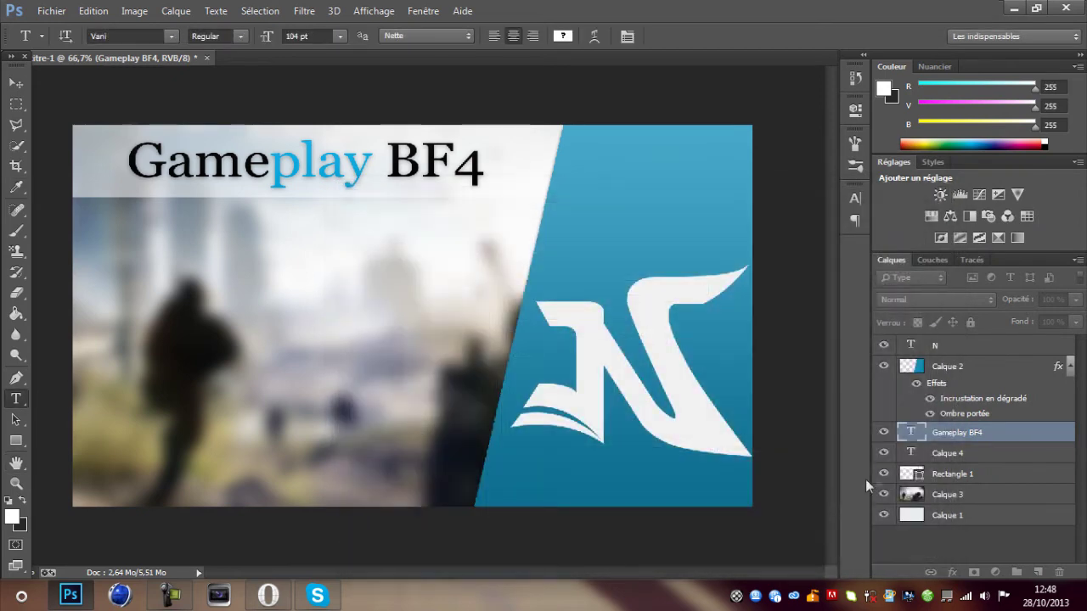
- Enlarge the white Rectangle 1 band behind the title to about 191% of its height, extending it past the slanted panel's edge
click(995, 519)
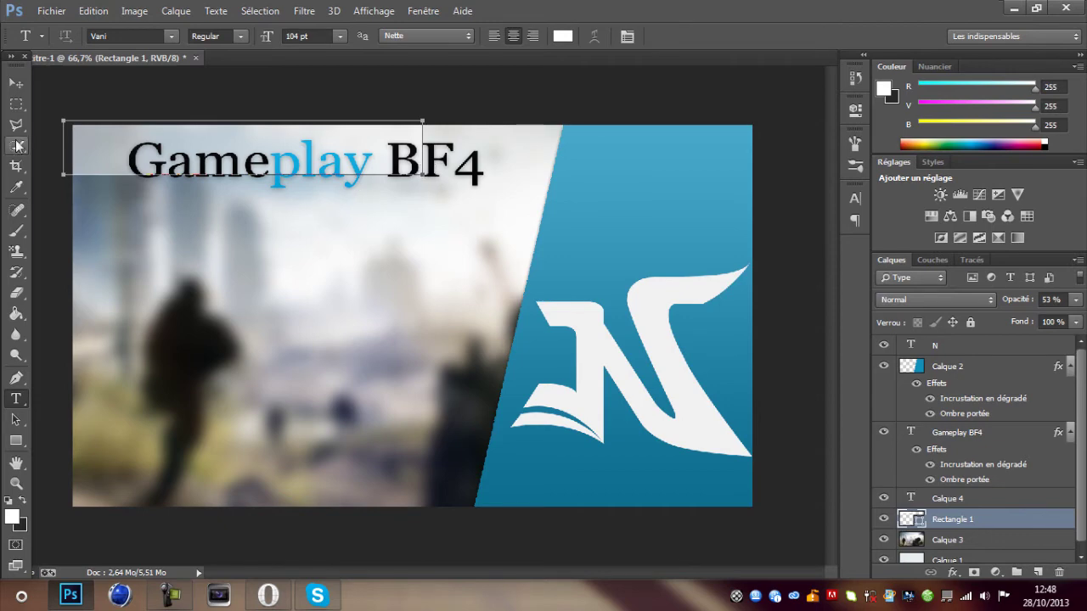
key(ctrl+t)
drag(422, 174, 587, 223)
key(t)
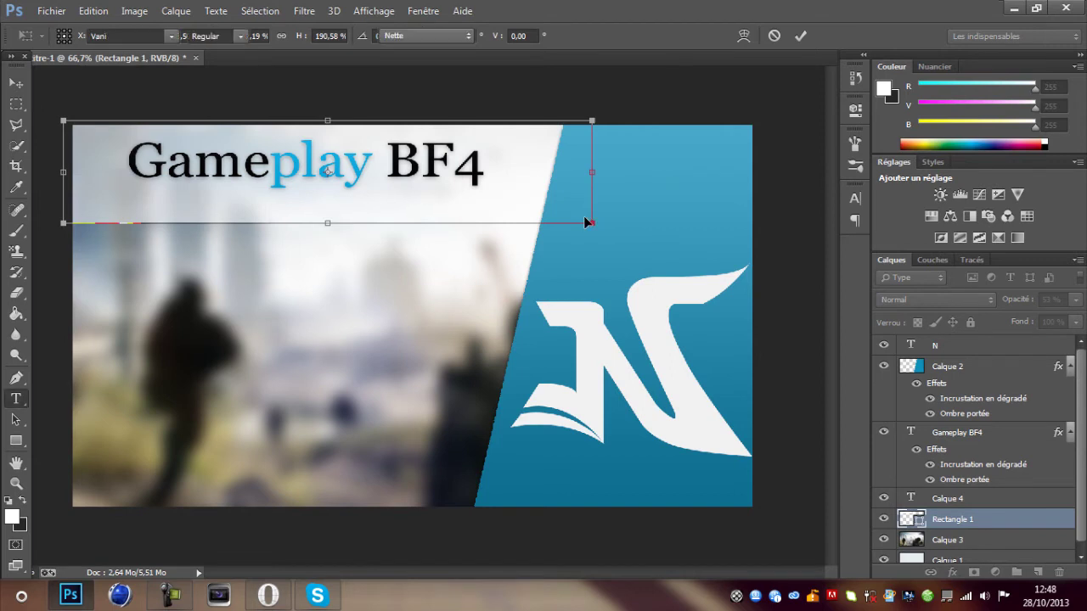
- Scale the Gameplay BF4 title up to 136.2 pt and fit it within the enlarged white band
click(995, 435)
key(ctrl+t)
mouse_move(483, 214)
mouse_down()
mouse_move(552, 251)
mouse_move(465, 208)
mouse_up()
key(Return)
key(t)
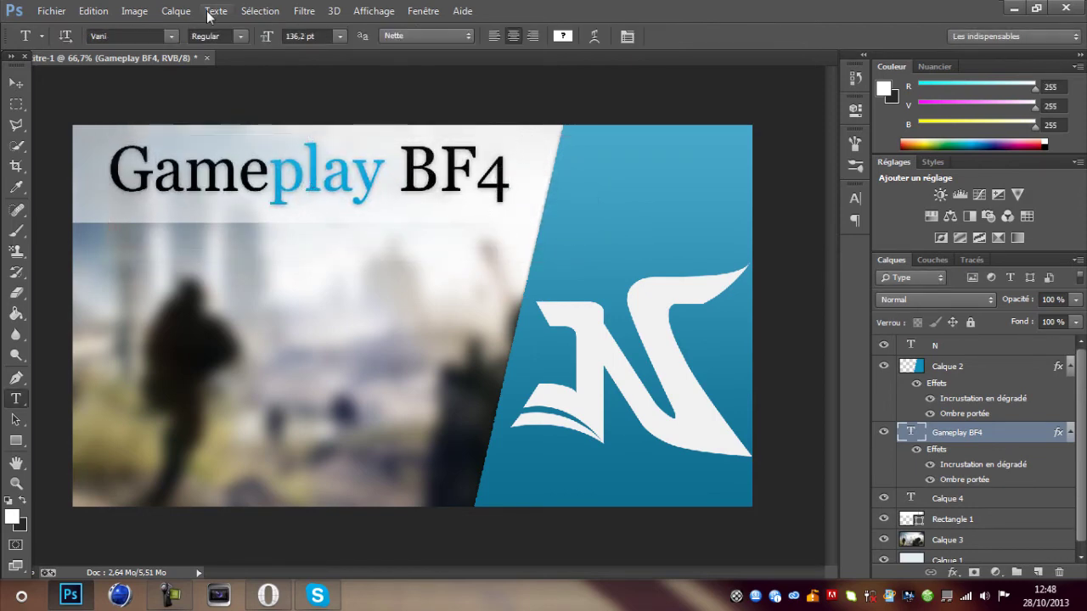
click(17, 83)
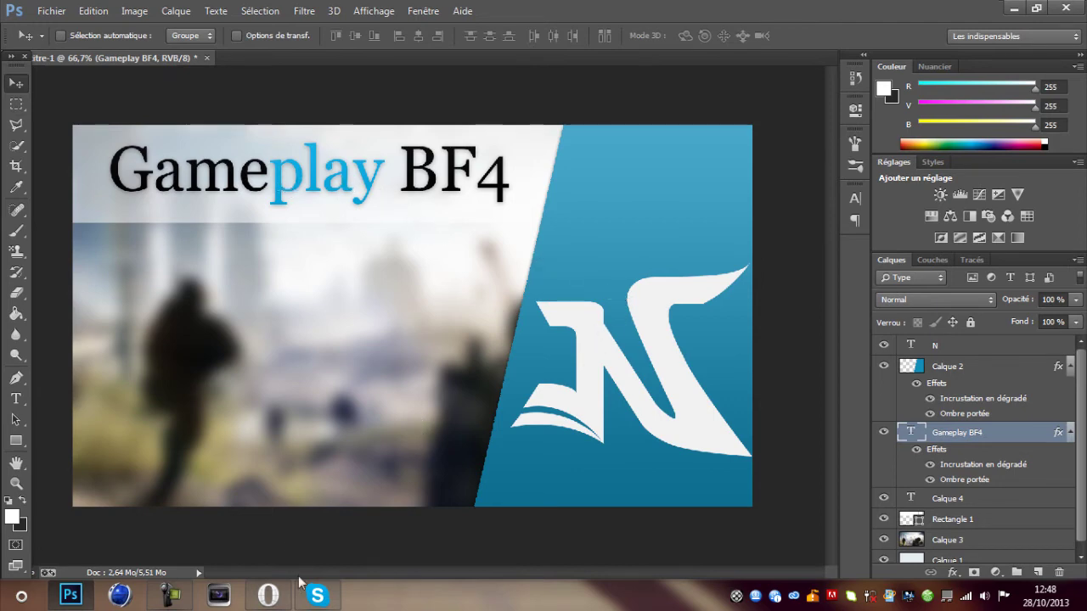
- Switch to Opera to compare the Speed Art thumbnail on the YouTube channel page, then return to Photoshop
mouse_move(284, 603)
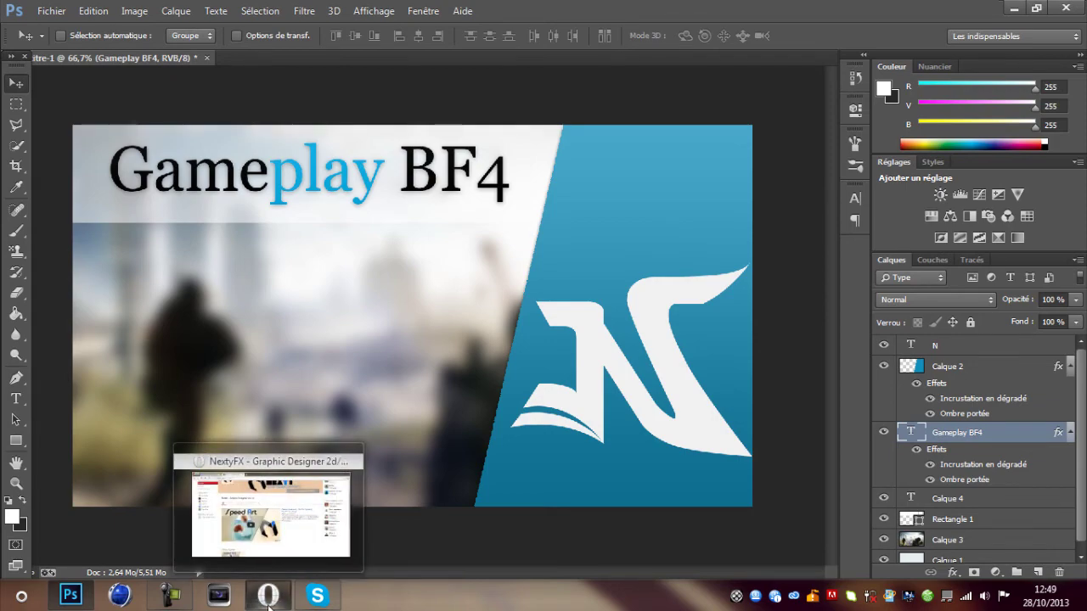
click(268, 597)
scroll(378, 472, up, 3)
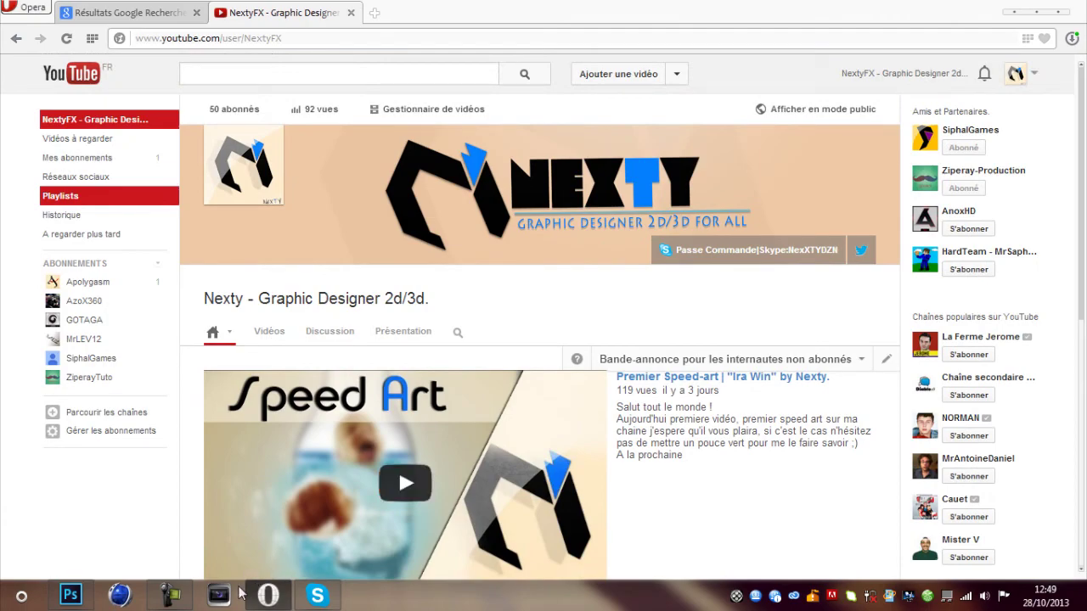
click(267, 595)
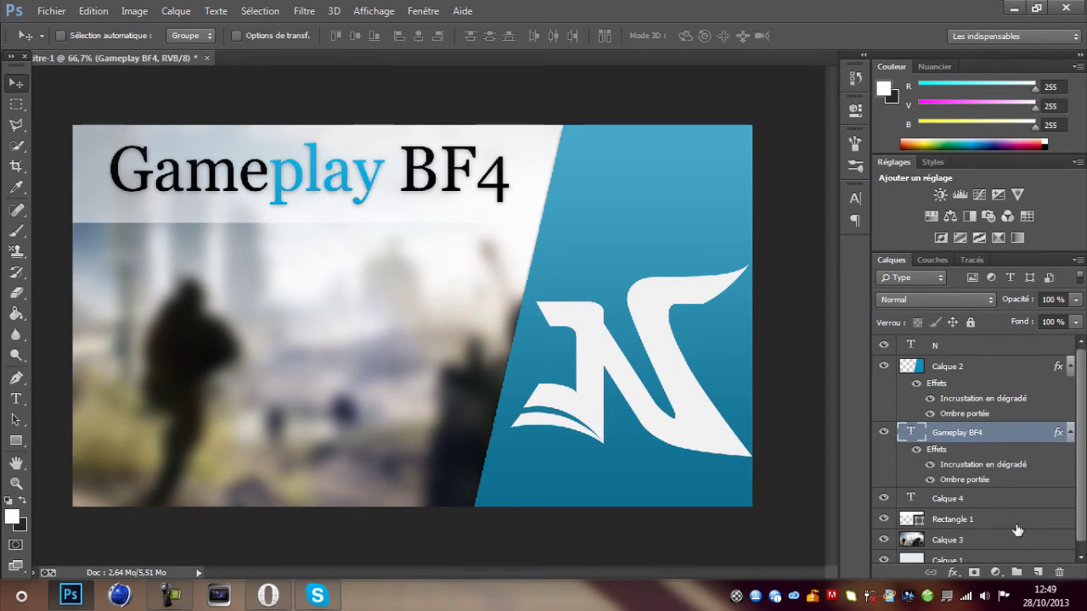
- Open the Save As options for the thumbnail, keeping the Photoshop (*.PSD;*.PDD) file type
alt+click(15, 123)
click(50, 12)
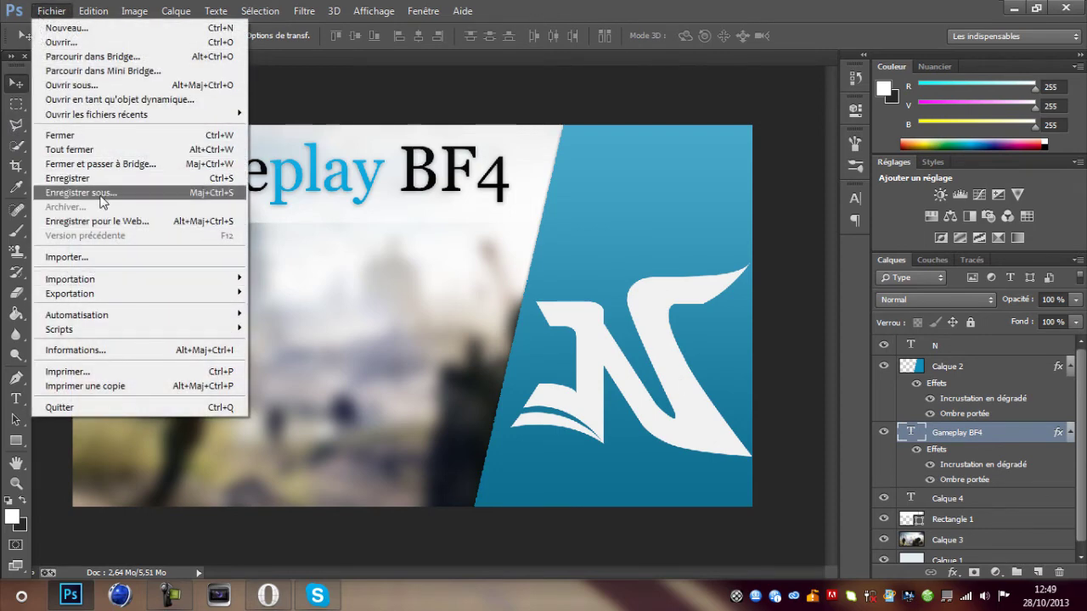
key(Escape)
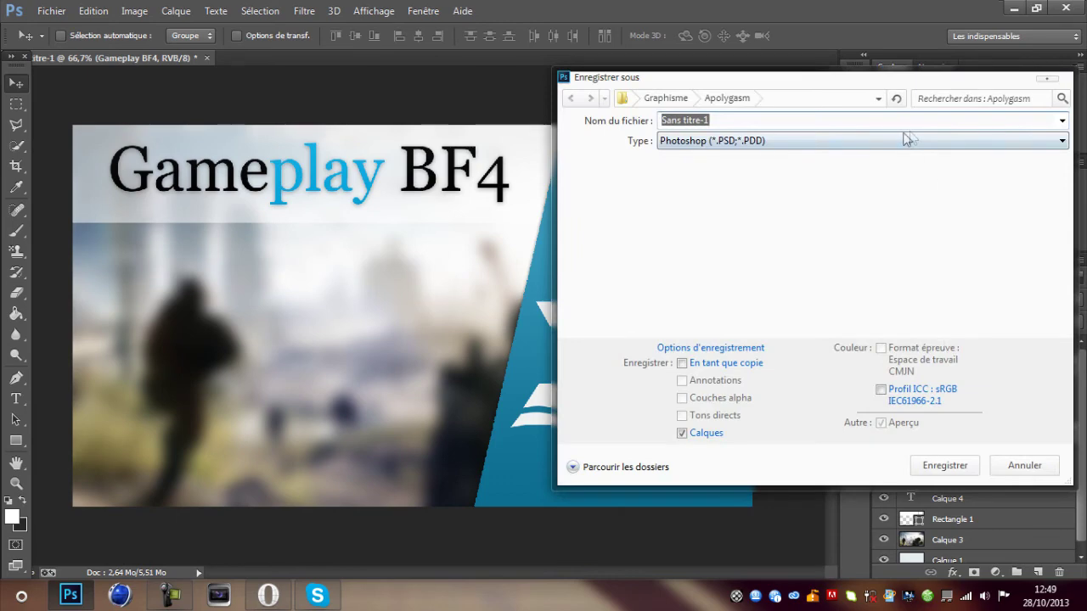
click(848, 140)
click(847, 130)
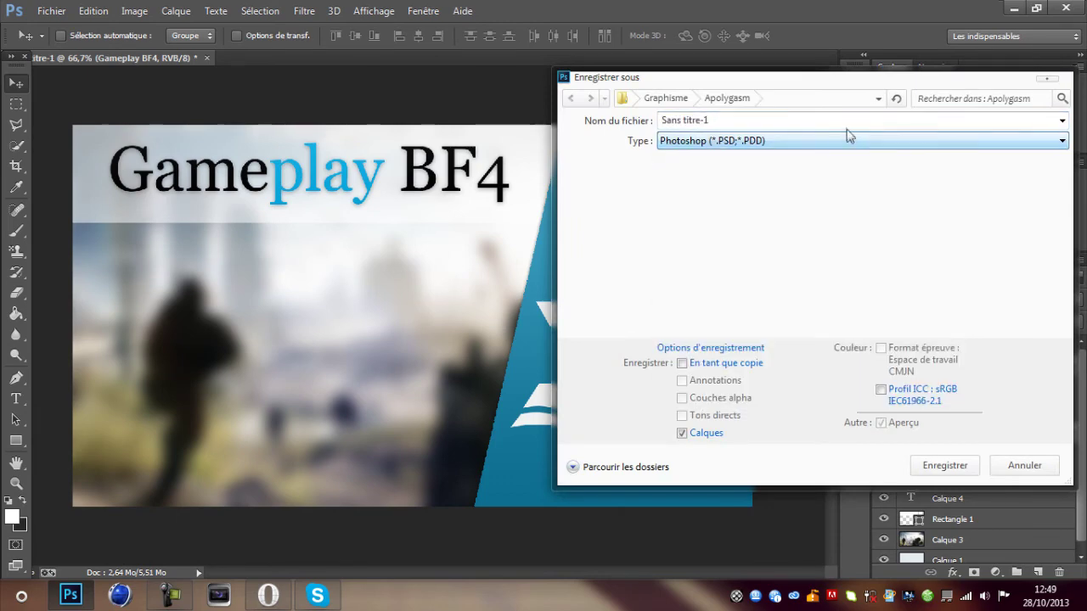
key(shift+Tab)
- Choose the desktop (Bureau) as the destination and save the thumbnail there as the Photoshop file Sans titre-1
click(654, 100)
click(627, 100)
click(569, 101)
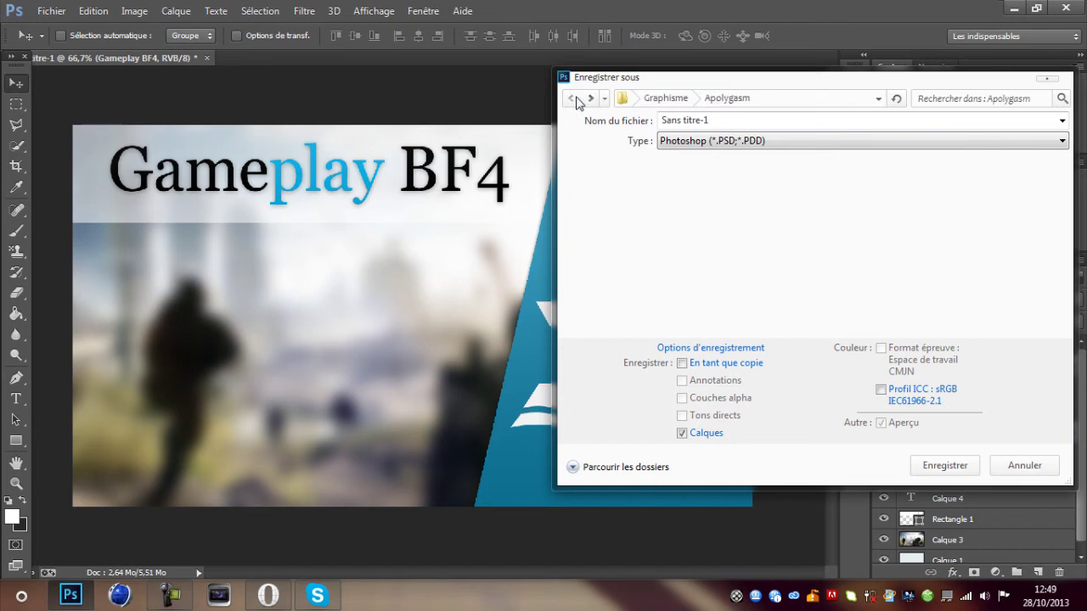
click(637, 101)
click(641, 103)
click(640, 103)
click(640, 103)
click(651, 114)
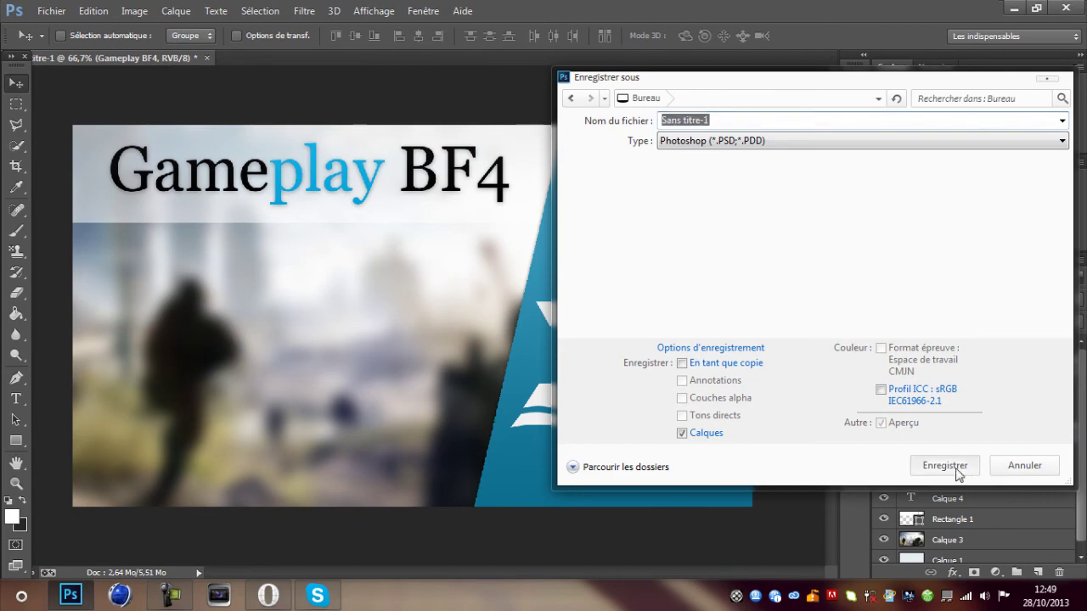
click(959, 474)
click(497, 235)
click(736, 177)
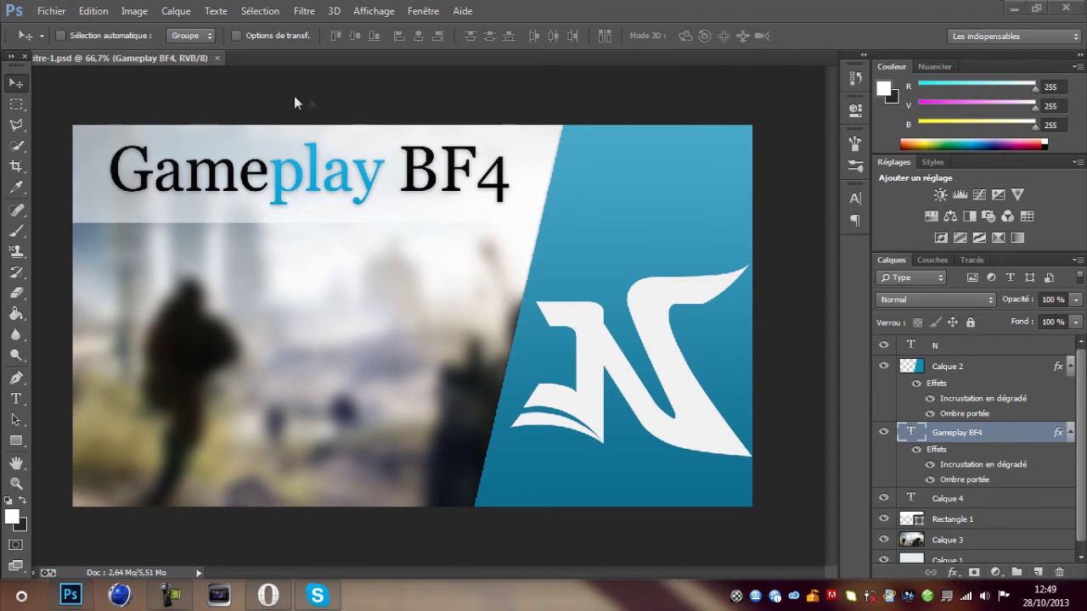
- Close the saved thumbnail document and reopen Sans titre-1.psd in Photoshop from the desktop
click(1084, 607)
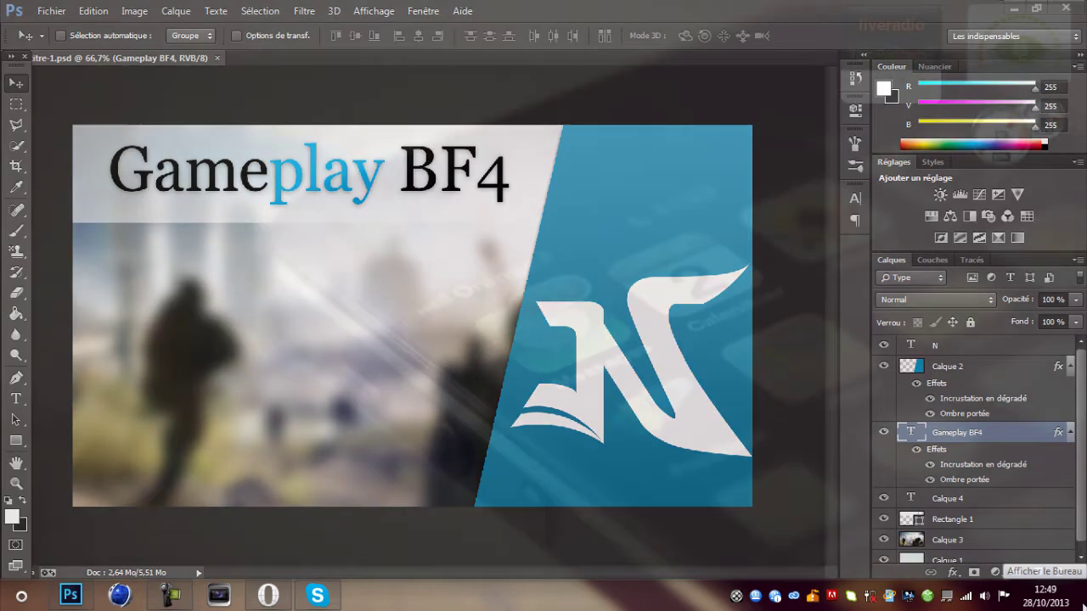
drag(89, 441, 85, 571)
click(70, 595)
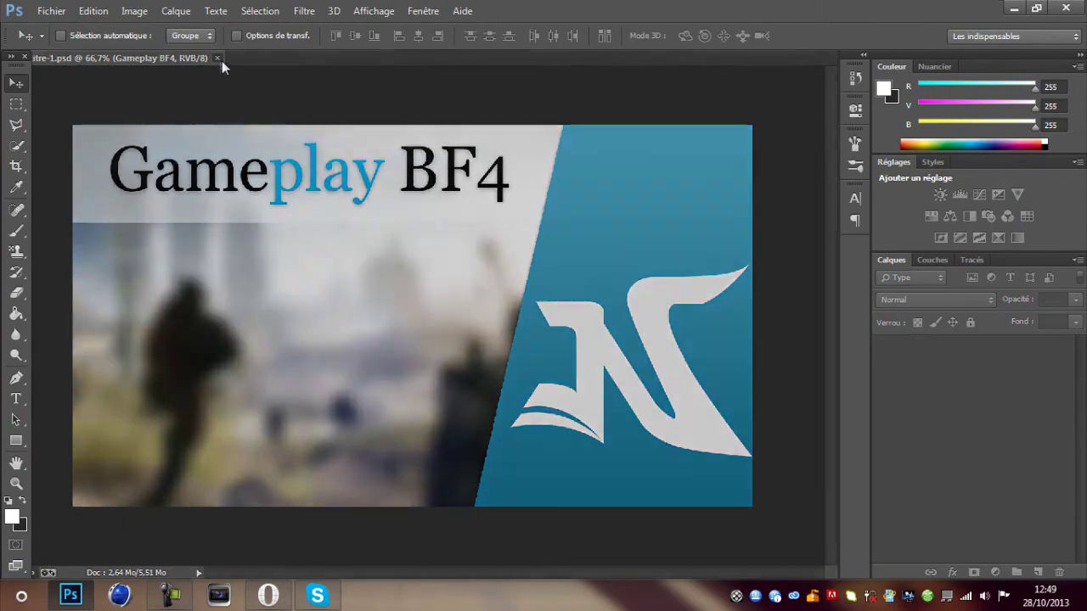
click(219, 58)
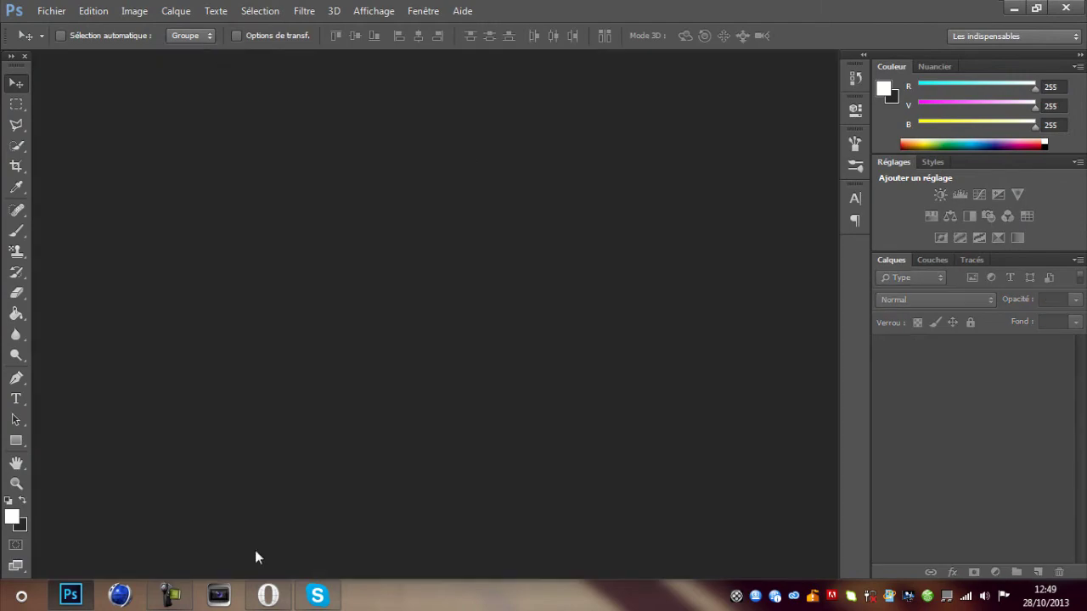
click(83, 594)
drag(95, 437, 340, 340)
scroll(1033, 430, down, 1)
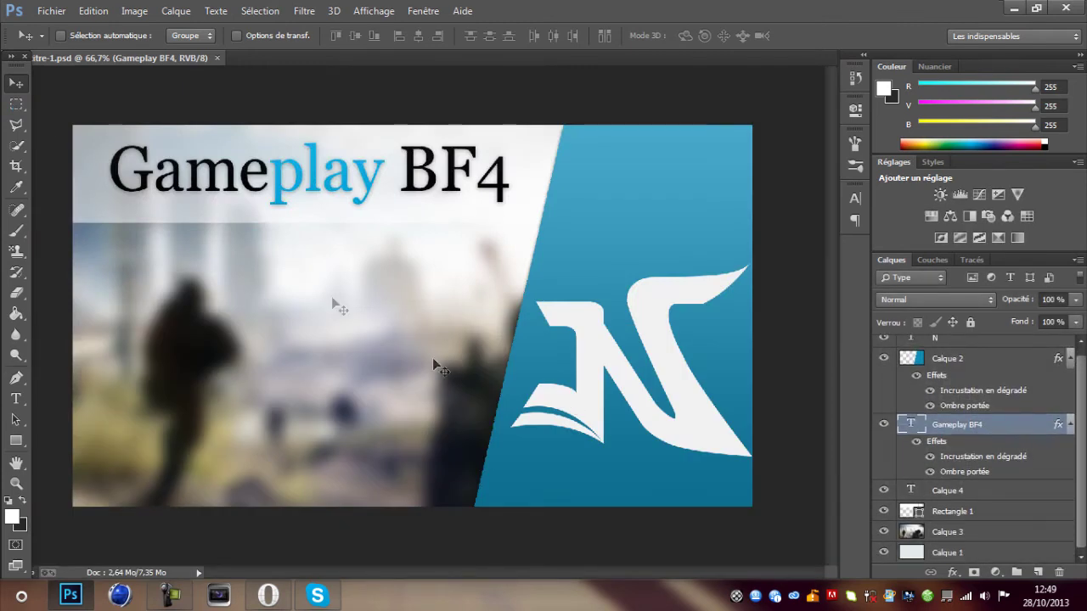
- Replace the Gameplay BF4 title text with "COD GHOST" and commit the edit
click(15, 398)
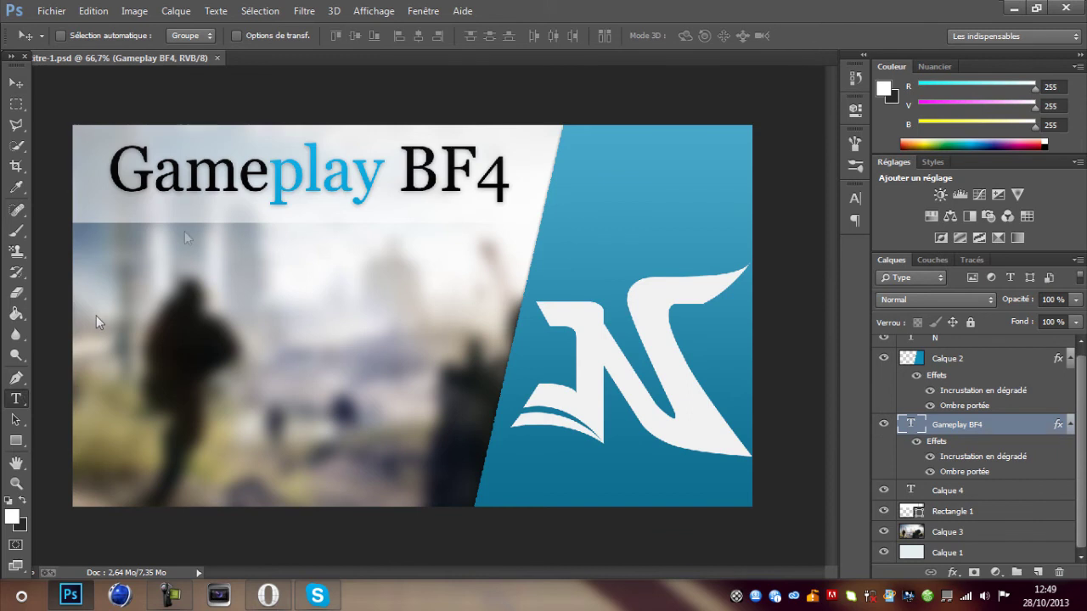
drag(111, 170, 577, 144)
key(BackSpace)
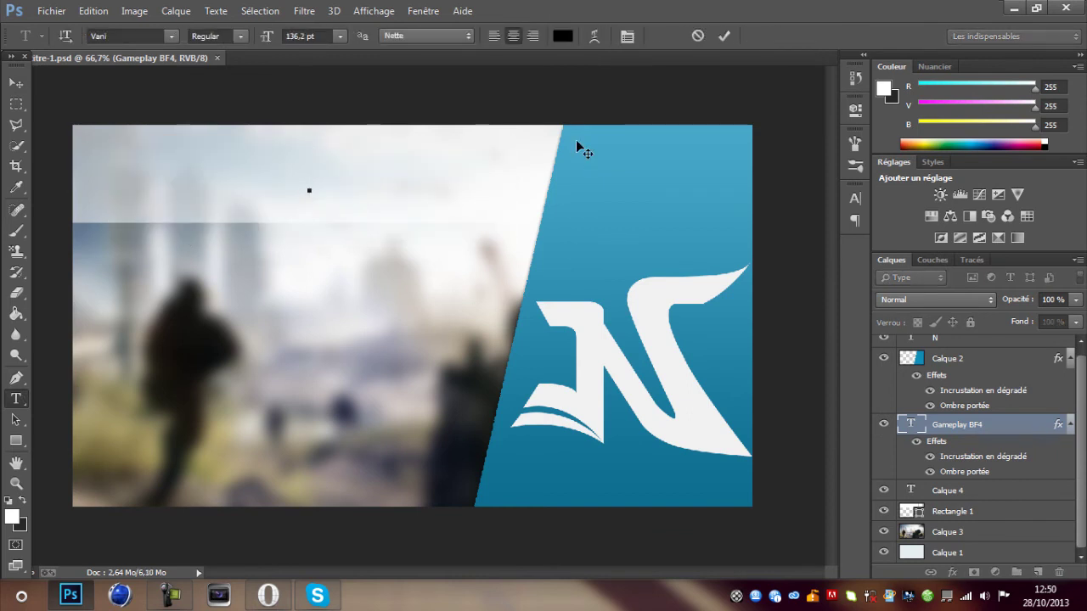
text(COD GHOST)
click(977, 426)
- Recolour only the letter G of the COD GHOST title to bright blue (#00a6dc)
drag(296, 162, 333, 161)
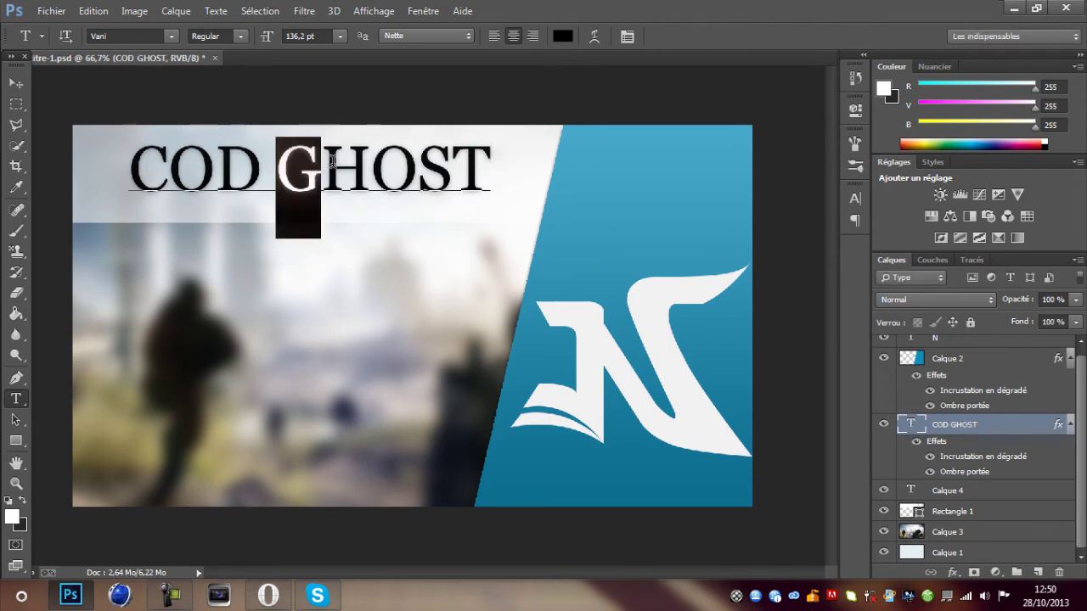
click(563, 35)
click(583, 469)
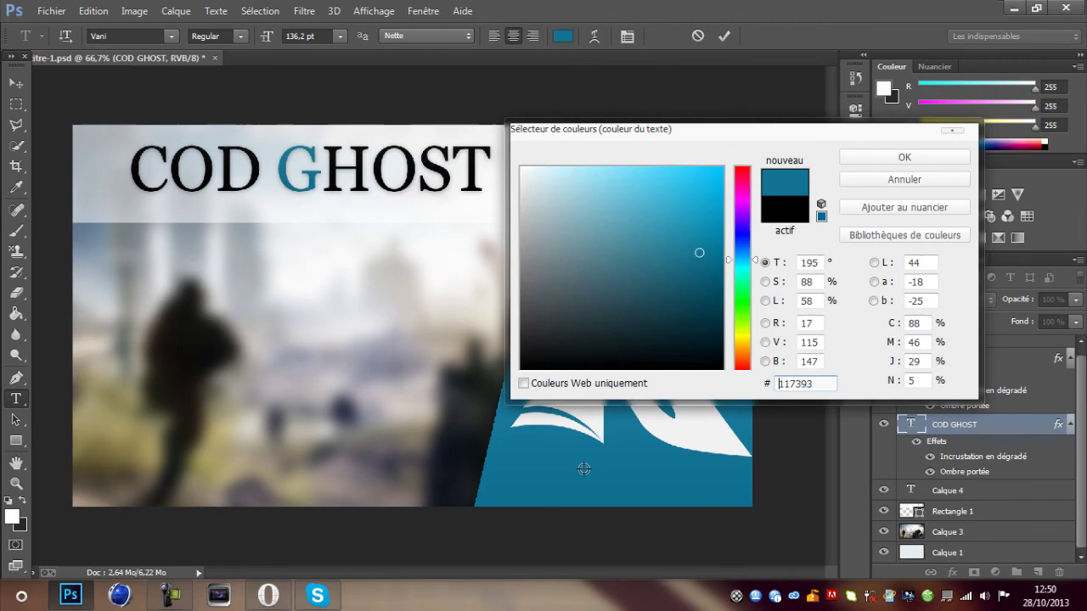
text(00a6dc)
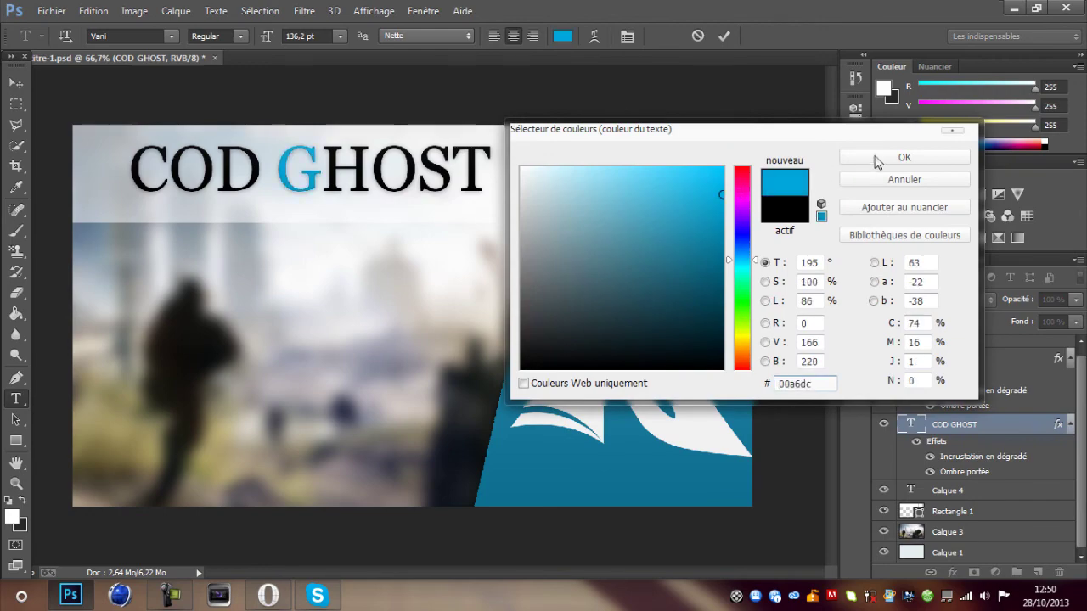
click(904, 157)
click(1007, 430)
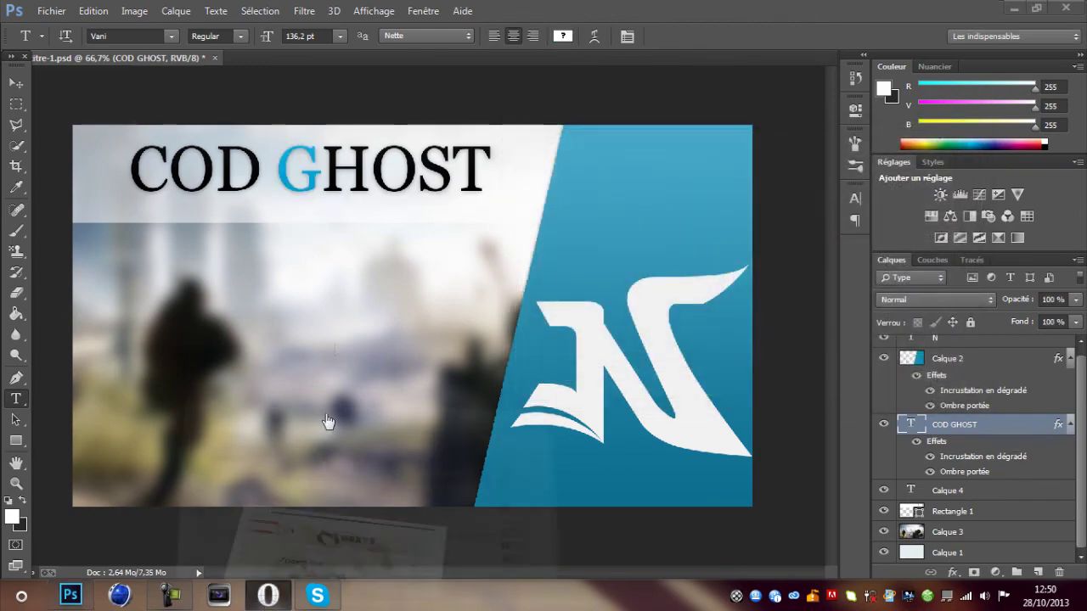
- Switch to the Opera browser, return to the Google Images results and search for "Gameplay CALL OF DUTY GHOST"
key(alt+Tab)
click(104, 13)
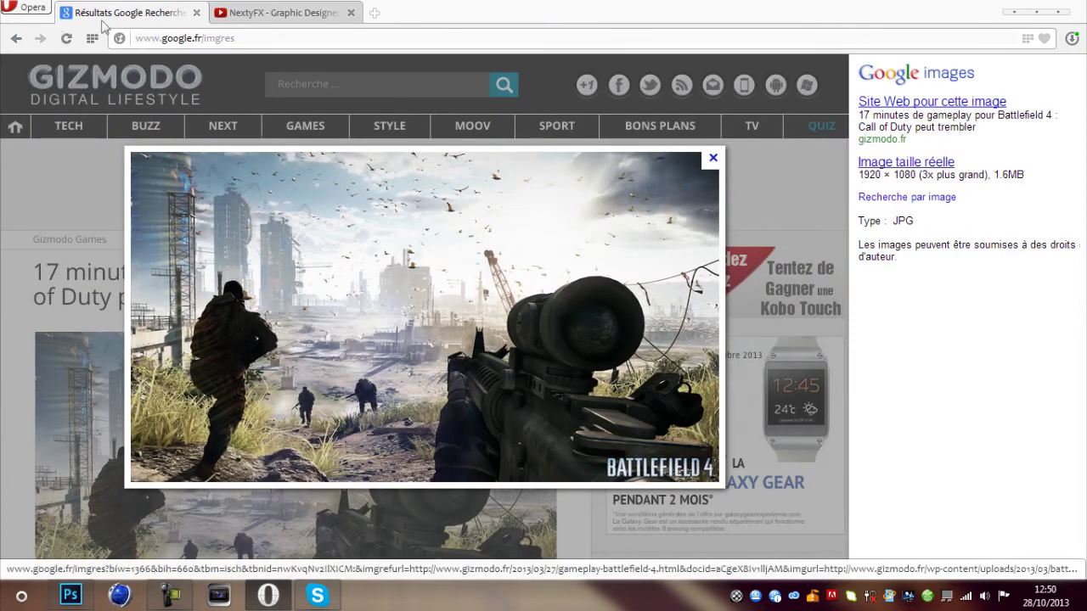
click(16, 38)
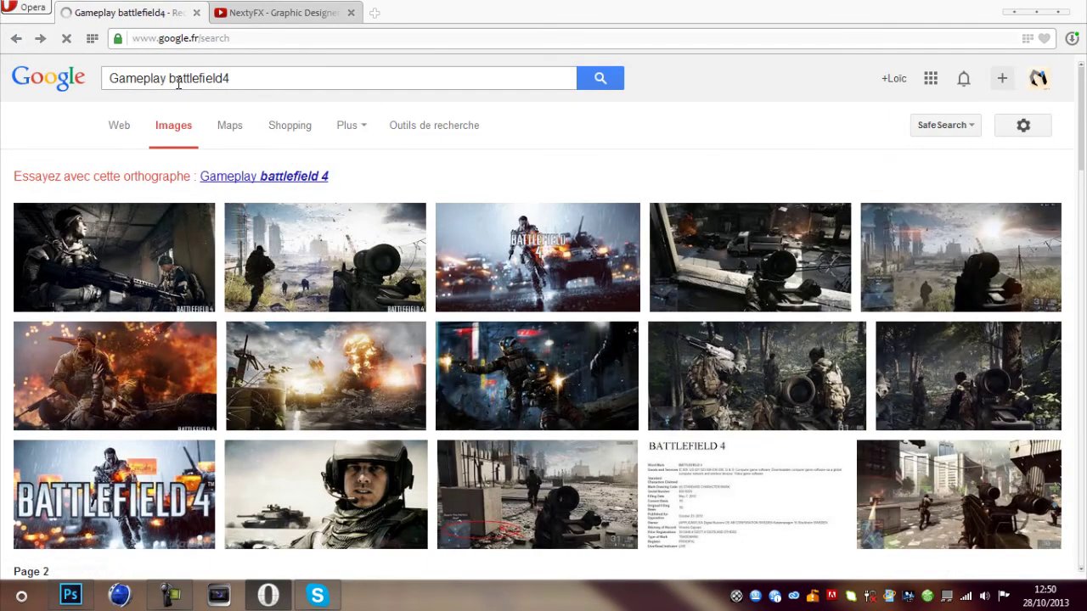
double_click(168, 80)
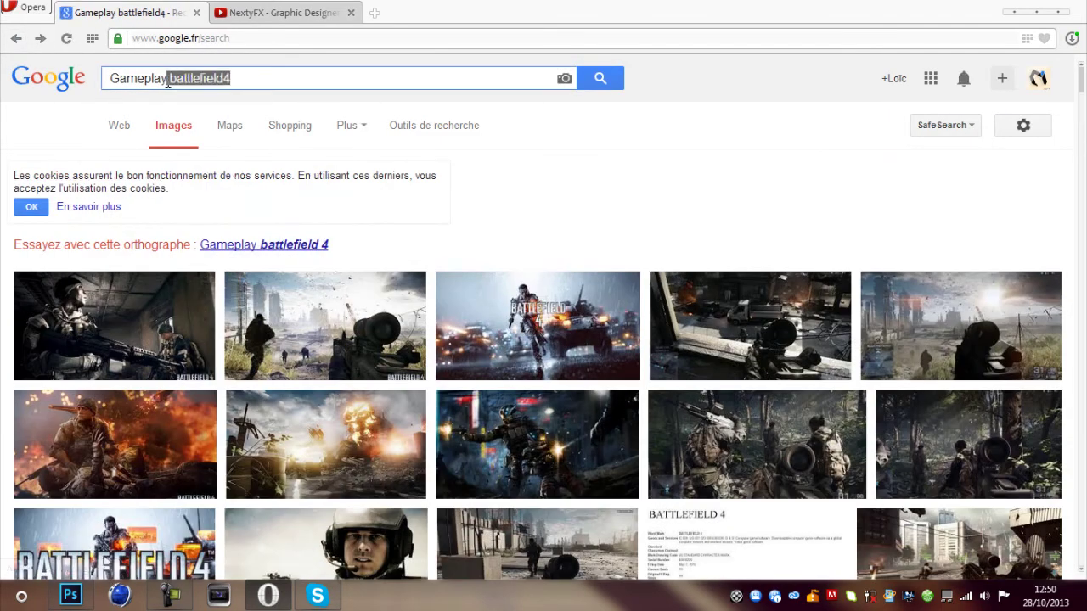
key(BackSpace)
text(CA)
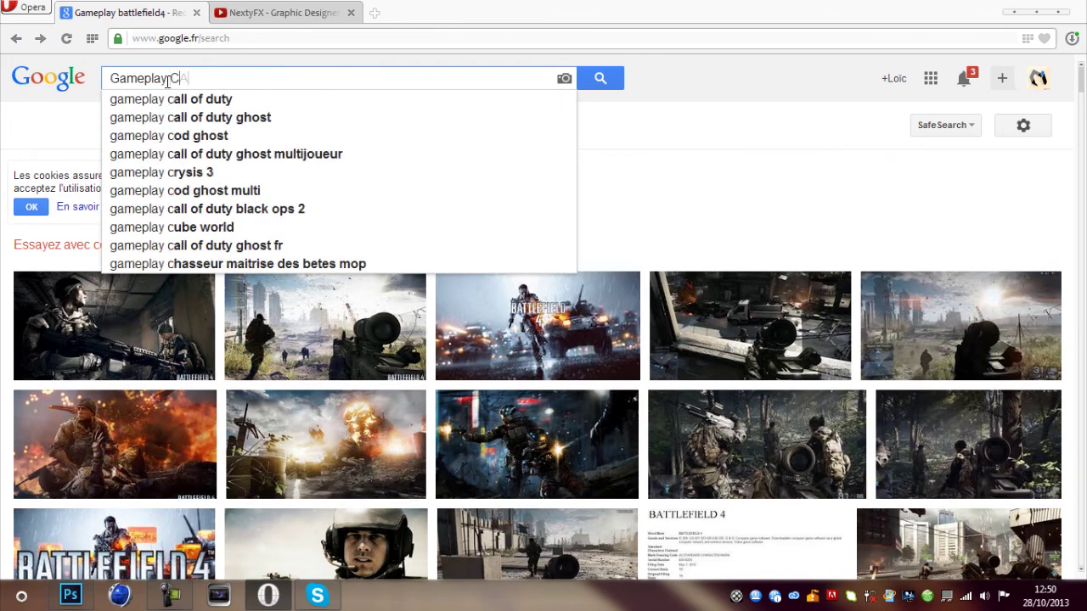
text(LL OF DUTY GHOST)
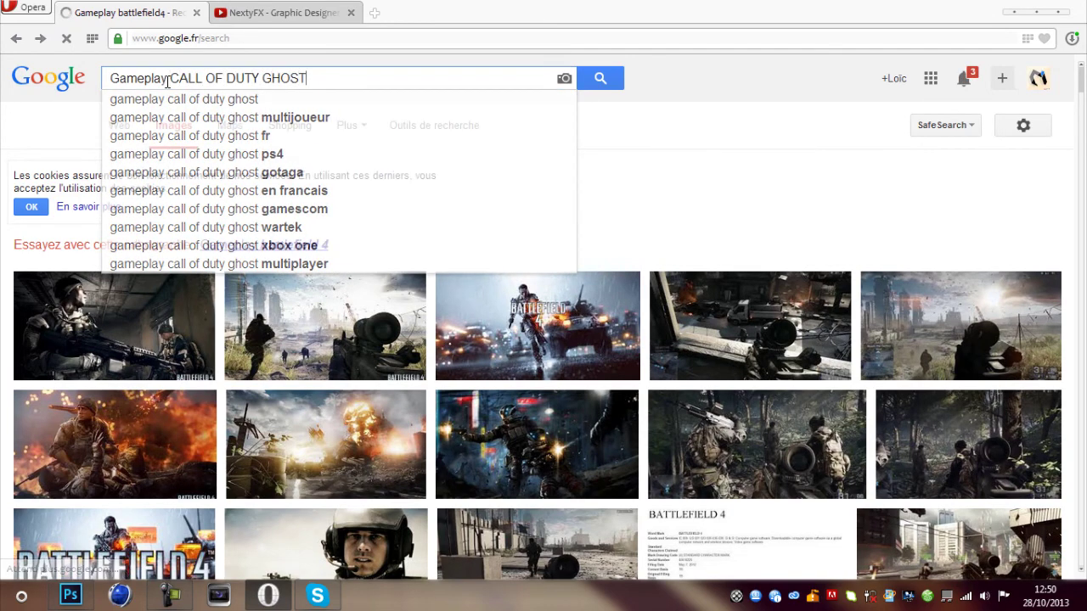
key(Return)
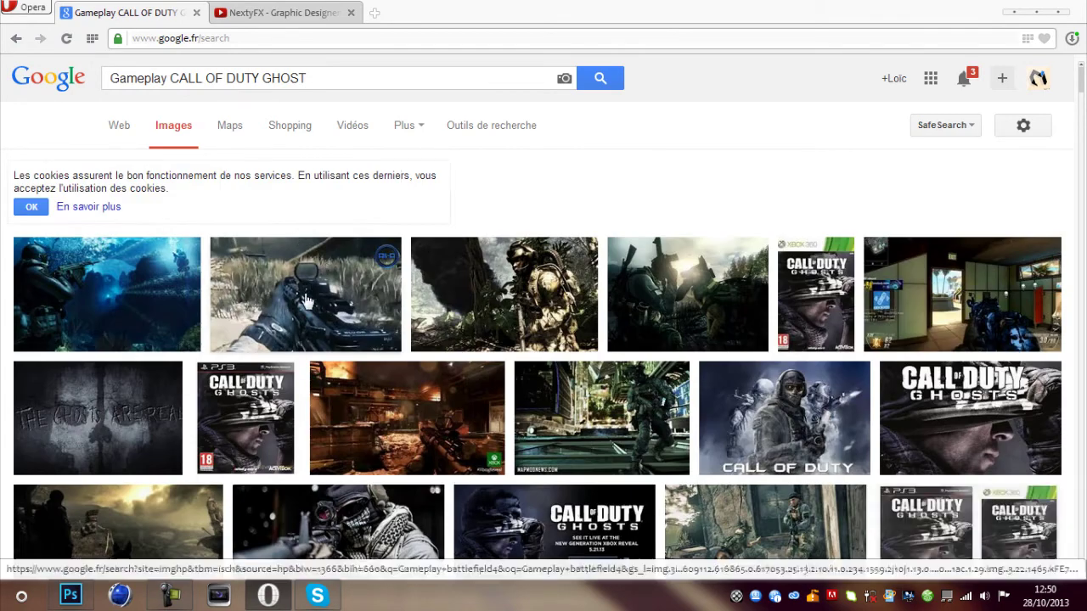
- Browse the Call of Duty Ghosts image results, open the 1280 × 675 picture of the soldier and dog, and copy it
mouse_move(312, 303)
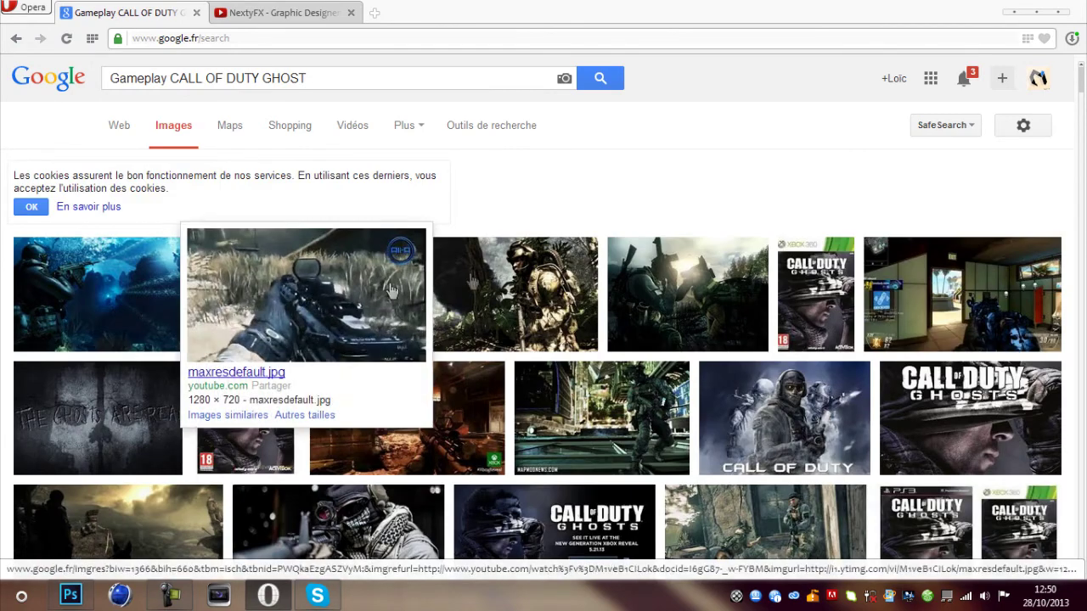
mouse_move(493, 338)
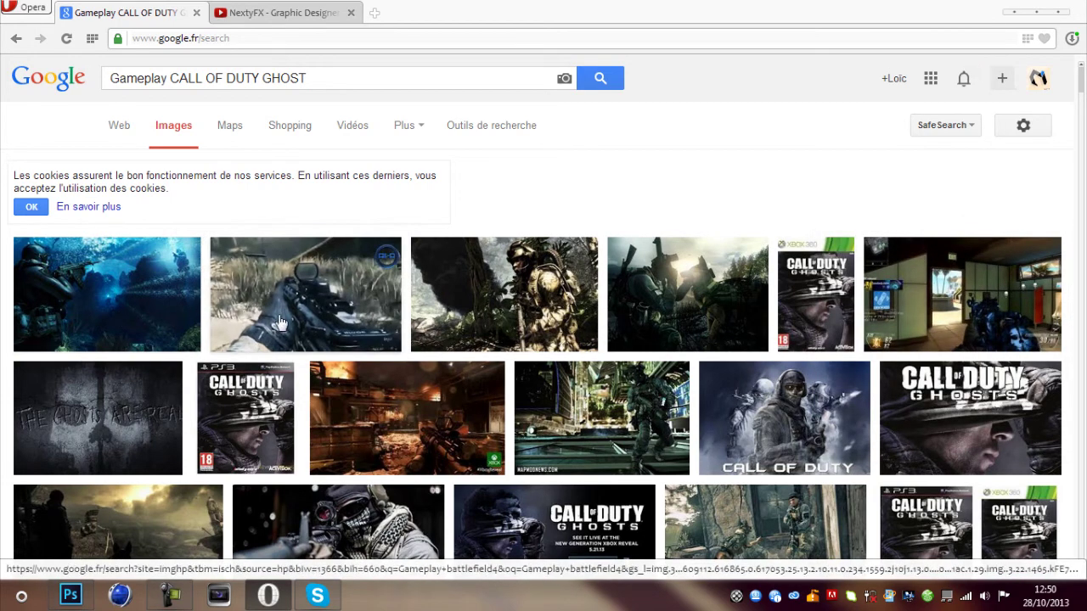
scroll(280, 323, down, 2)
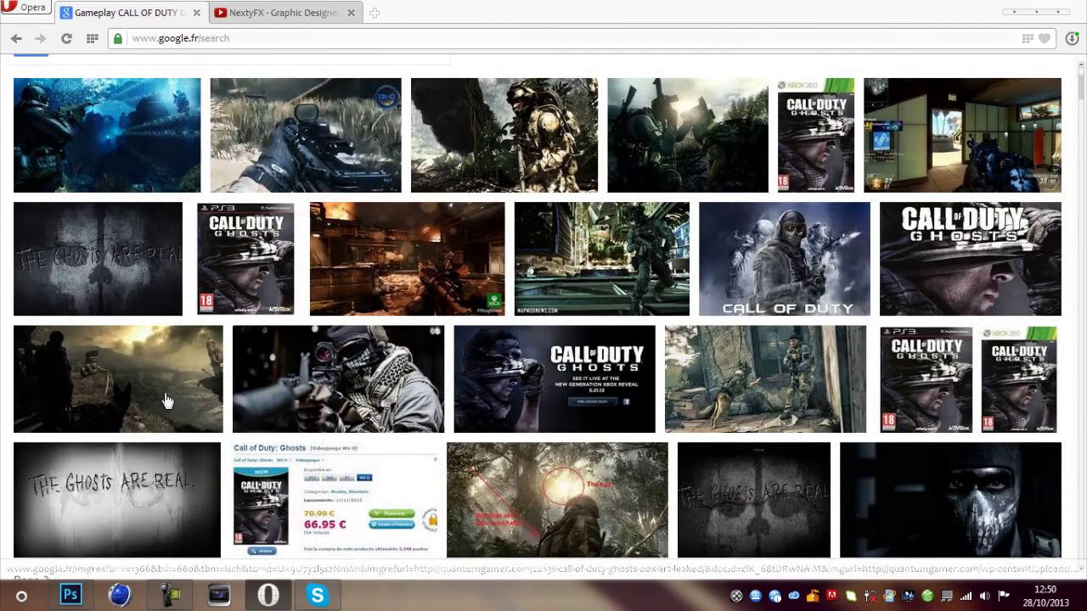
click(165, 400)
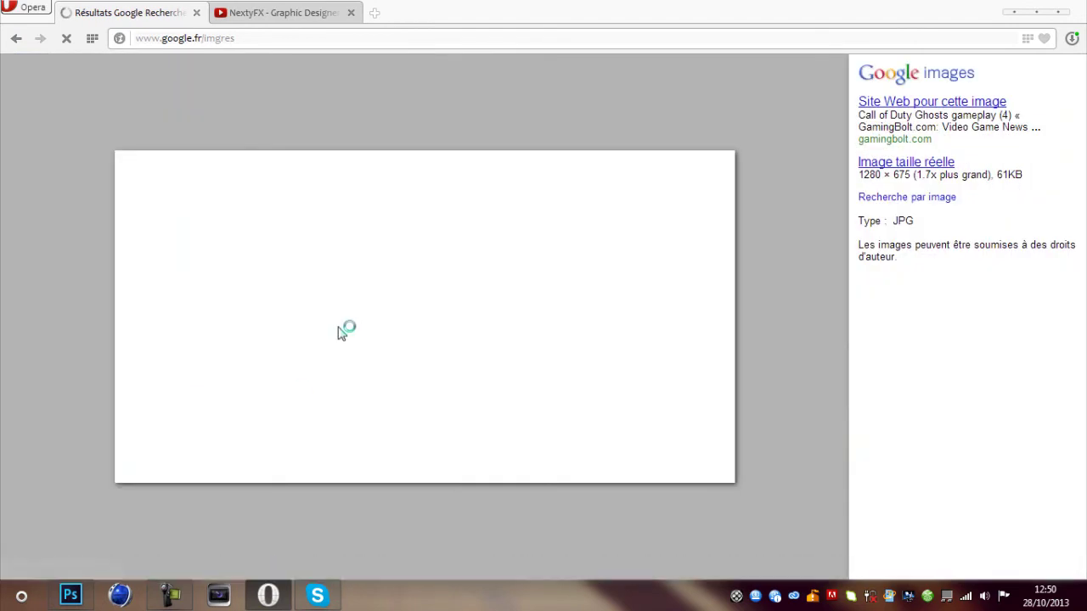
right_click(357, 368)
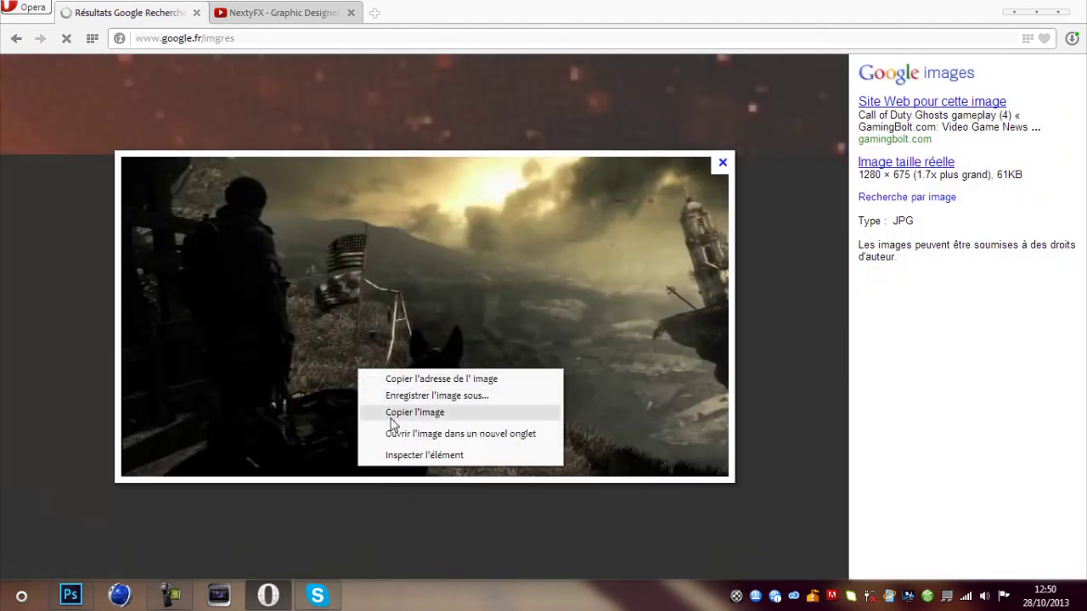
click(392, 416)
- Check Photoshop briefly, return to the soldier-and-dog picture in Opera and copy the image again
click(85, 599)
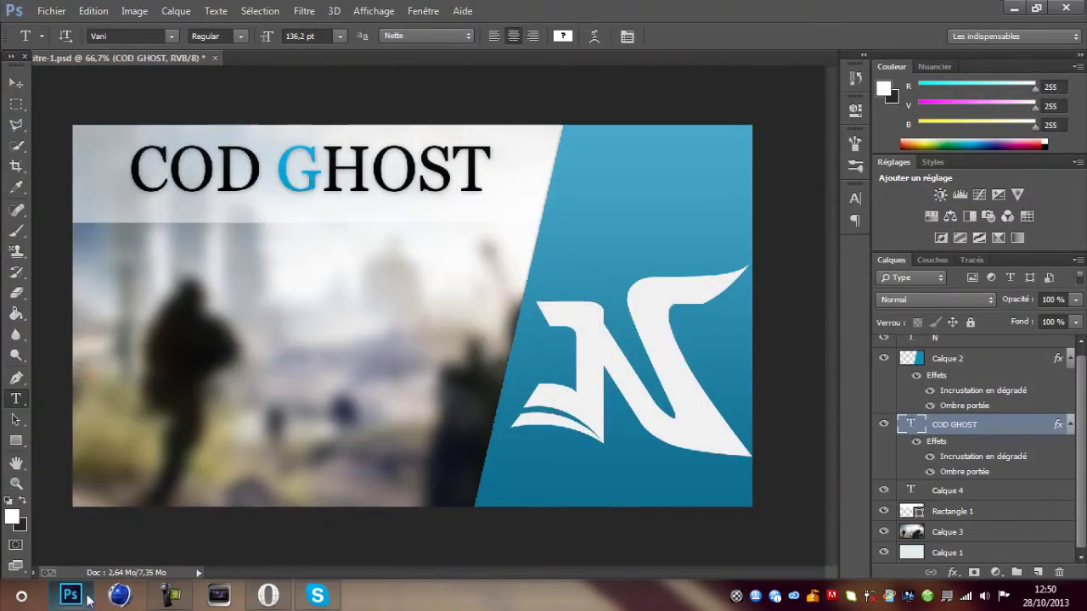
click(268, 595)
key(ctrl+t)
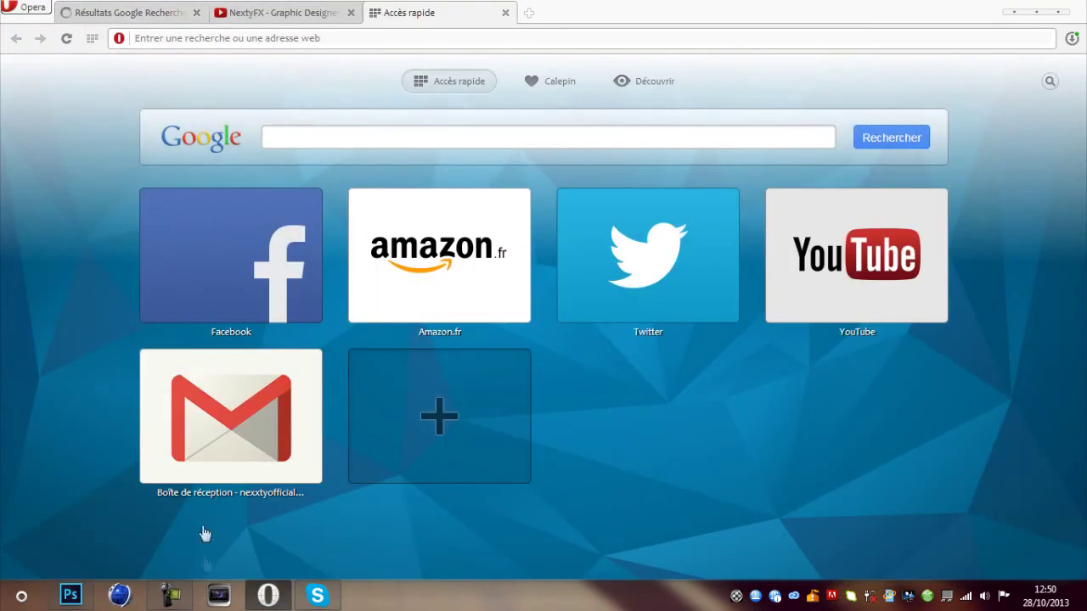
right_click(397, 414)
click(170, 13)
right_click(391, 256)
click(451, 301)
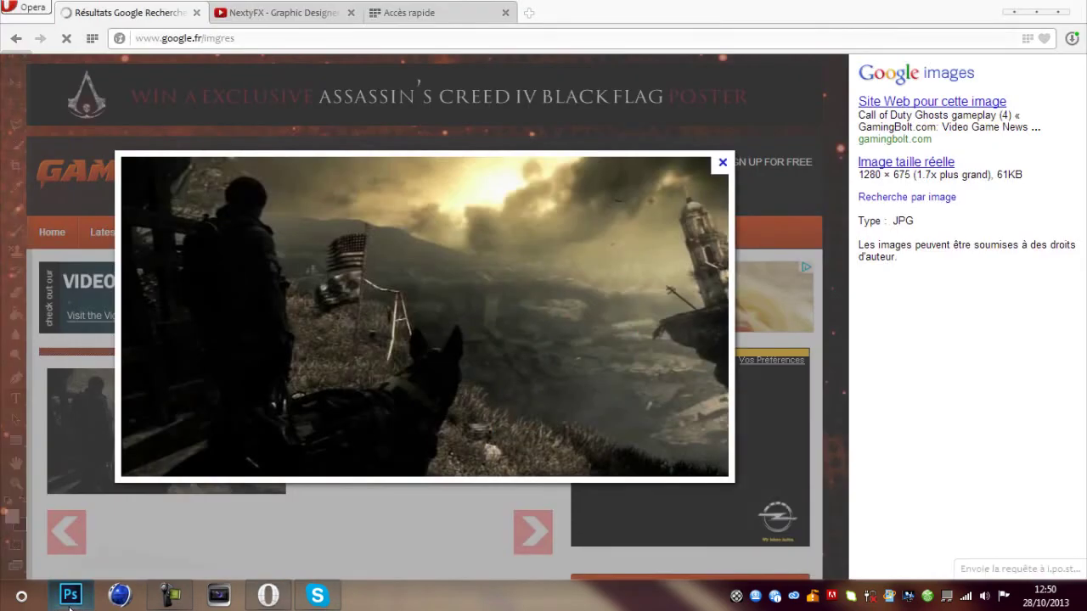
- Switch to Photoshop and delete the blurred Battlefield background layer Calque 3
click(70, 605)
click(997, 532)
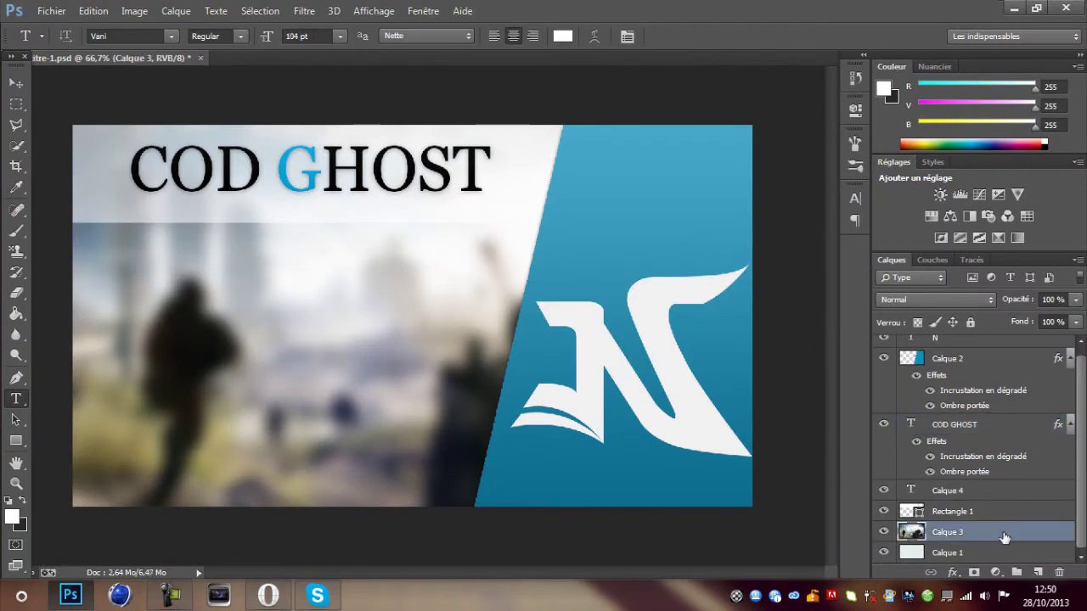
key(Delete)
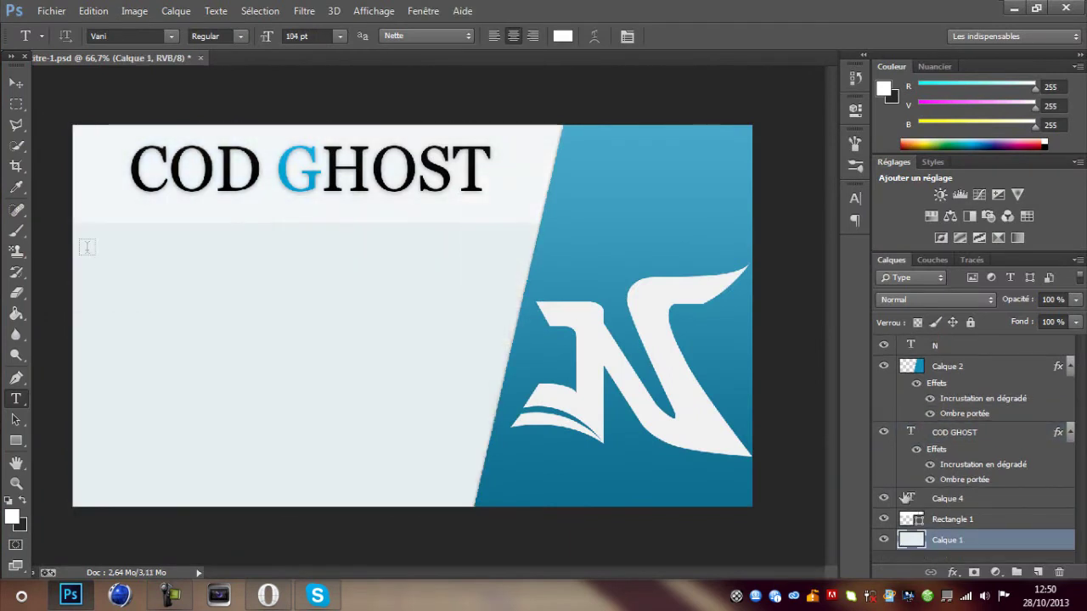
- Paste the copied Ghosts picture just above Calque 1 and enlarge it with Free Transform until it covers the canvas
key(ctrl+v)
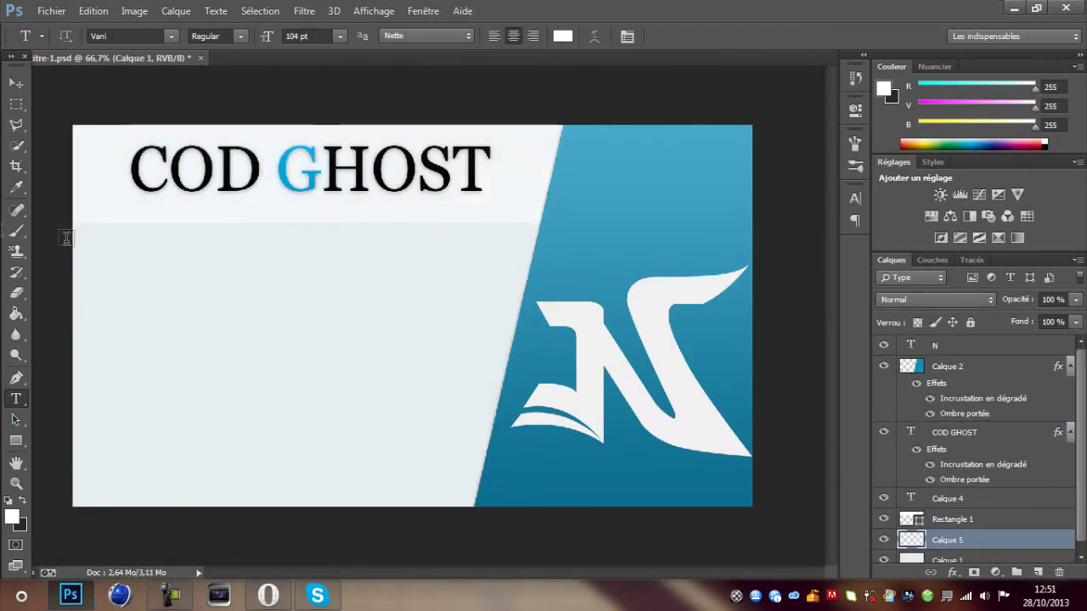
click(16, 83)
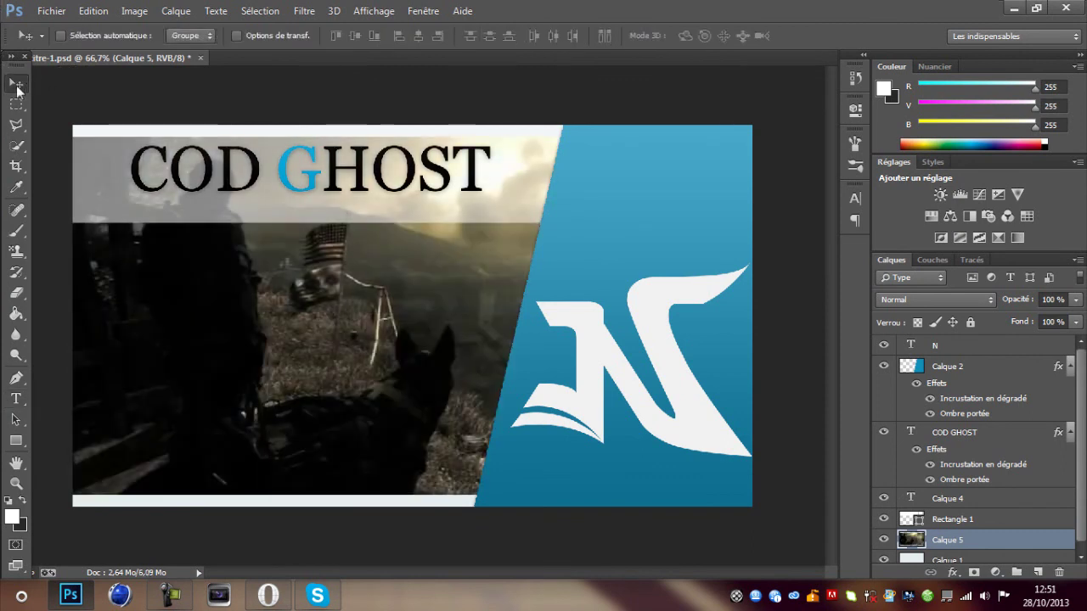
key(ctrl+t)
drag(744, 490, 765, 506)
drag(764, 136, 771, 121)
key(Return)
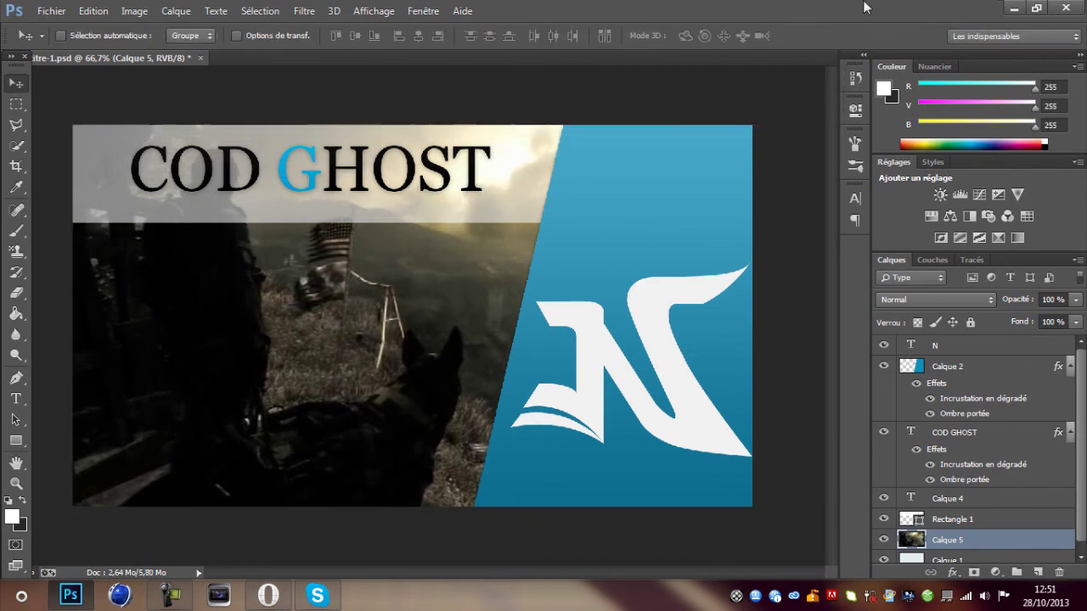
- Apply a Gaussian Blur with a 12.7-pixel radius to the pasted background picture
click(299, 14)
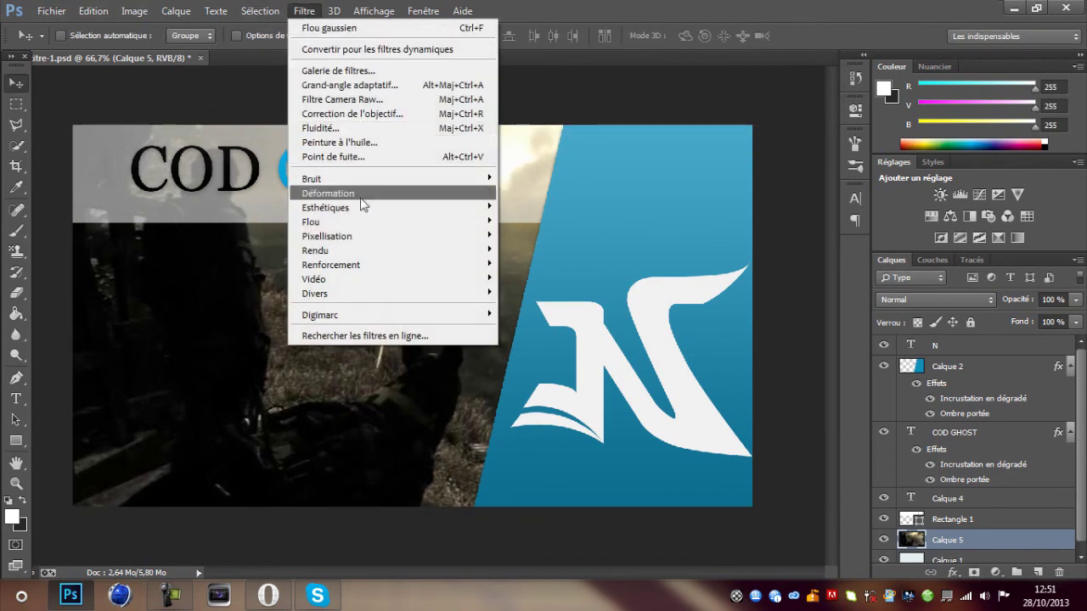
mouse_move(359, 222)
click(561, 343)
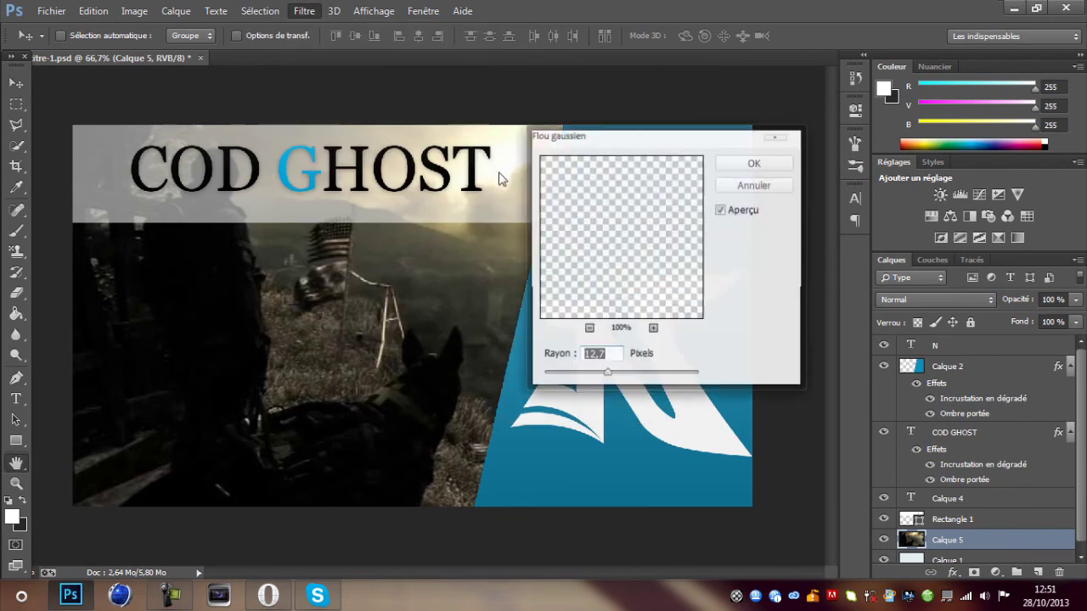
click(740, 167)
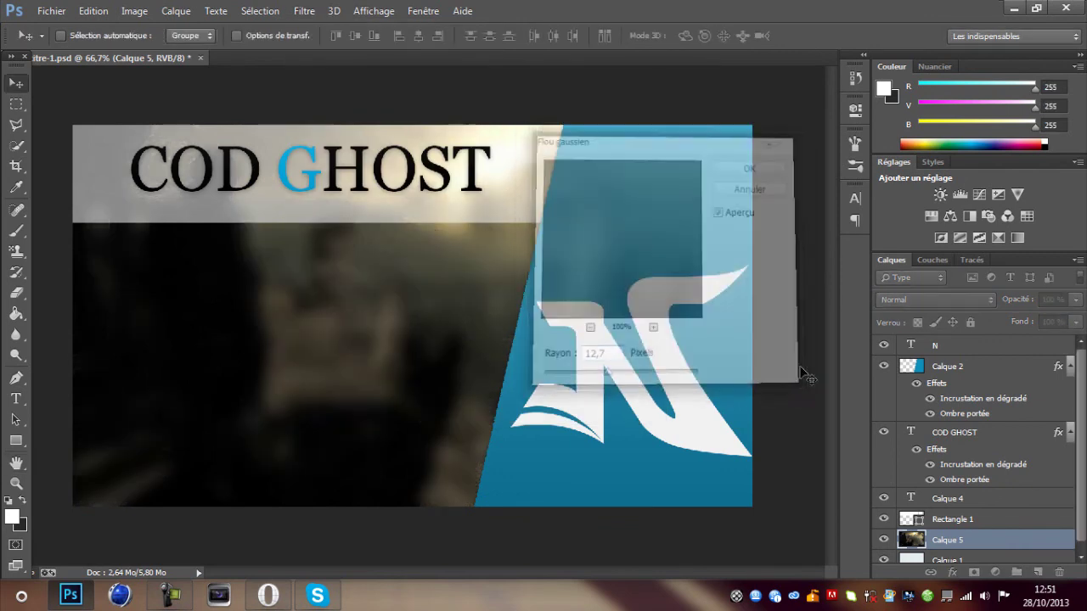
click(950, 435)
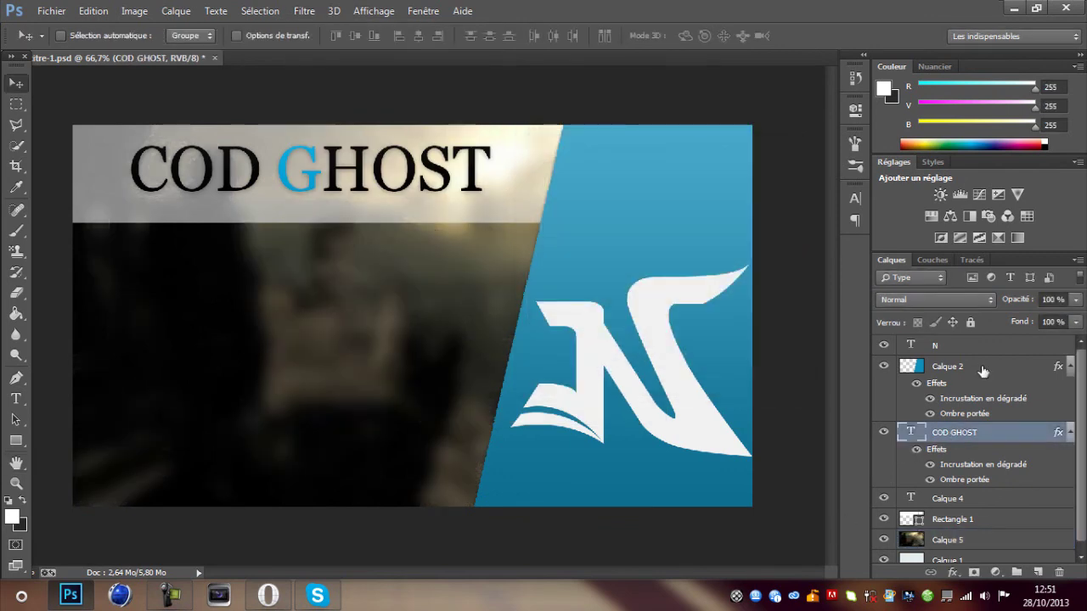
click(982, 369)
click(981, 347)
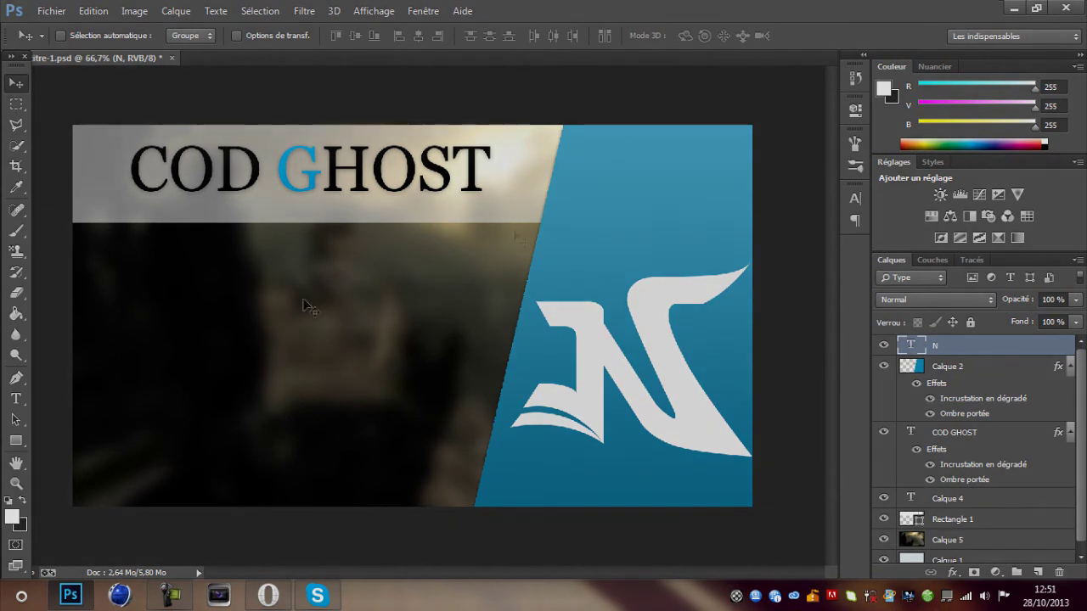
click(17, 104)
click(16, 84)
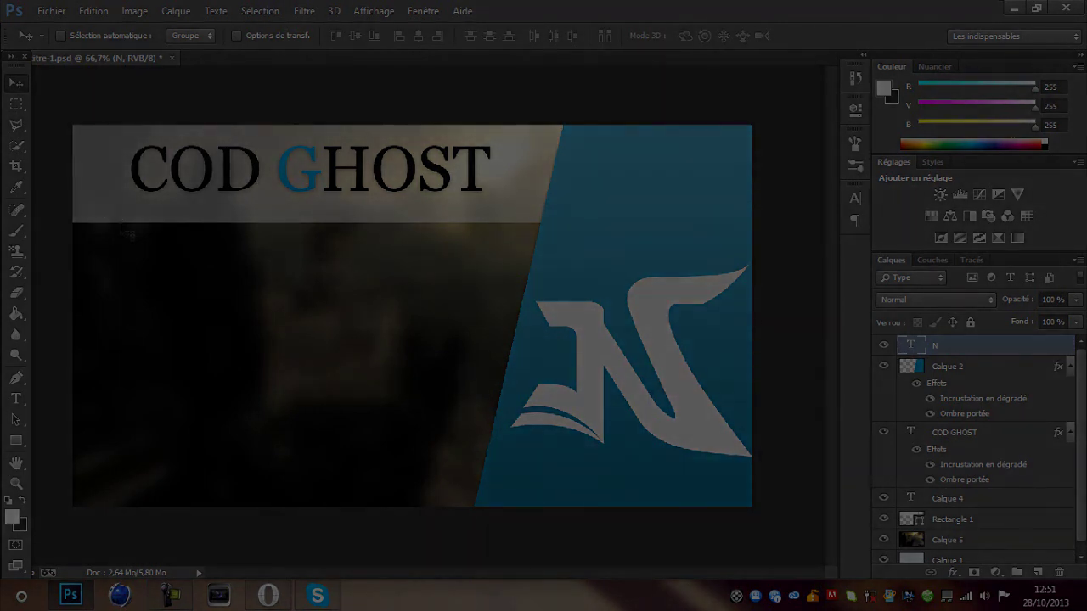
click(173, 600)
click(173, 602)
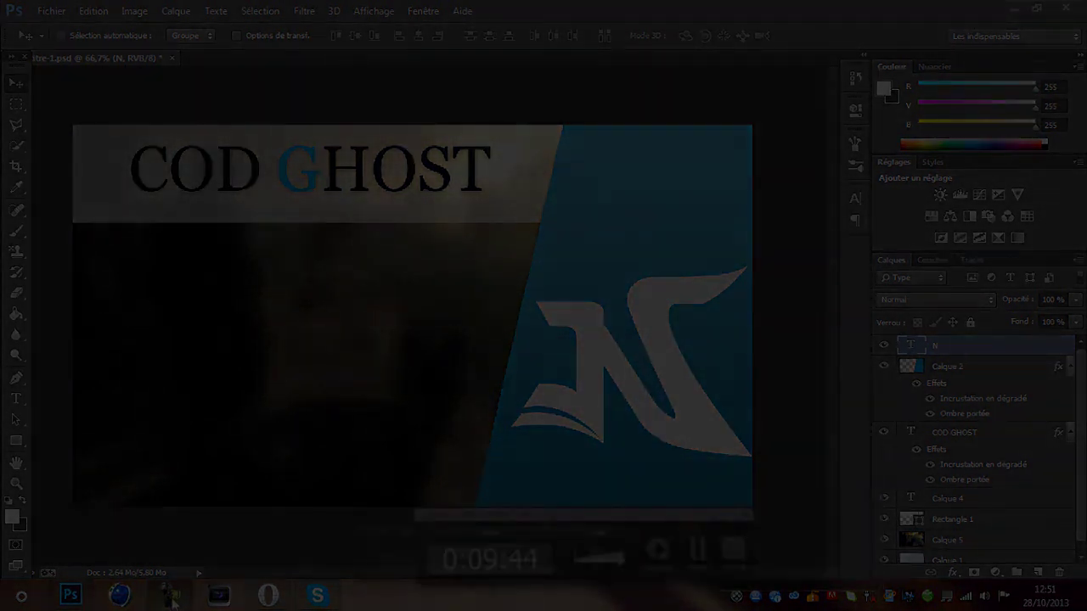